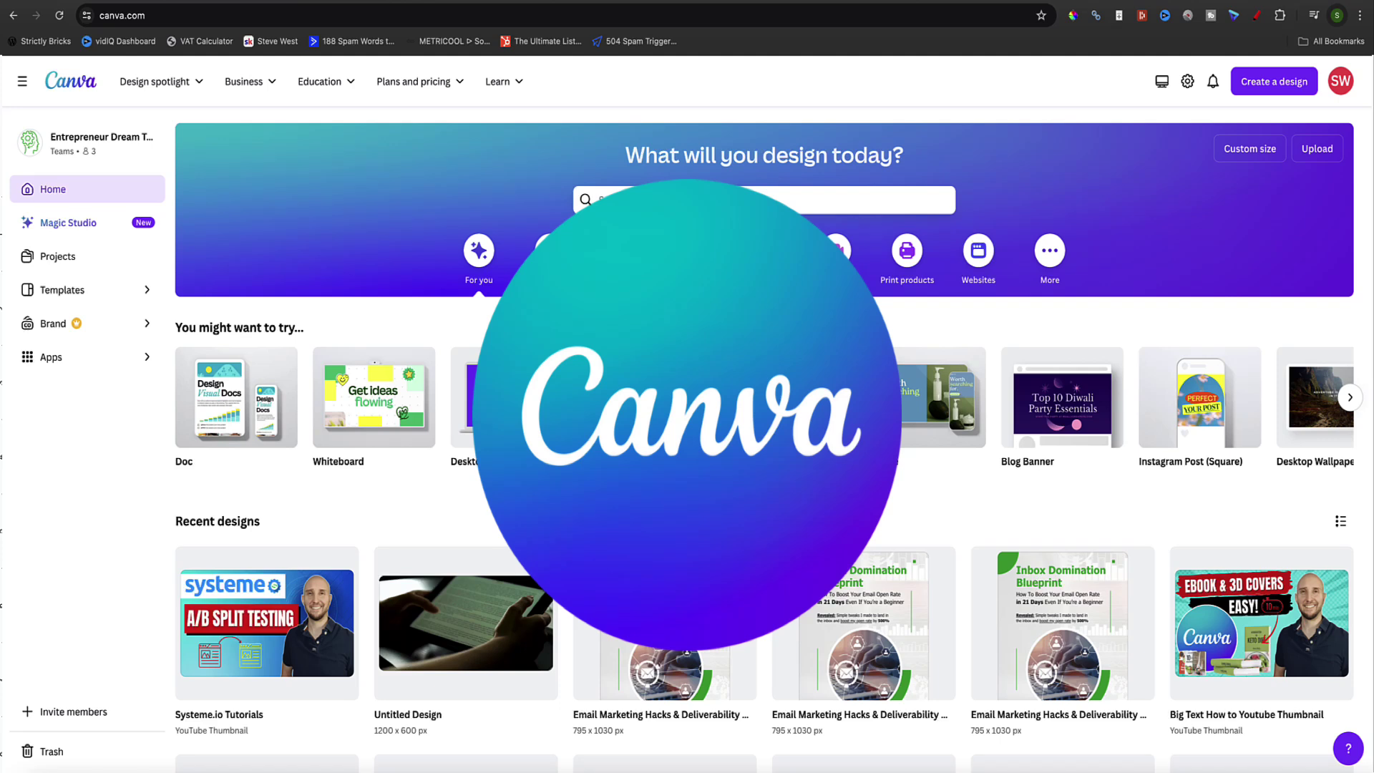
- Scale down the photo of the two women in the lower-left area of page 1 and deselect it
left_click(826, 464)
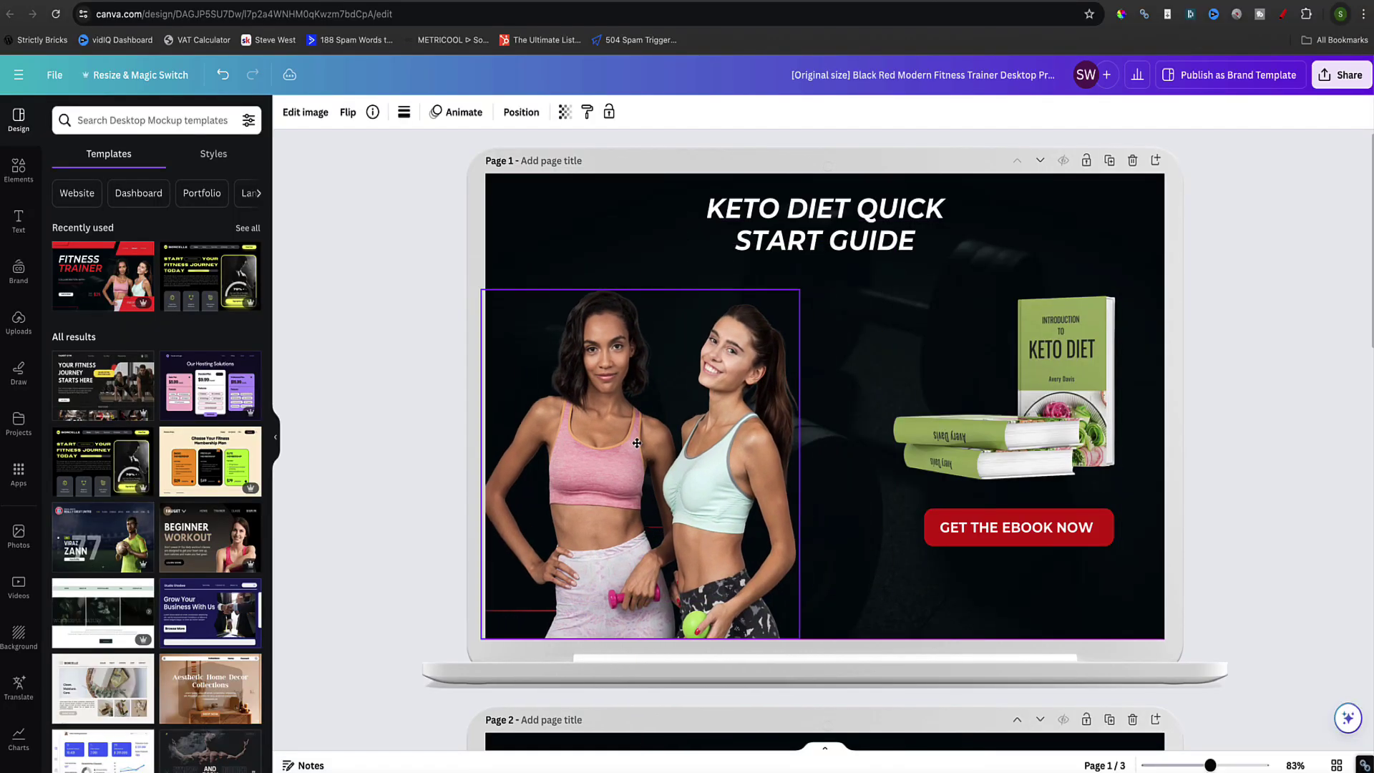
left_click_drag(810, 307, 912, 407)
left_click(414, 307)
- Search the elements for "keto" and add the round green Keto Diet badge beside the book mockup
left_click(19, 170)
type("keto")
key("Return")
left_click(190, 269)
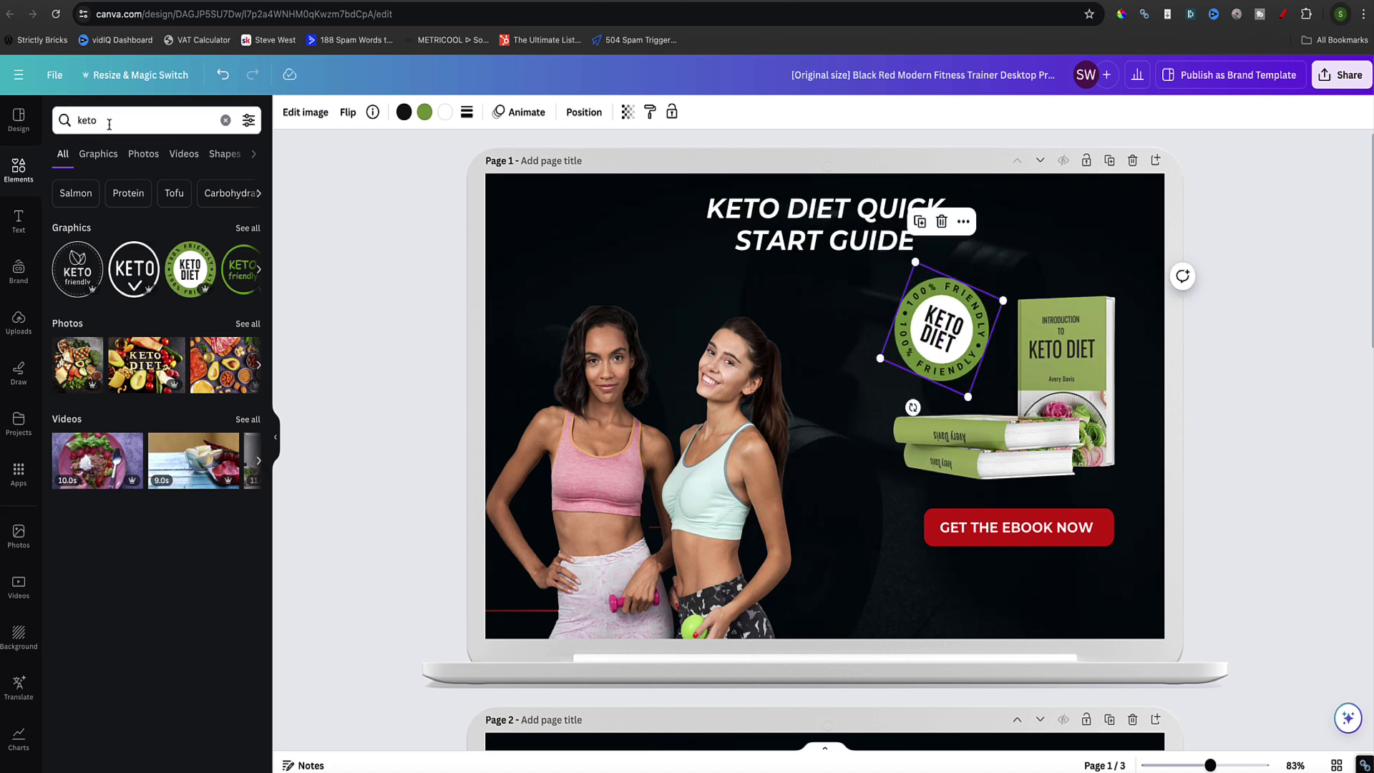
- Replace the element search with "red arrow" and browse the full set of matching graphics
left_click(109, 124)
key("BackSpace")
key("BackSpace")
key("BackSpace")
key("BackSpace")
type("red arrow")
key("Return")
left_click(248, 227)
scroll(130, 466, "down", 3)
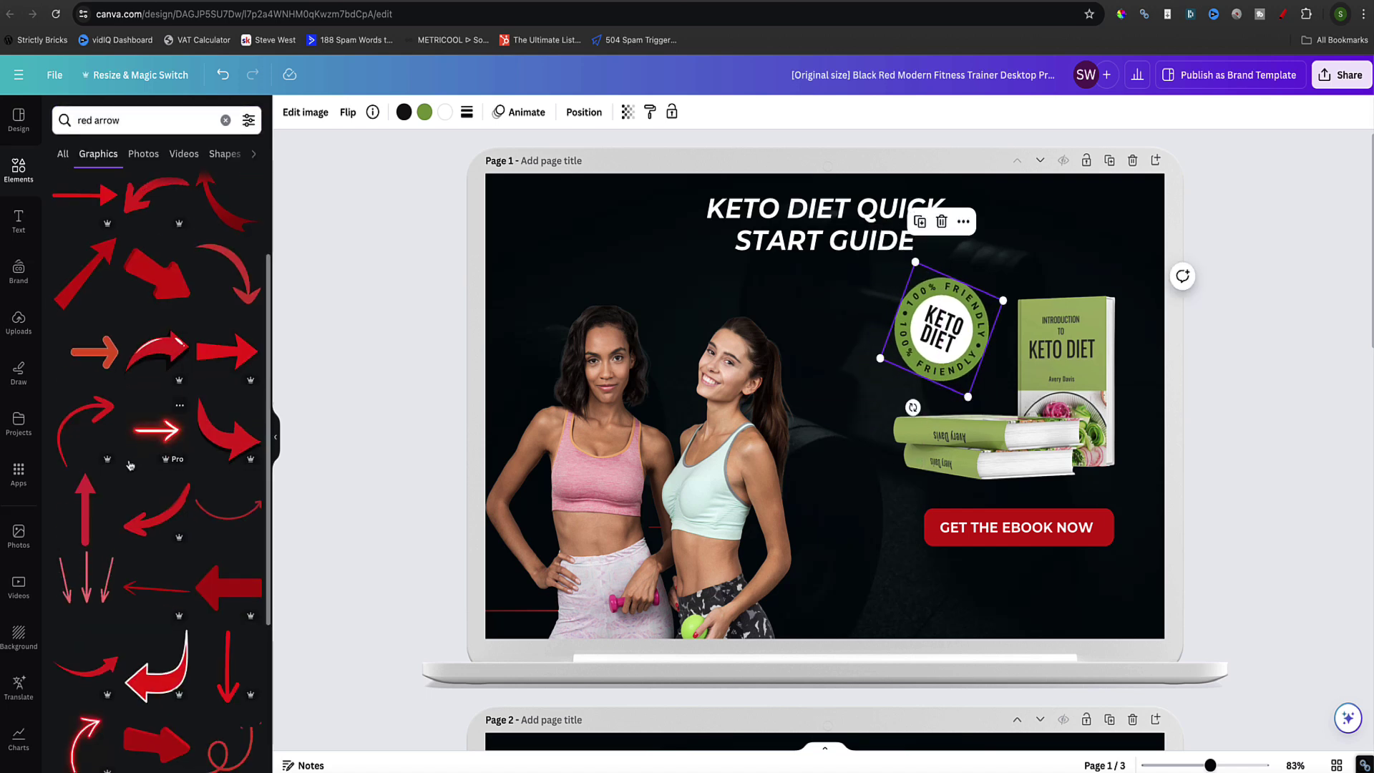
- Add the thin curved red arrow graphic near the books and flip it horizontally
left_click(86, 430)
left_click_drag(823, 406, 911, 406)
left_click(348, 112)
left_click(396, 149)
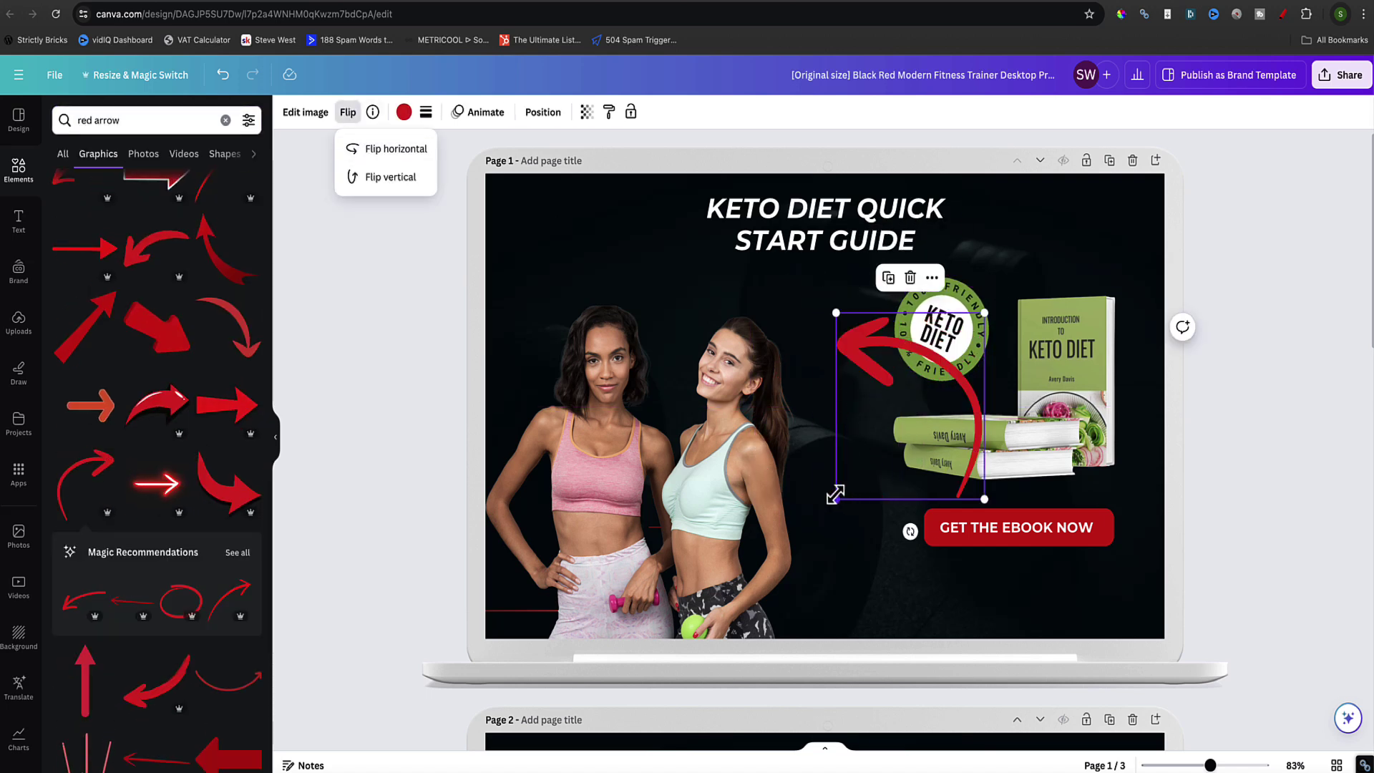
- Scale down the curved red arrow and move it lower, toward the GET THE EBOOK NOW button
left_click_drag(835, 494, 884, 493)
left_click_drag(873, 429, 876, 481)
left_click(965, 524)
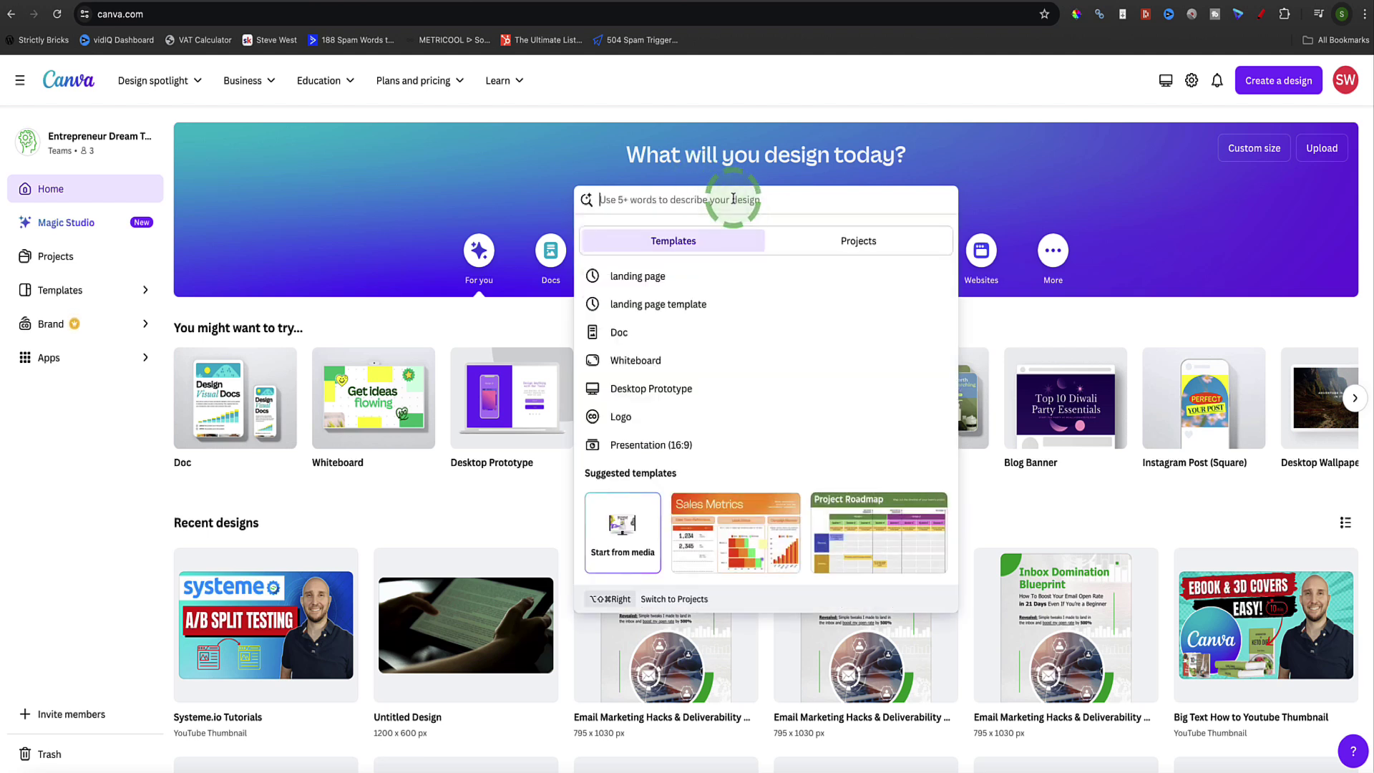
- Search the templates for "landing pages" and browse through the resulting designs
type("Ianding pages")
key("Return")
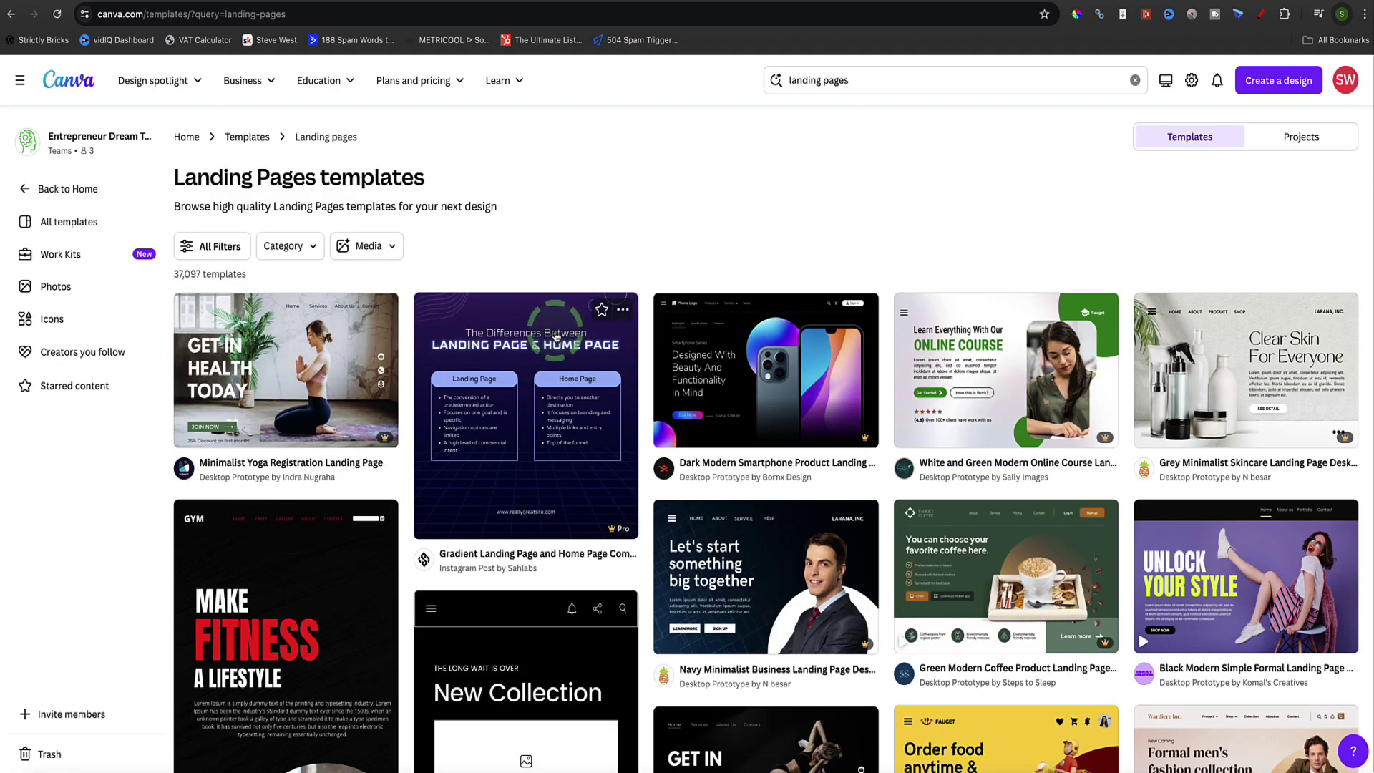
scroll(557, 365, "down", 13)
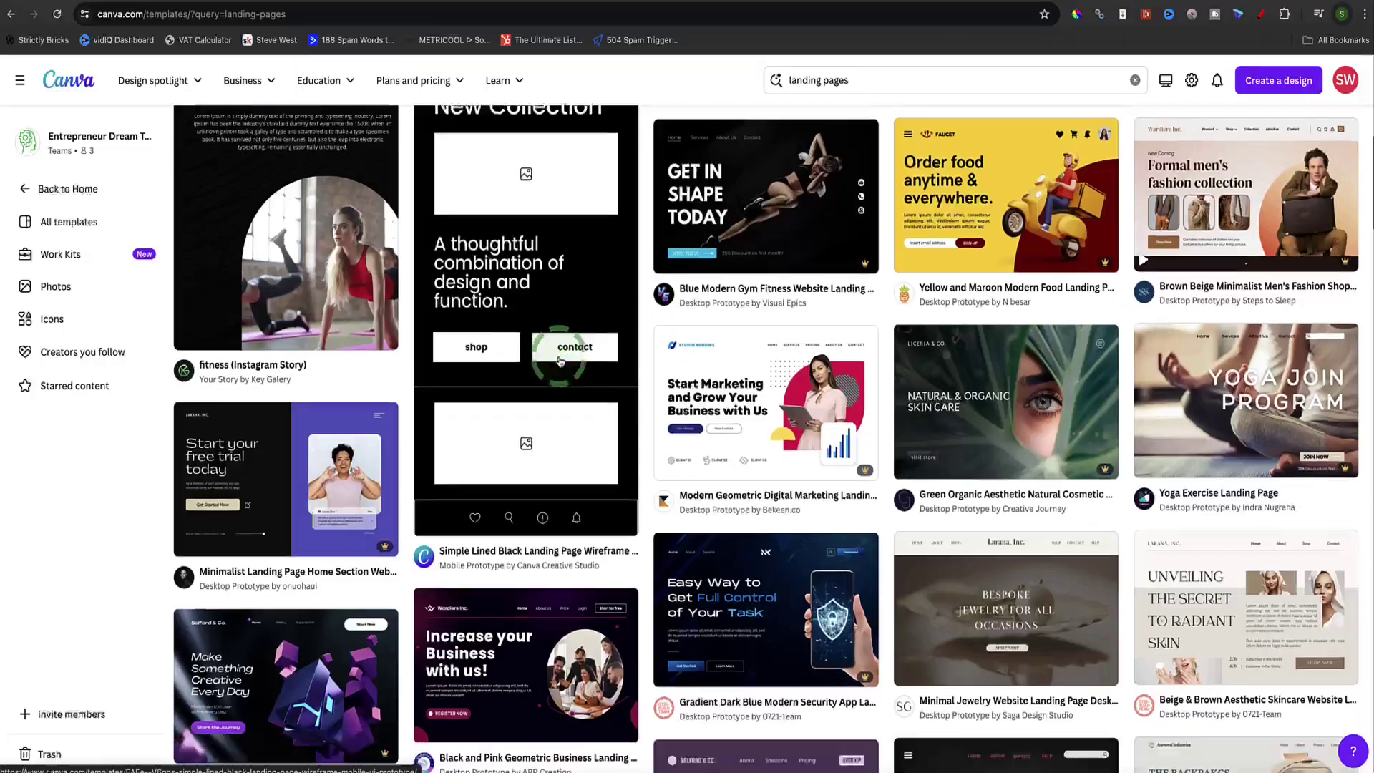
scroll(560, 362, "down", 15)
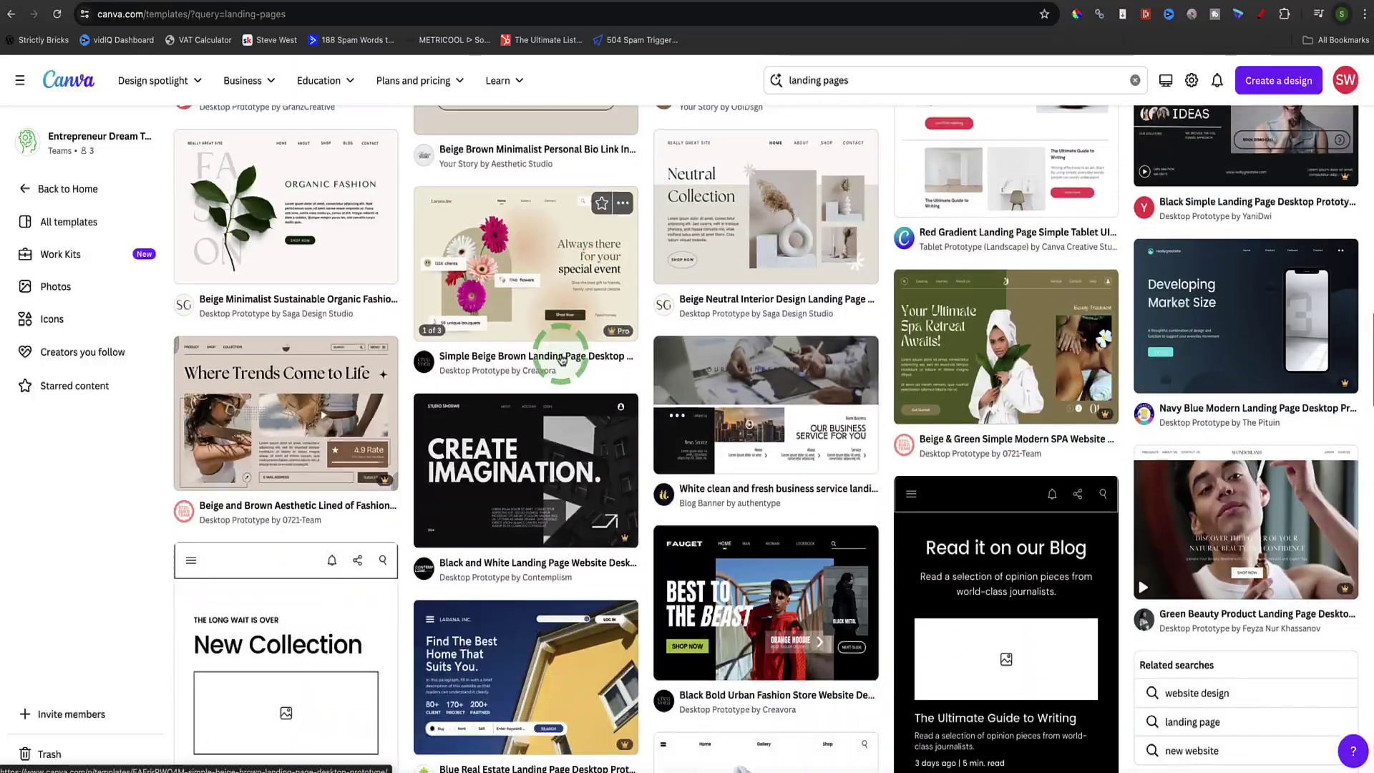
scroll(562, 360, "down", 15)
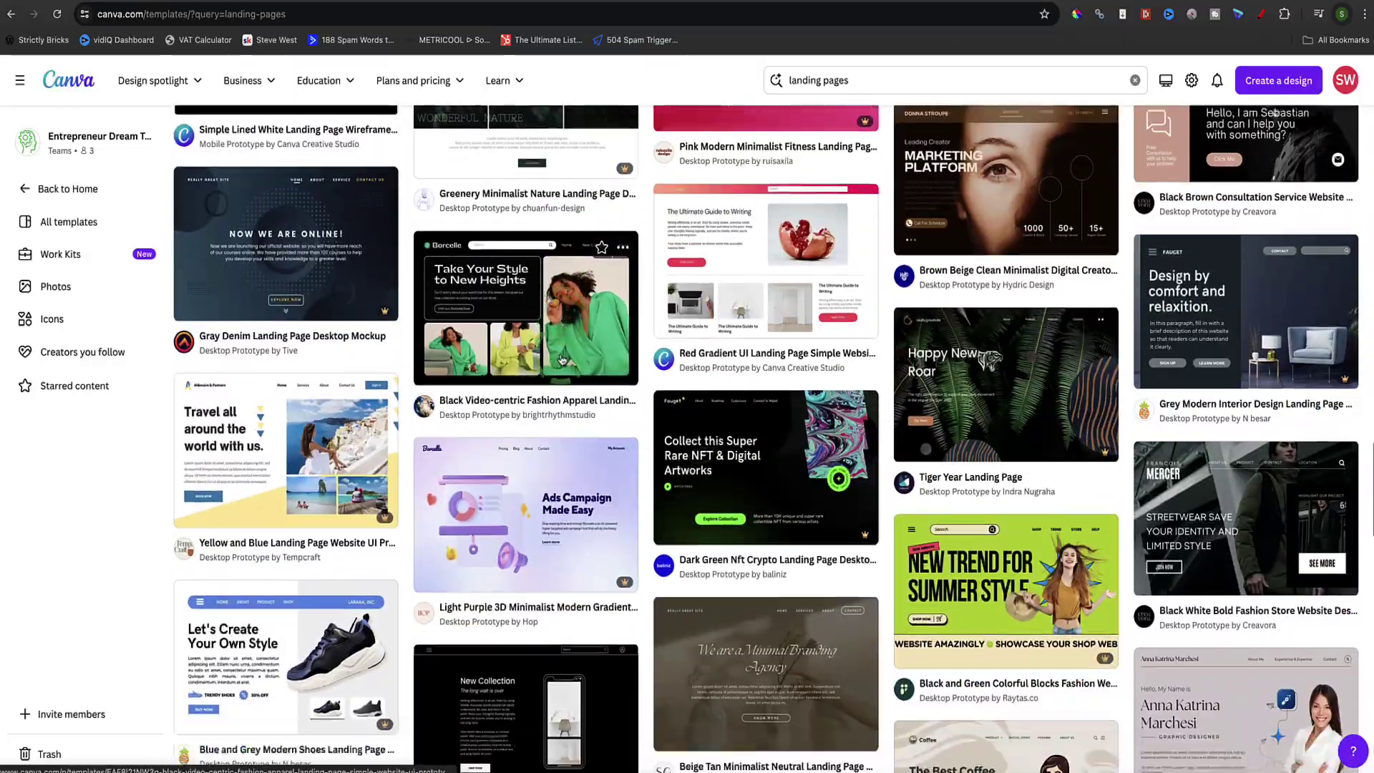
scroll(562, 360, "down", 15)
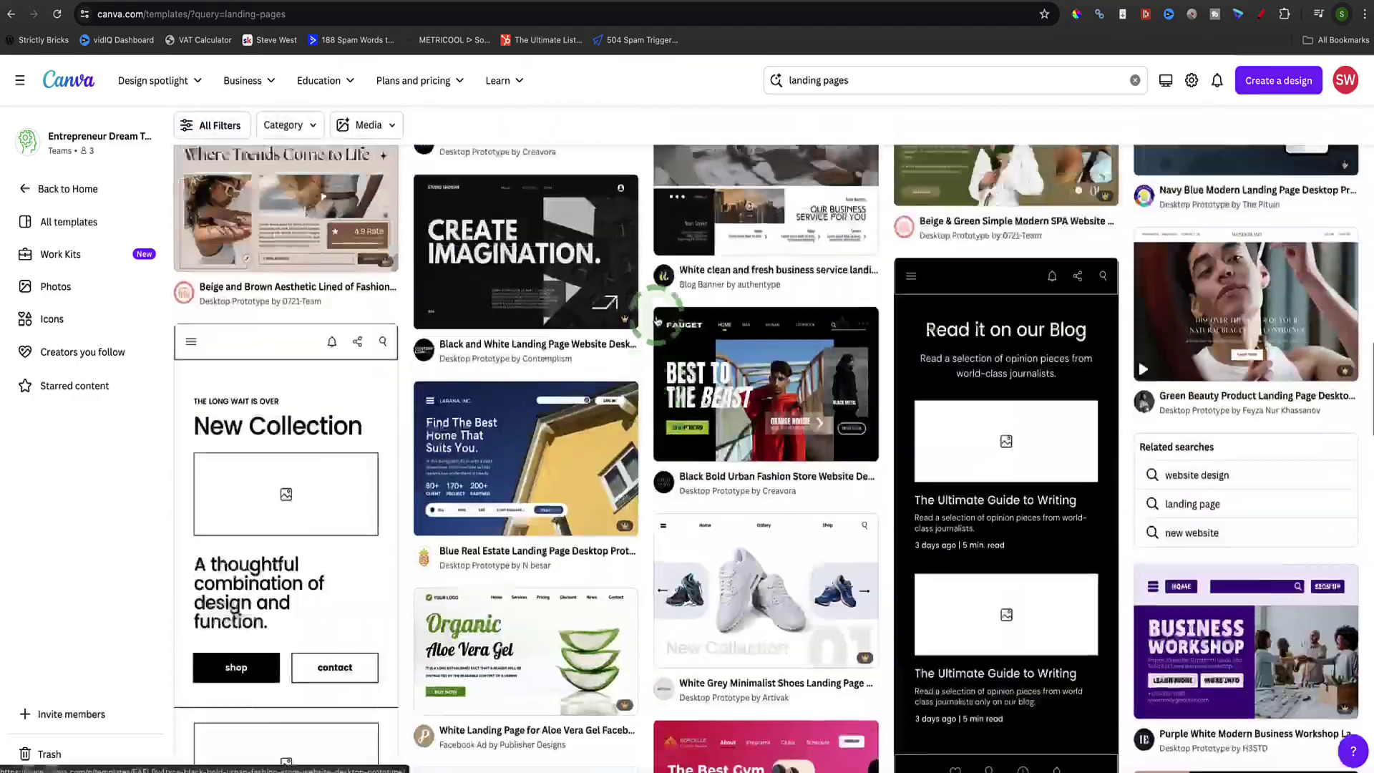
scroll(659, 320, "up", 20)
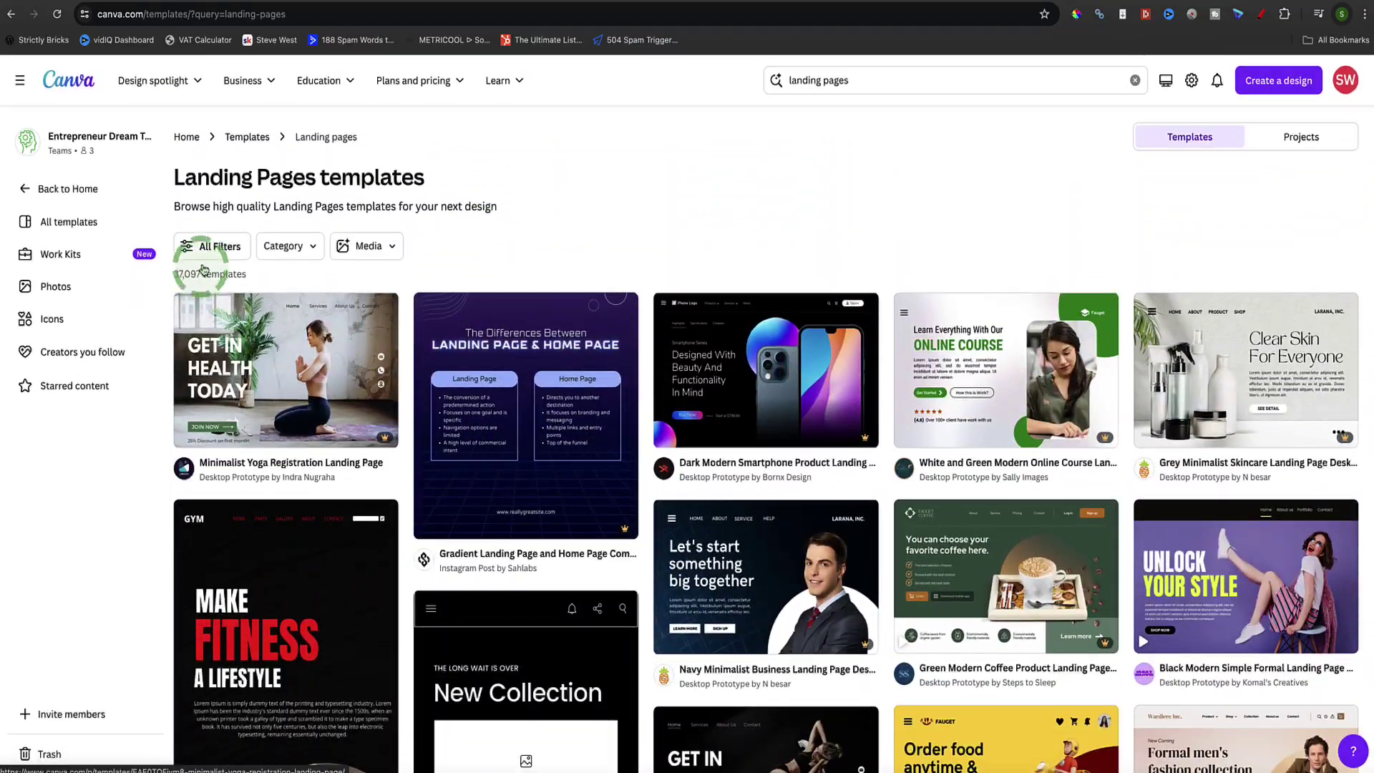
- Open all filters for the landing page templates and look through the fully expanded Theme options
left_click(207, 246)
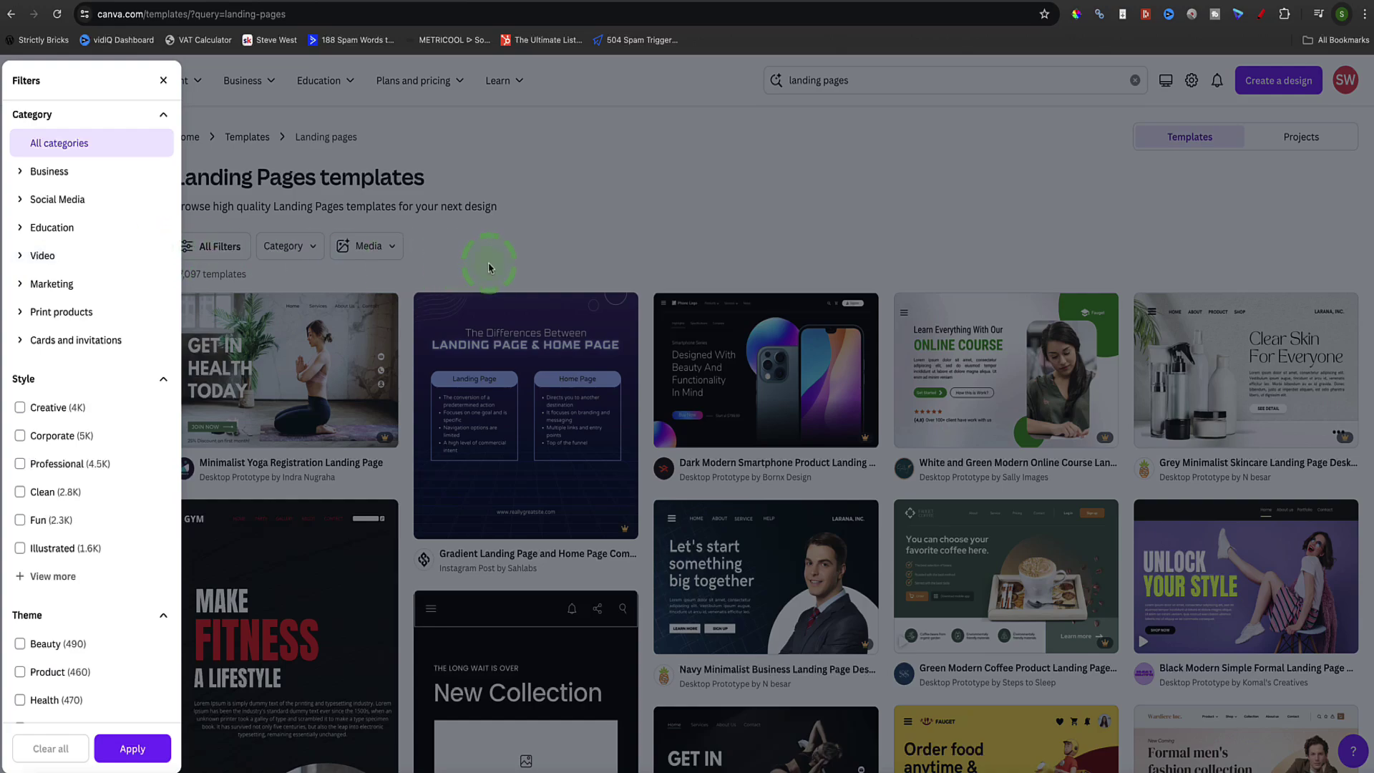
left_click(489, 267)
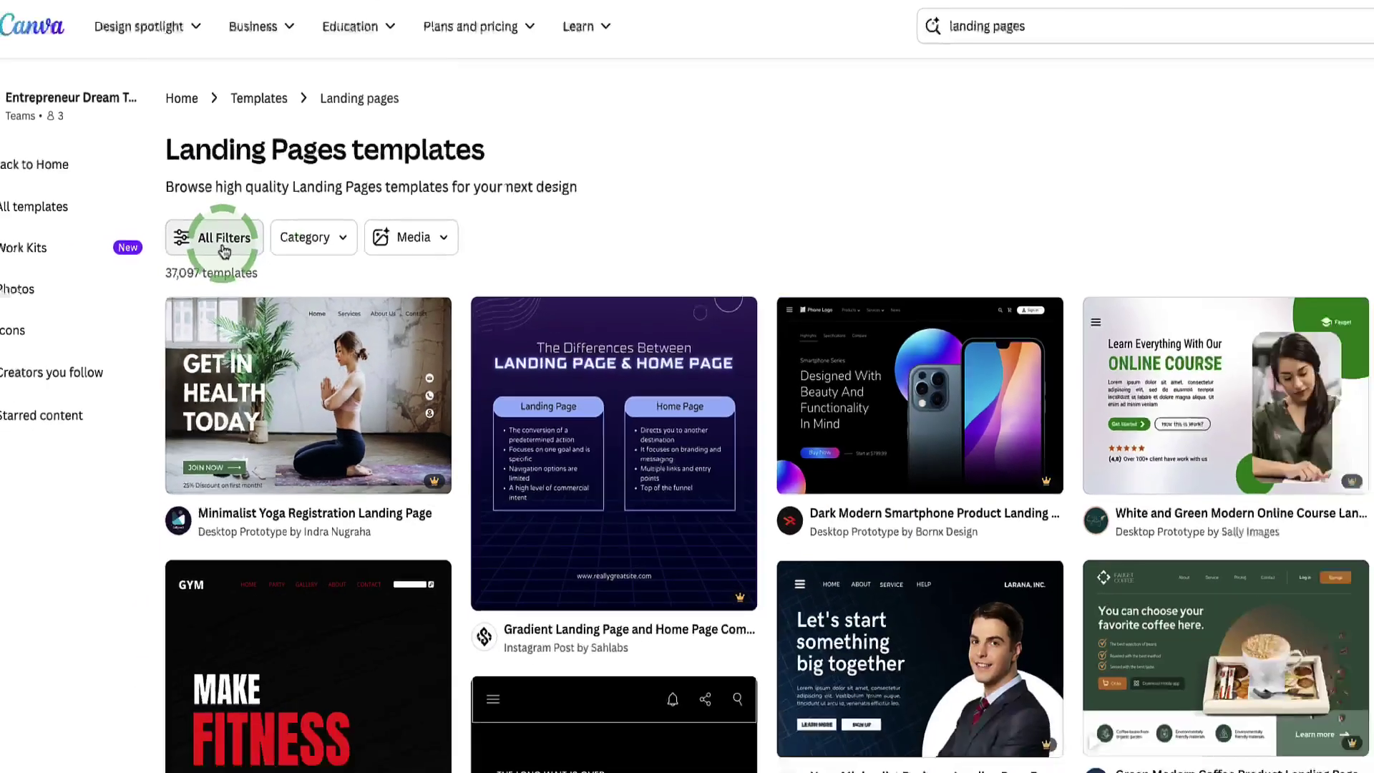
left_click(261, 215)
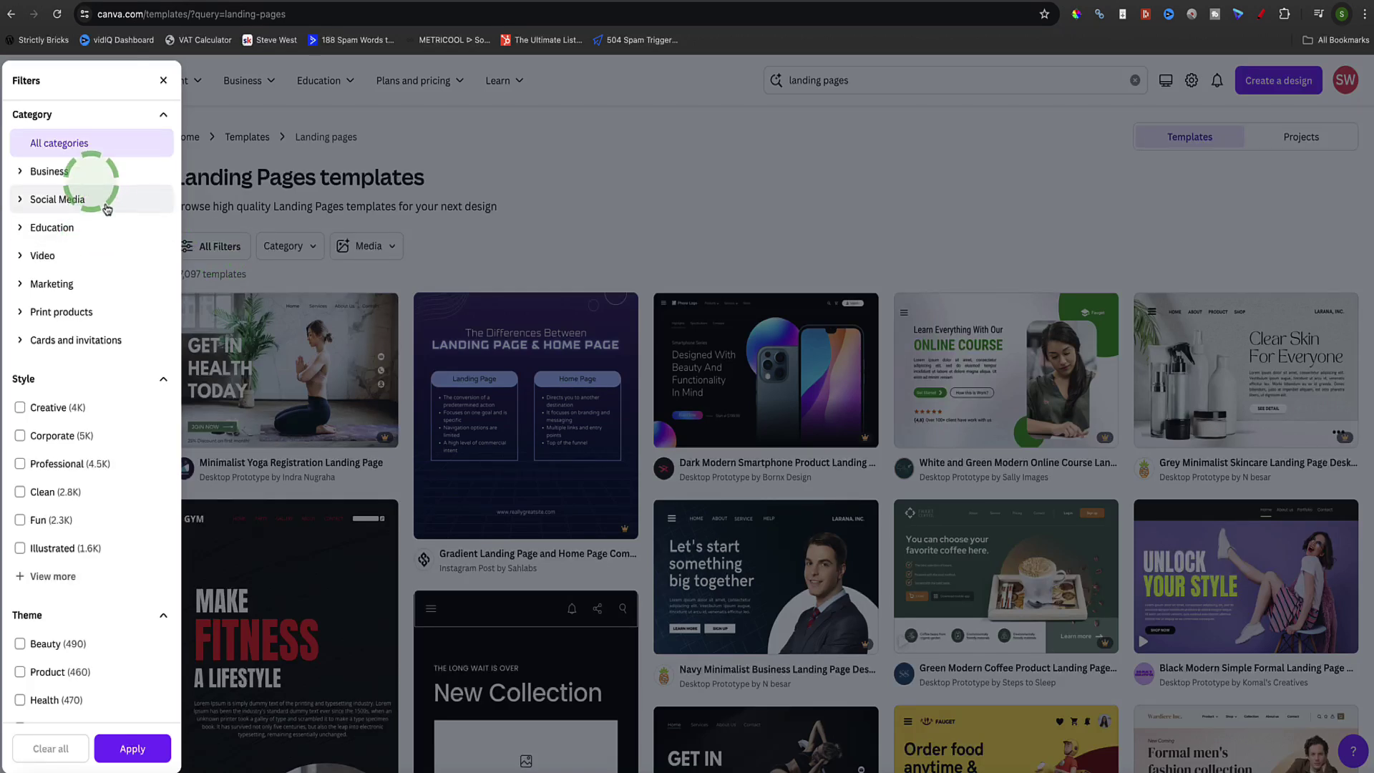
scroll(61, 170, "down", 6)
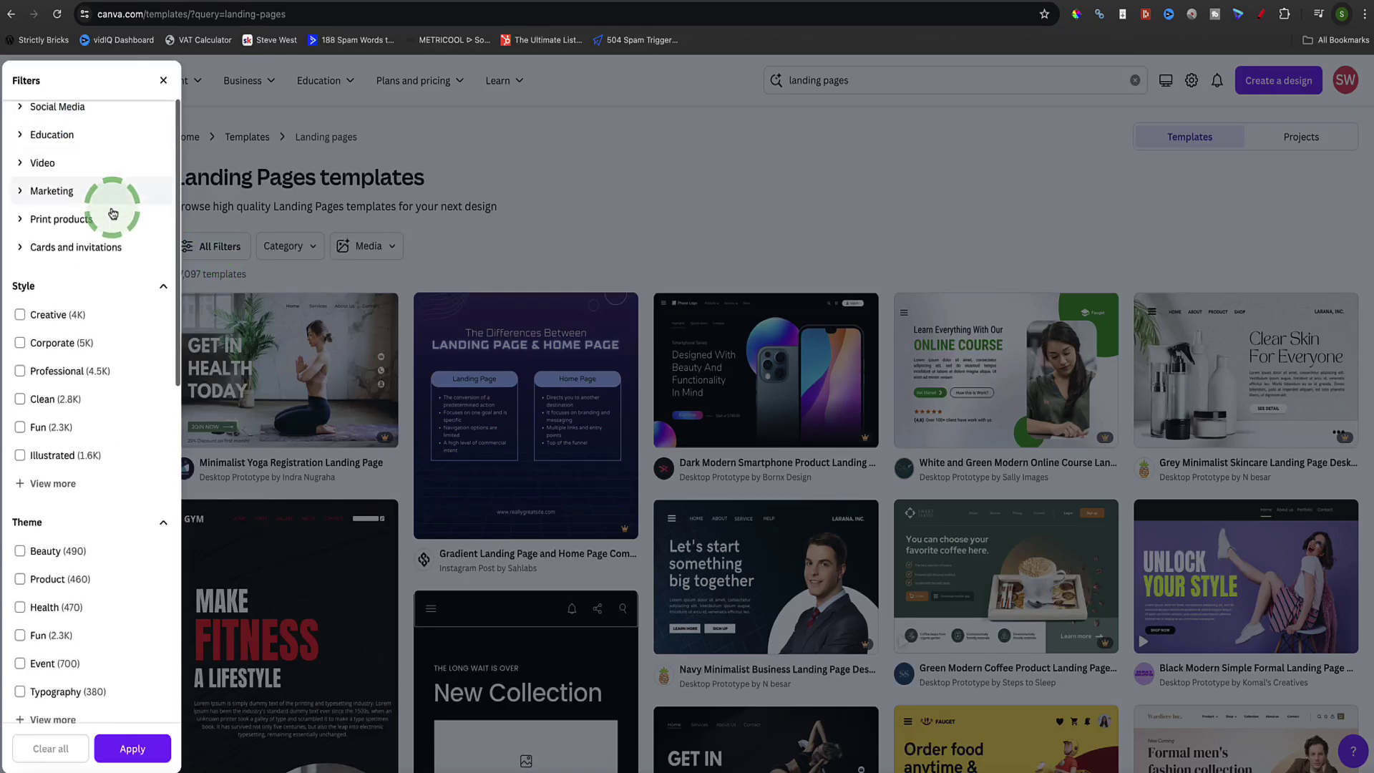
left_click(78, 408)
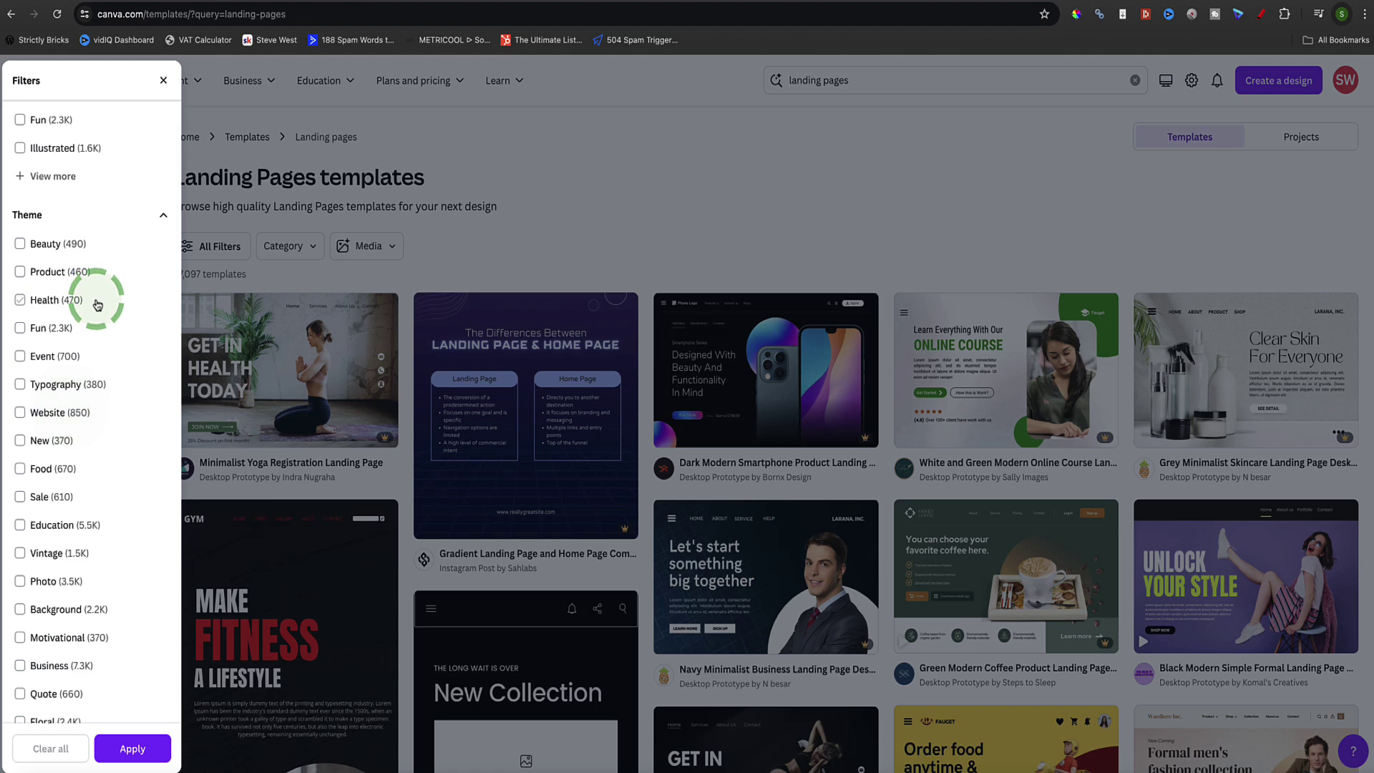
scroll(91, 307, "down", 10)
scroll(91, 315, "down", 15)
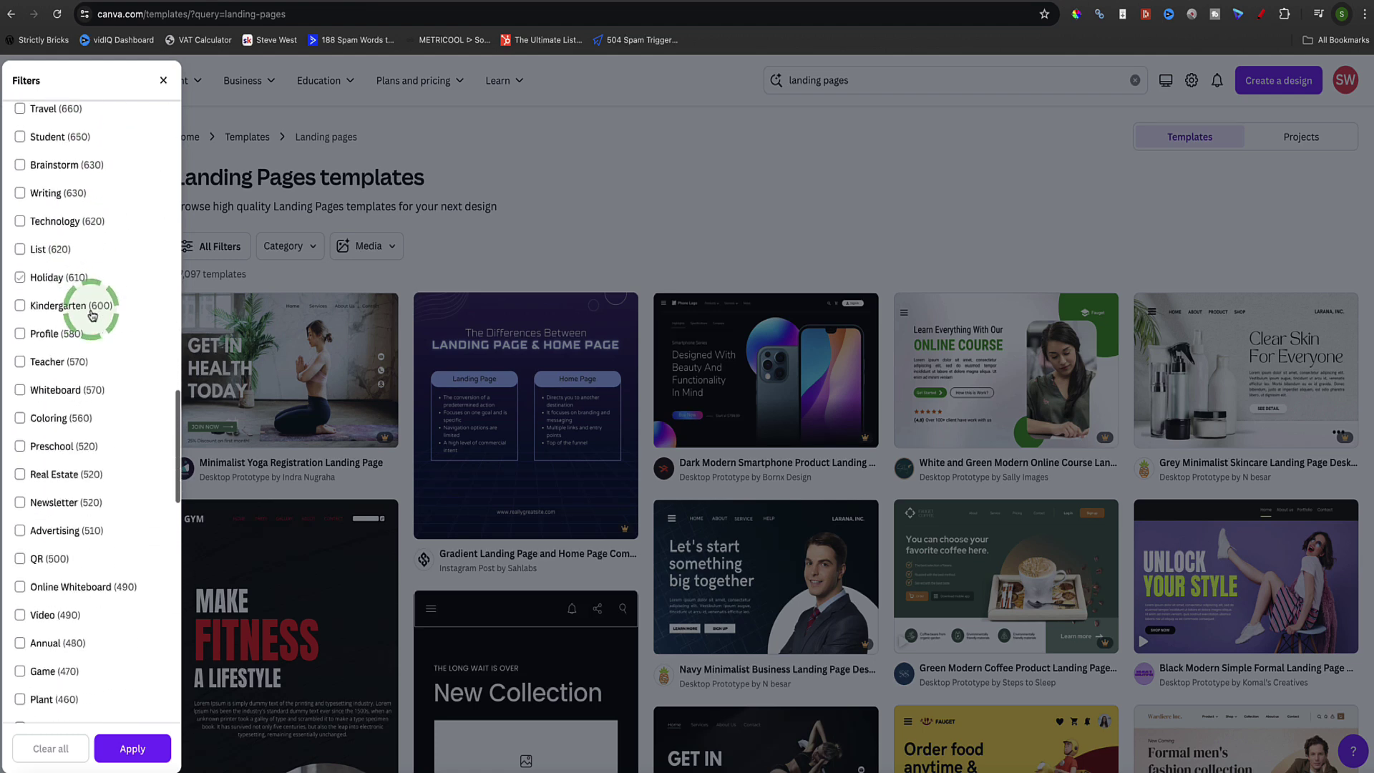
scroll(73, 389, "down", 5)
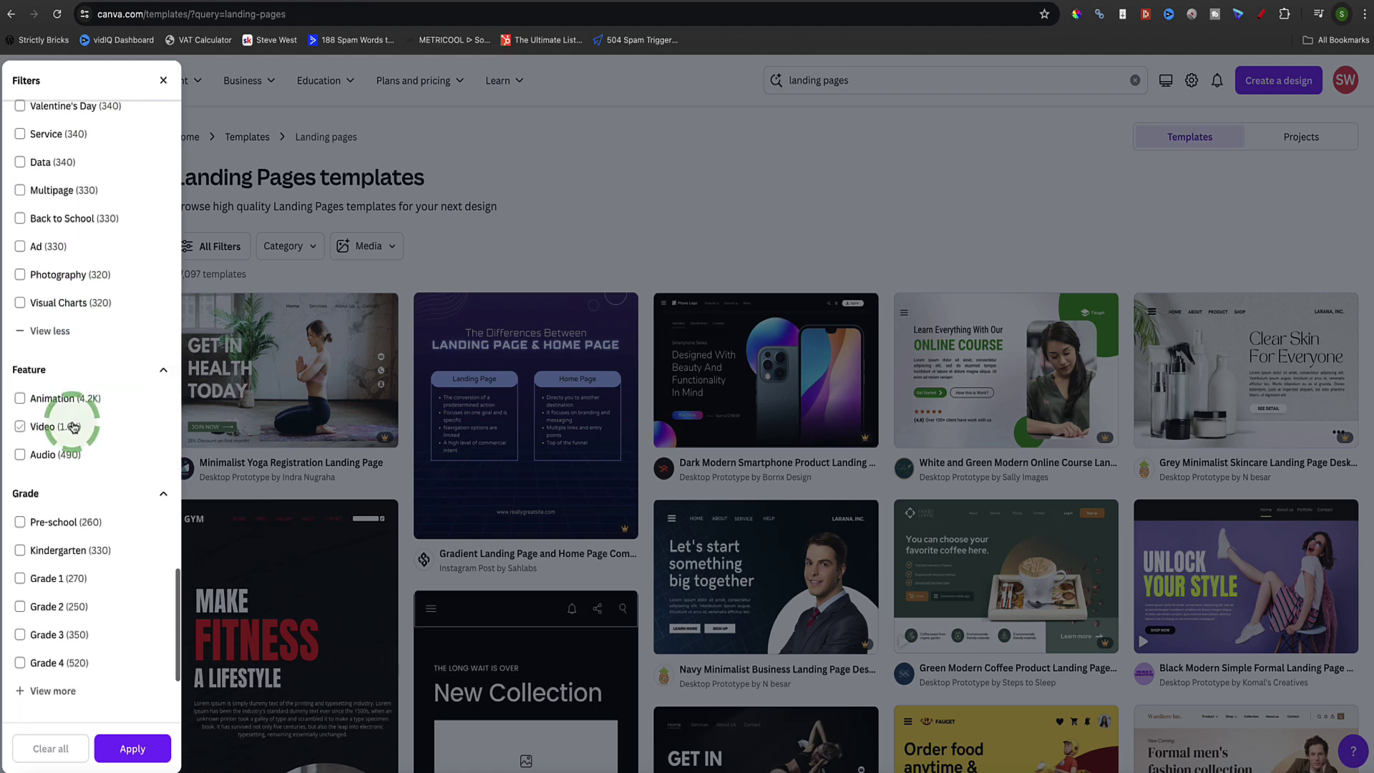
- Review the Feature, Grade and expanded Subject and Topic filters, and close the filters without applying any
left_click(79, 444)
scroll(78, 465, "down", 3)
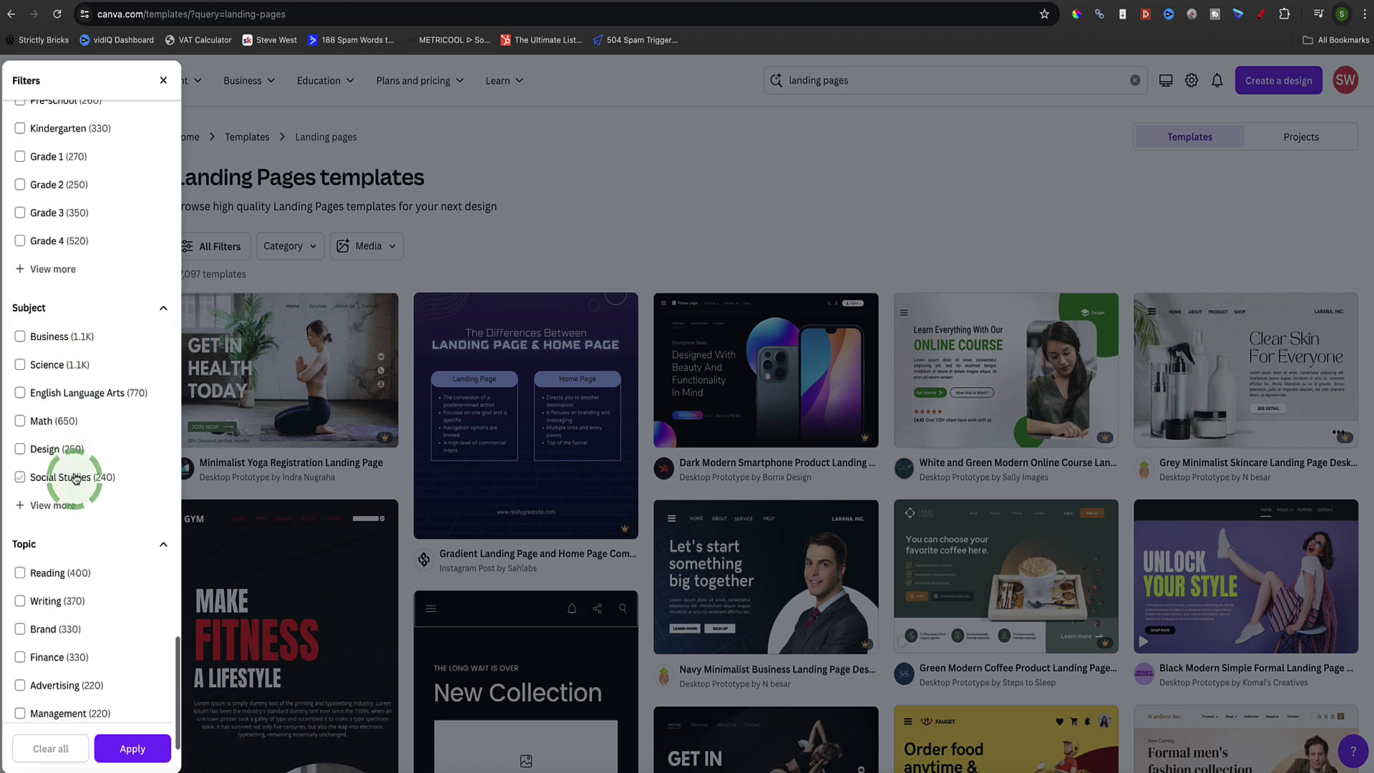
left_click(67, 491)
scroll(64, 508, "down", 3)
left_click(67, 594)
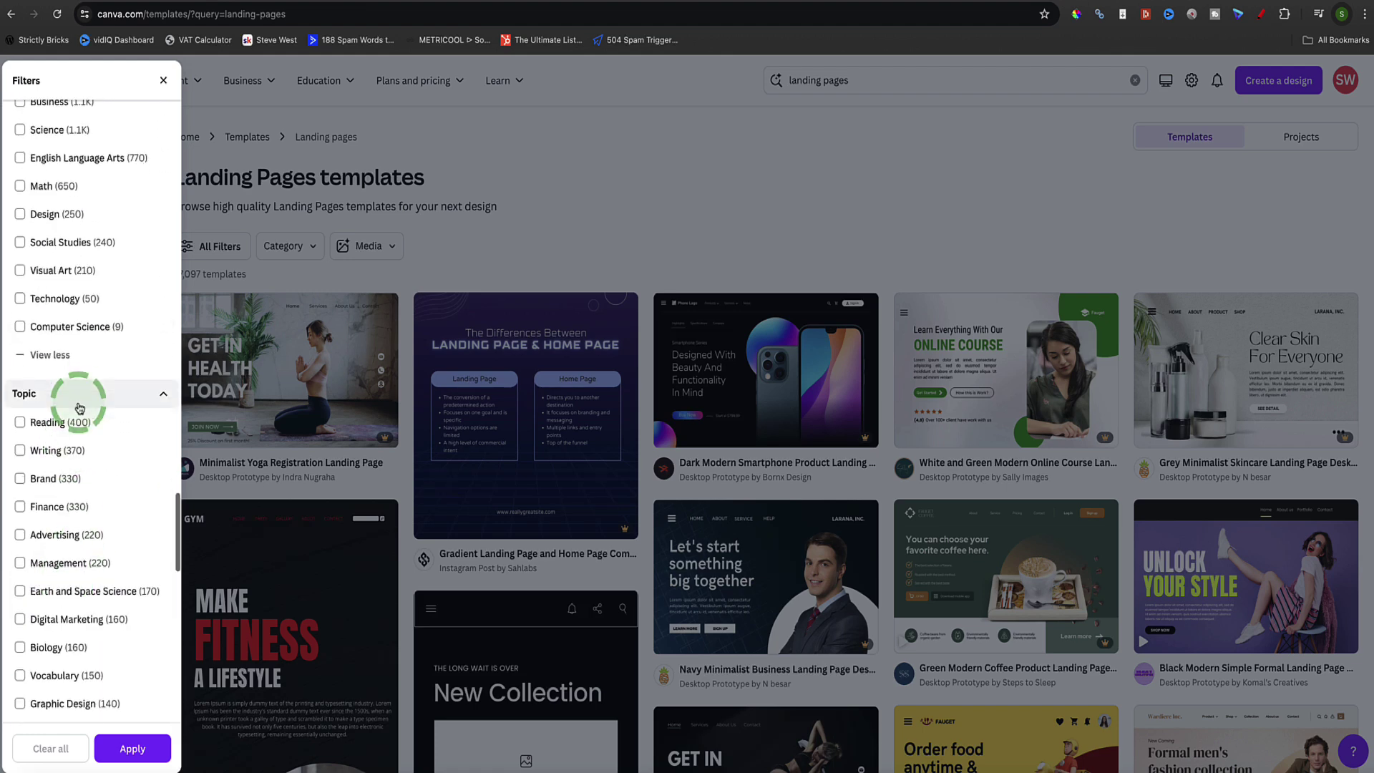
scroll(75, 400, "down", 7)
scroll(78, 408, "down", 5)
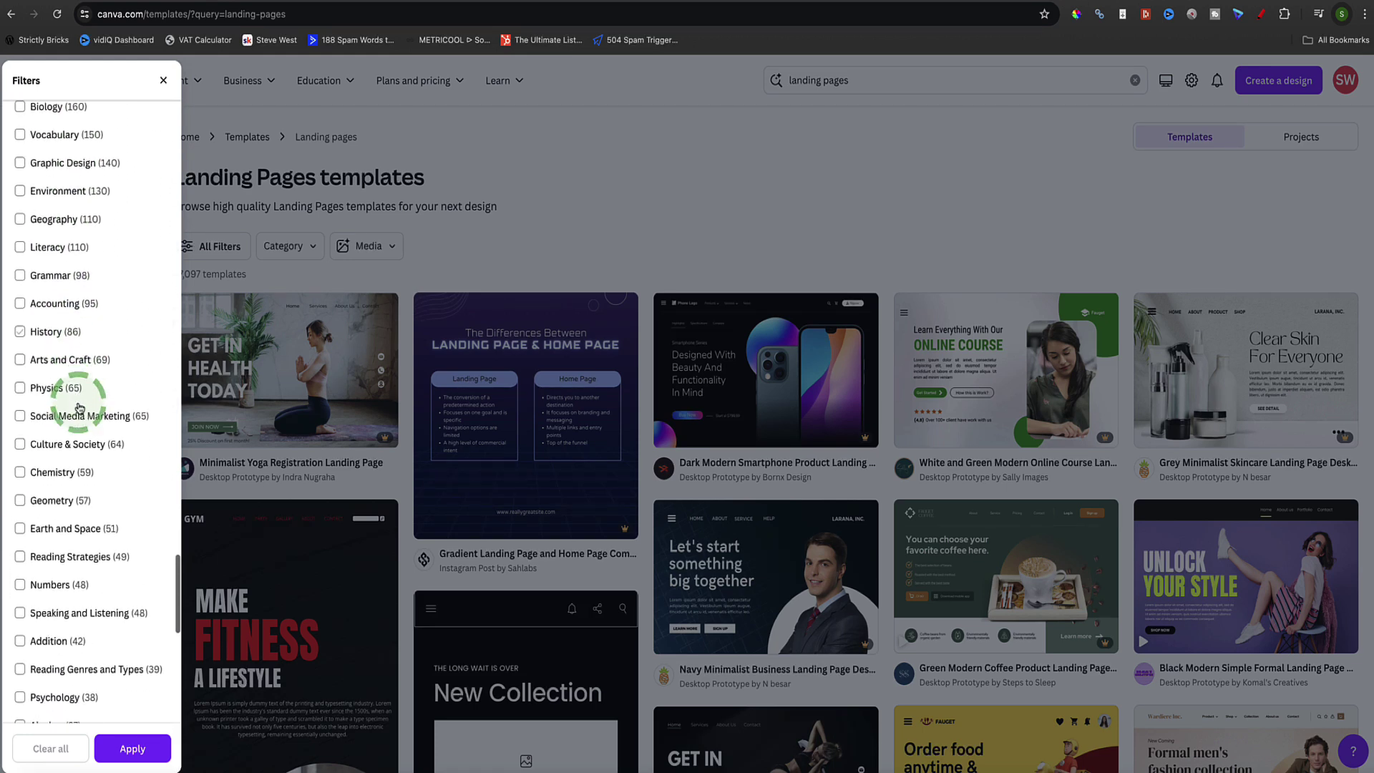
scroll(80, 408, "down", 12)
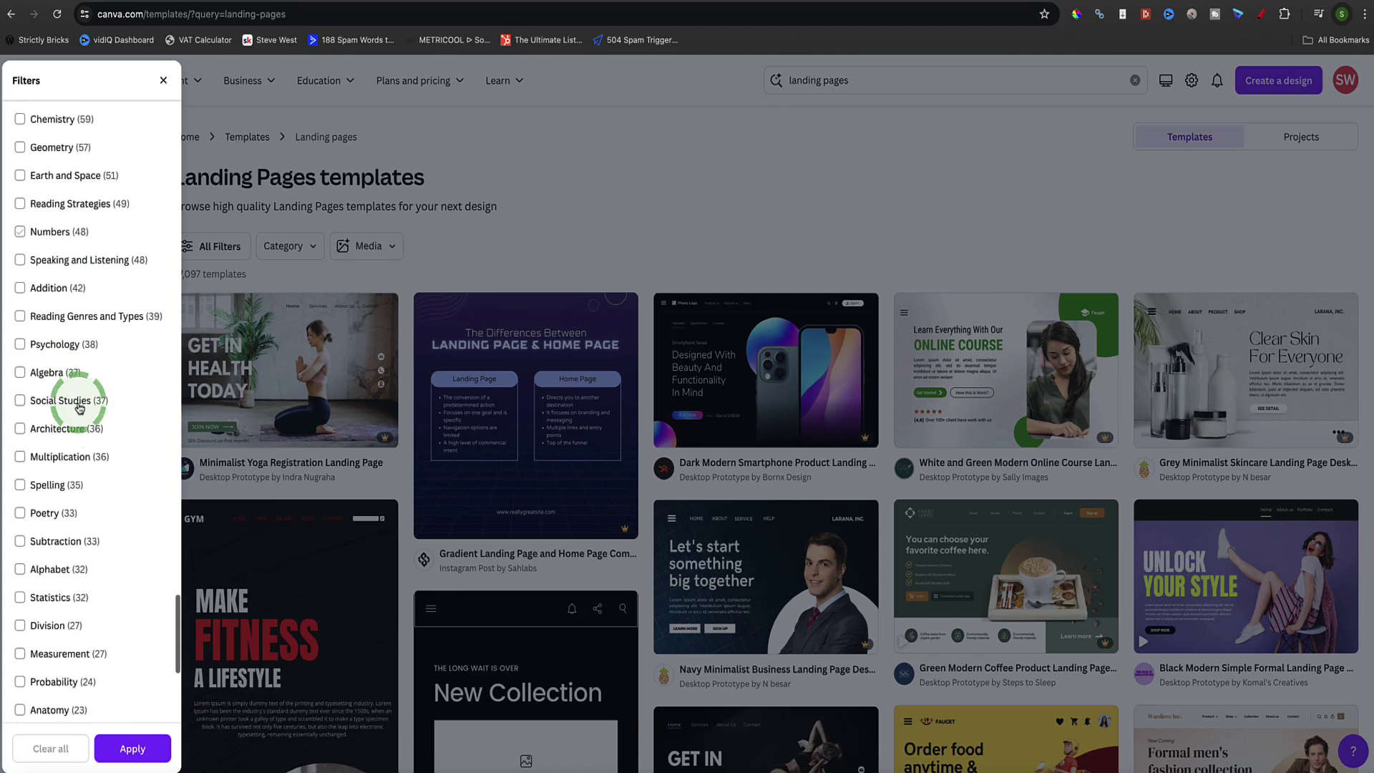
left_click(500, 257)
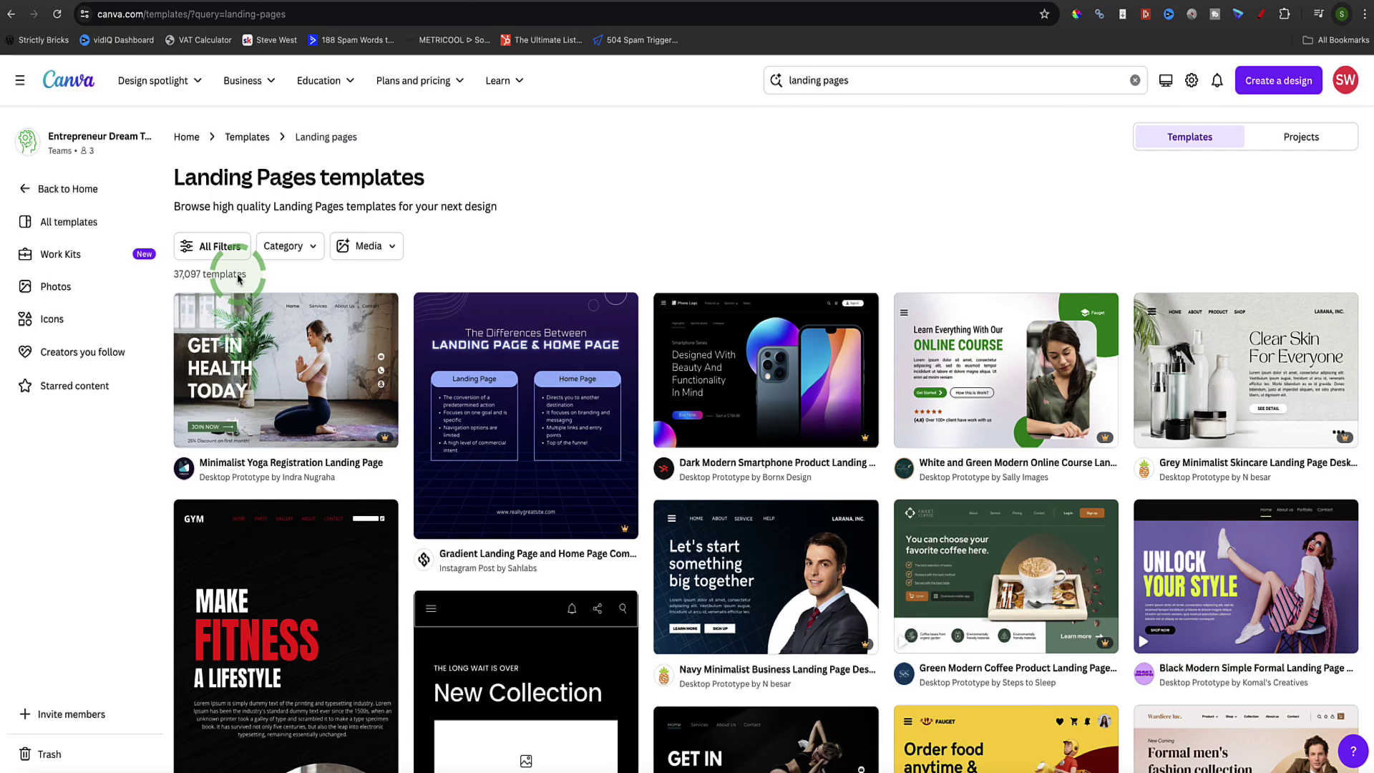
- Open the Blue Modern Gym Fitness landing page template and look through its similar templates
scroll(239, 279, "down", 5)
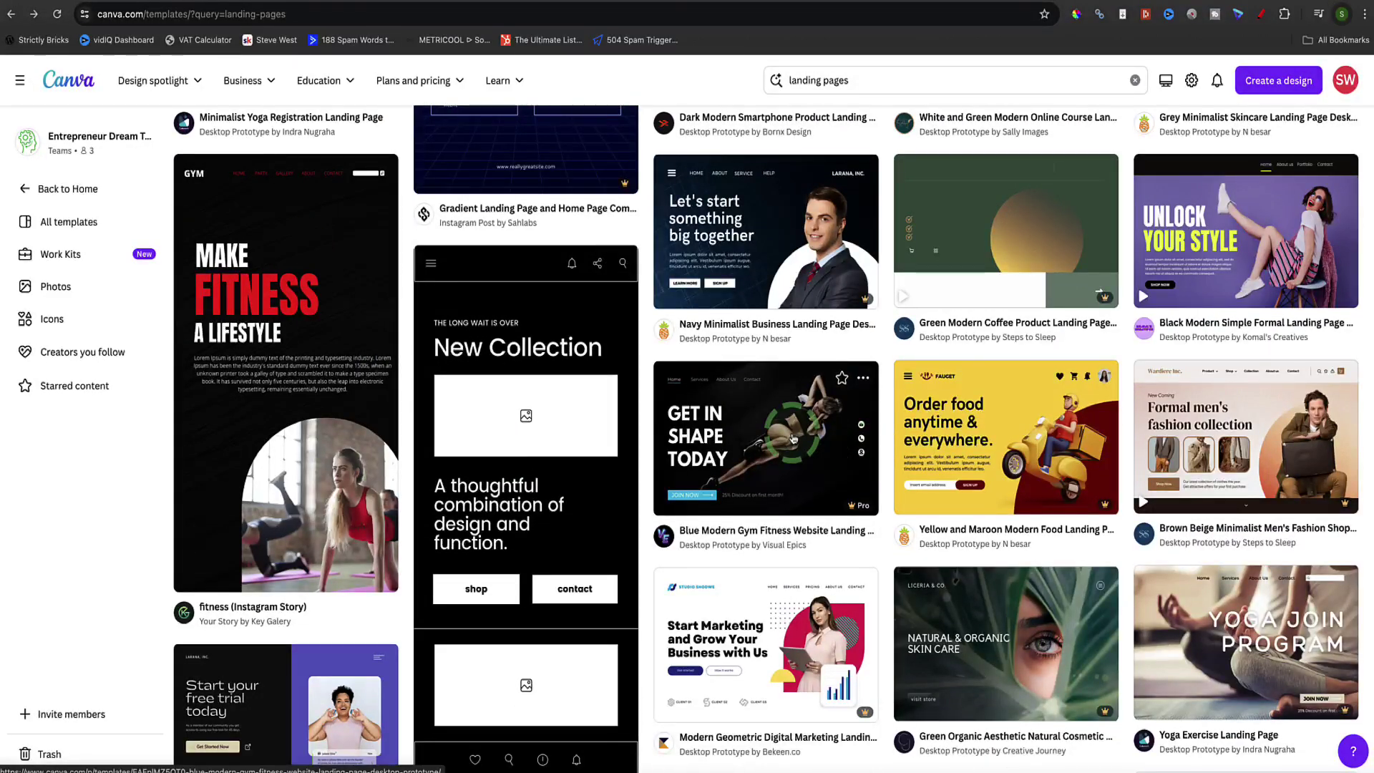
left_click(793, 438)
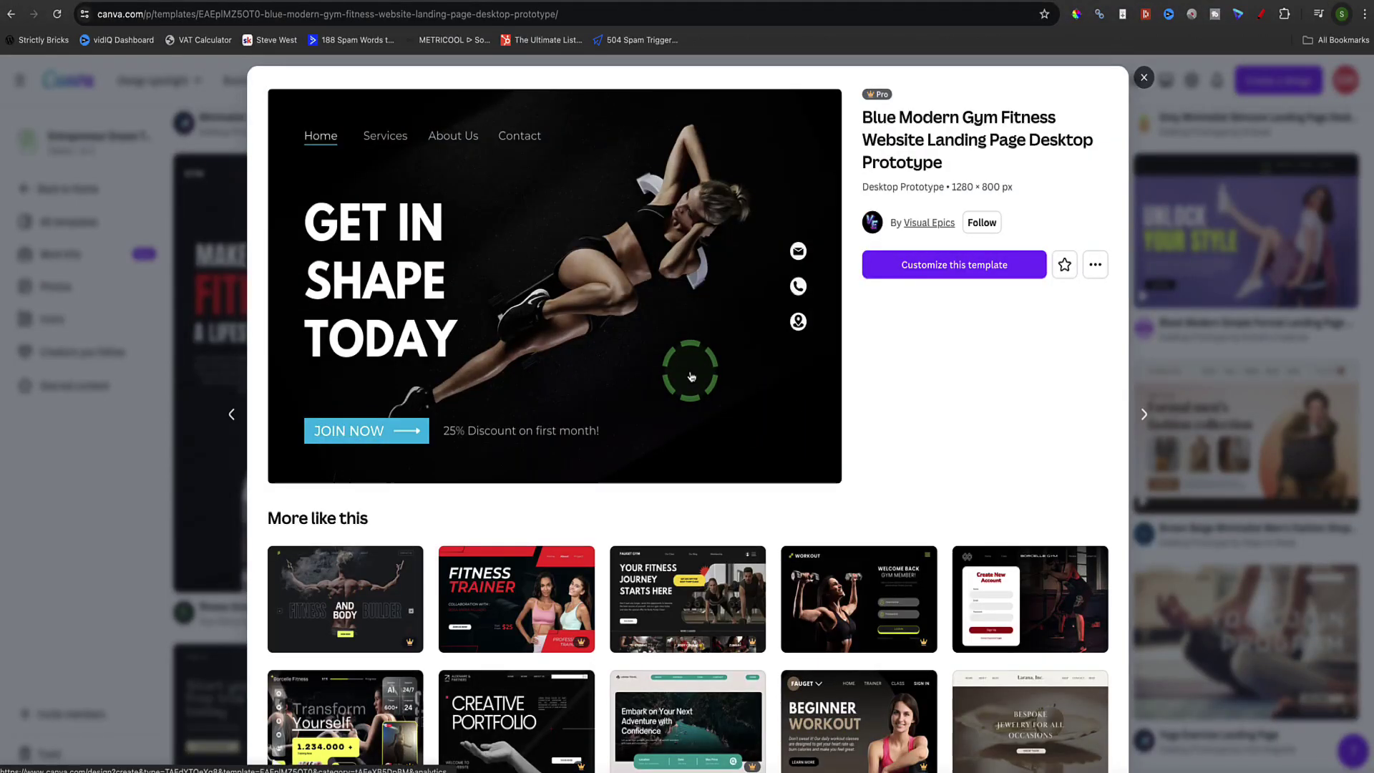
scroll(690, 372, "down", 5)
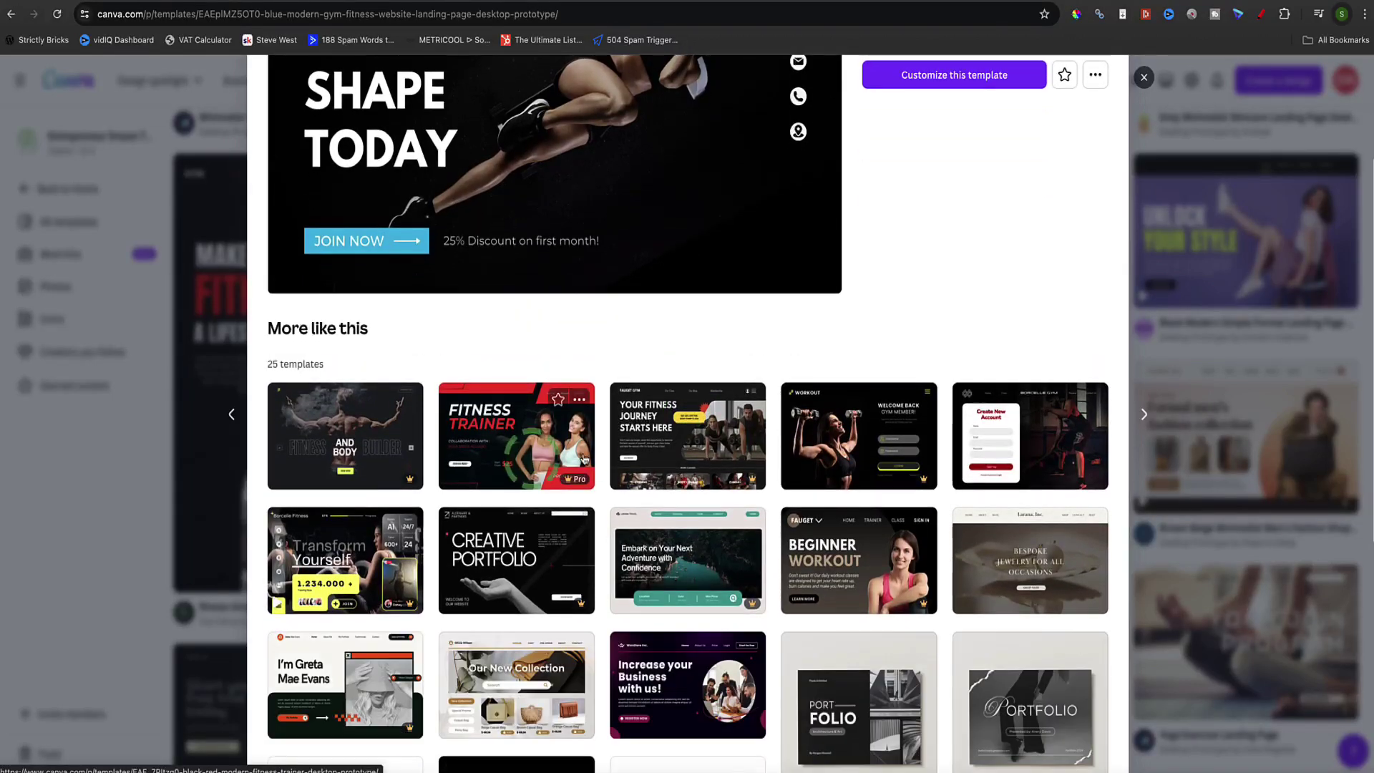
scroll(602, 459, "down", 3)
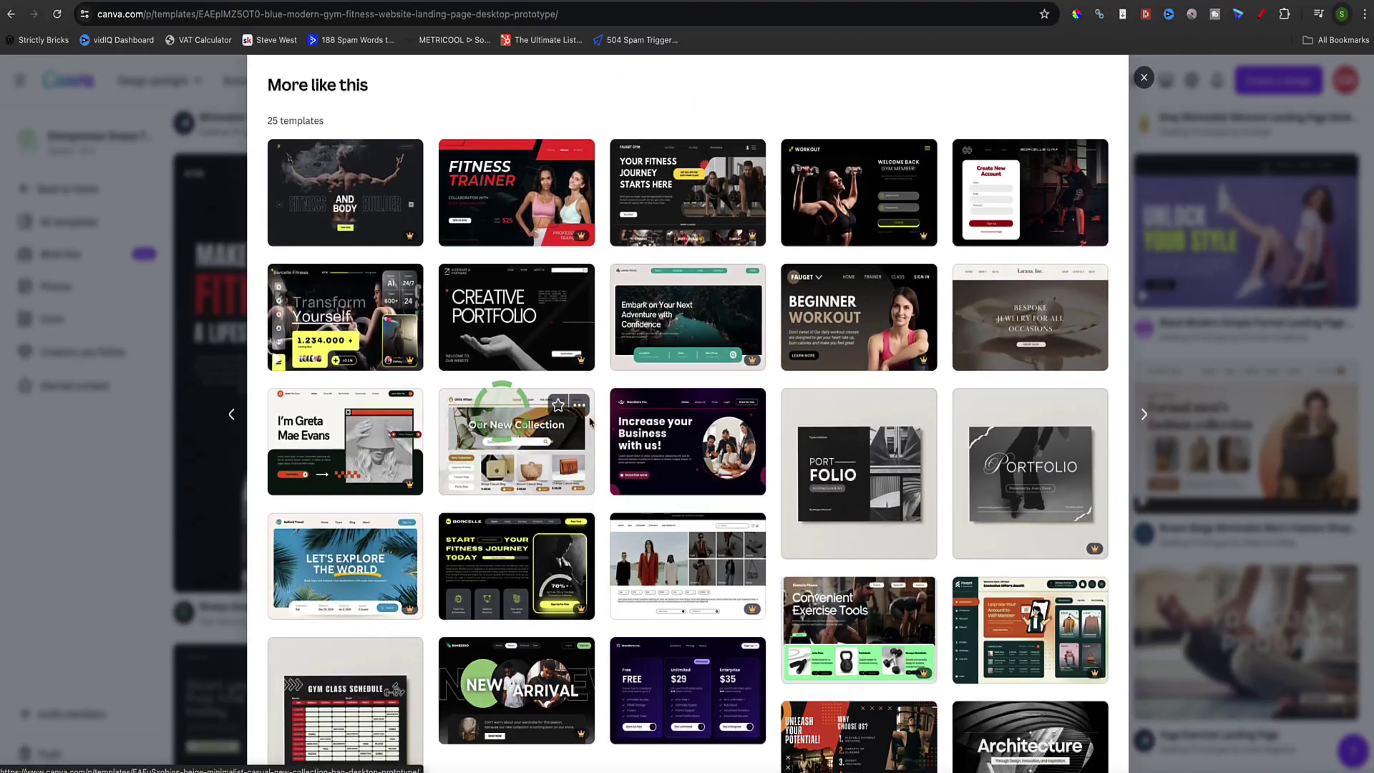
scroll(615, 428, "down", 3)
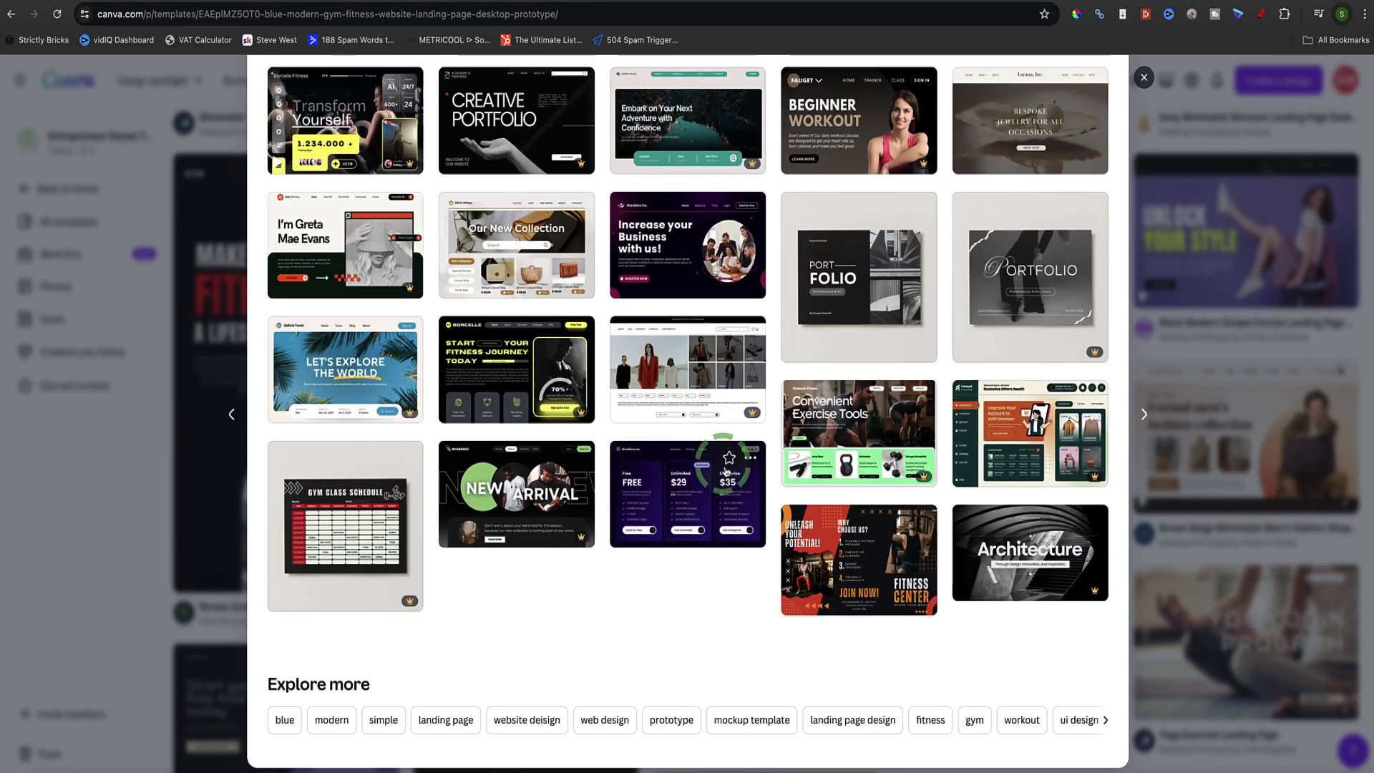
- Choose the similar Black Red Modern Fitness Trainer template and open it for customization
scroll(726, 469, "up", 4)
scroll(727, 465, "up", 3)
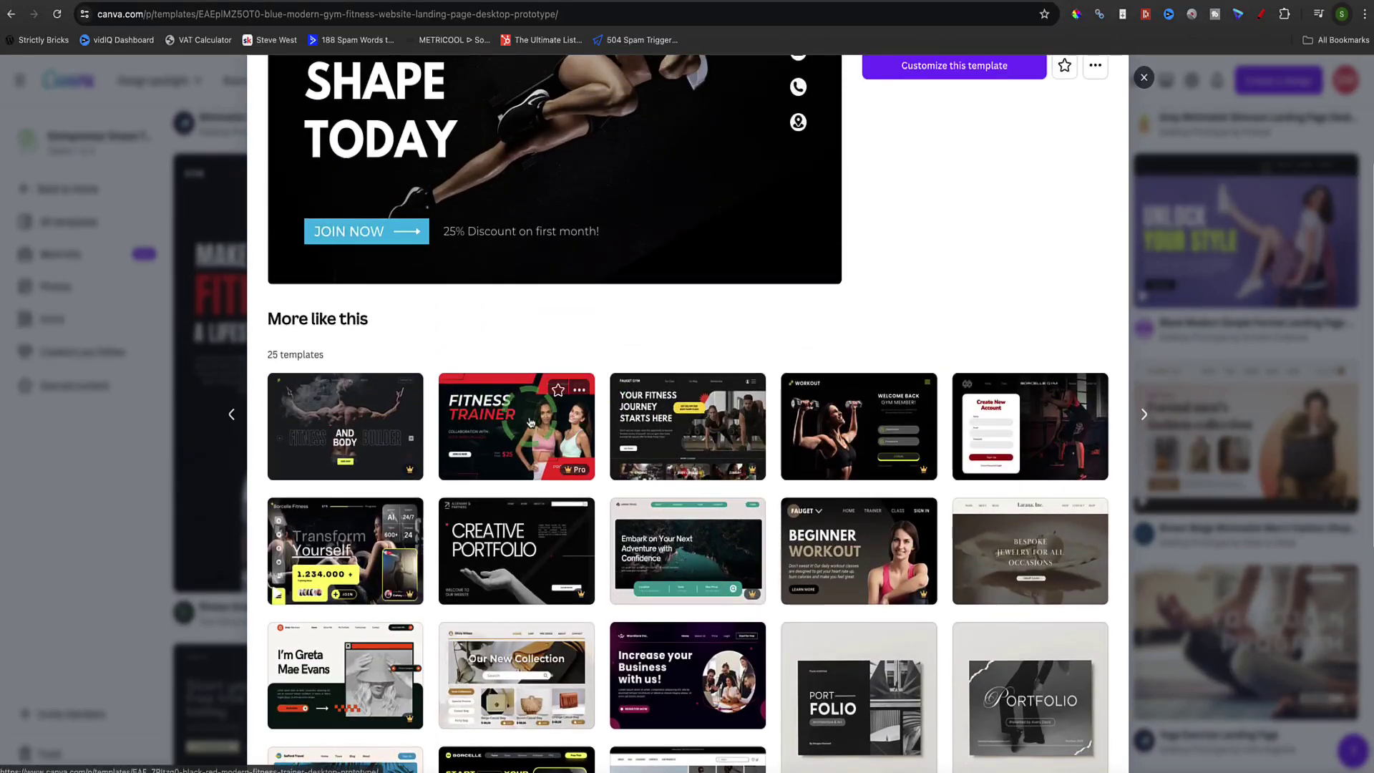
left_click(513, 425)
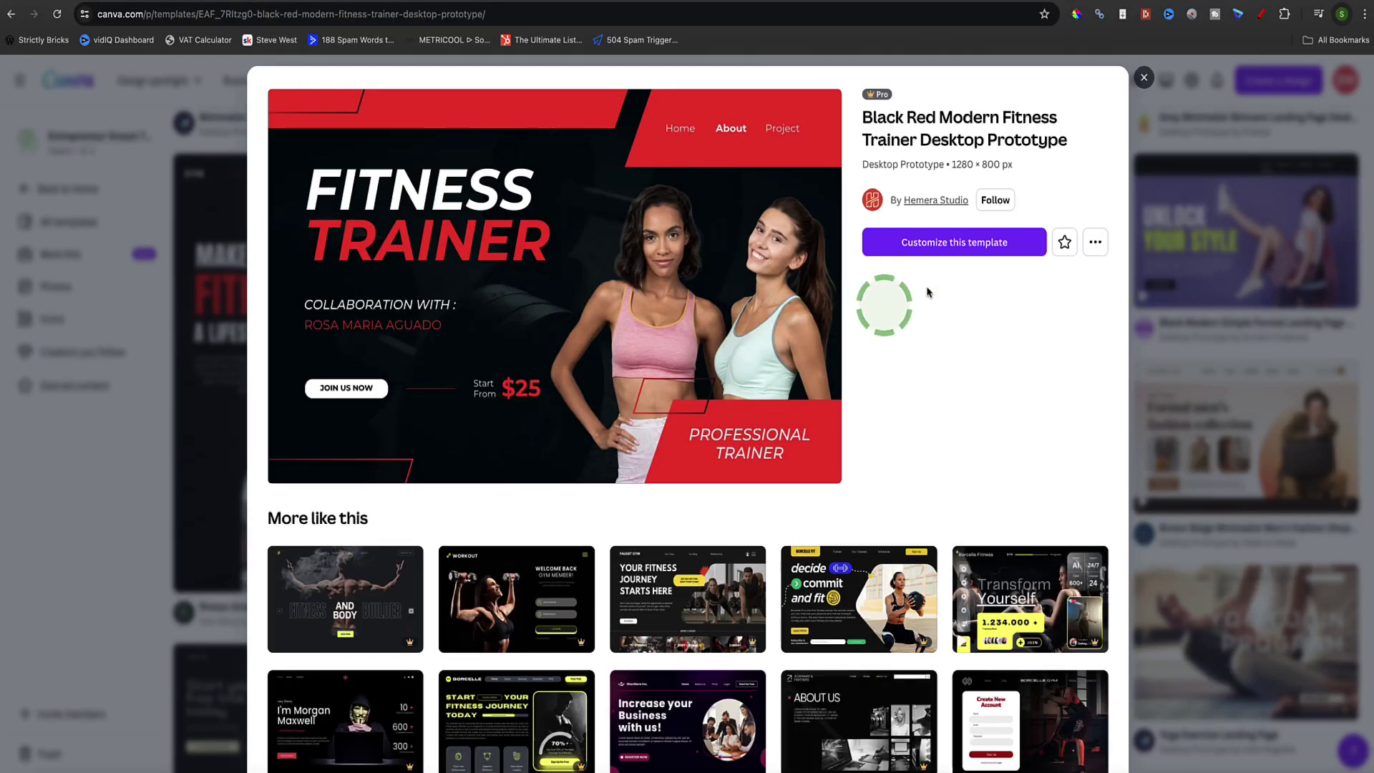
left_click(942, 247)
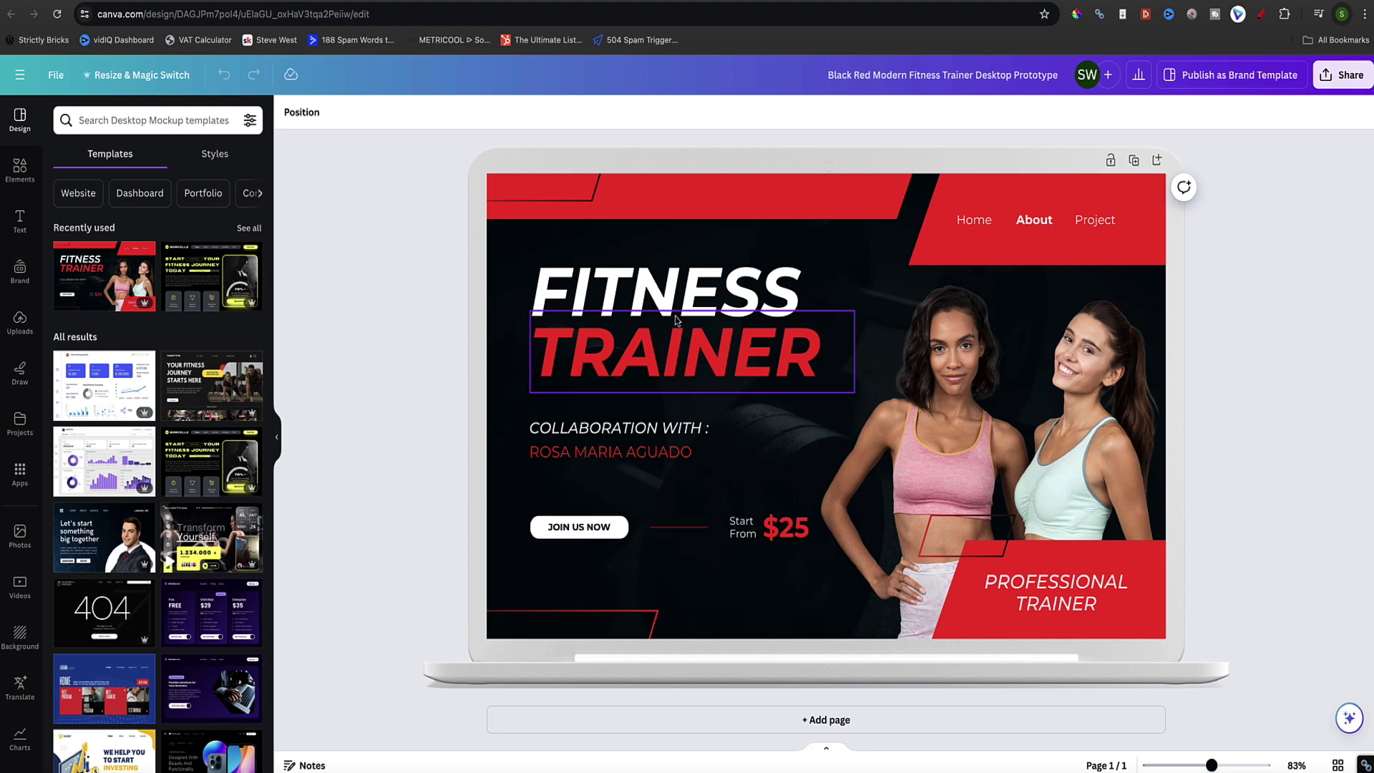
- Open the font list for the FITNESS headline and look over the available fonts
left_click(629, 299)
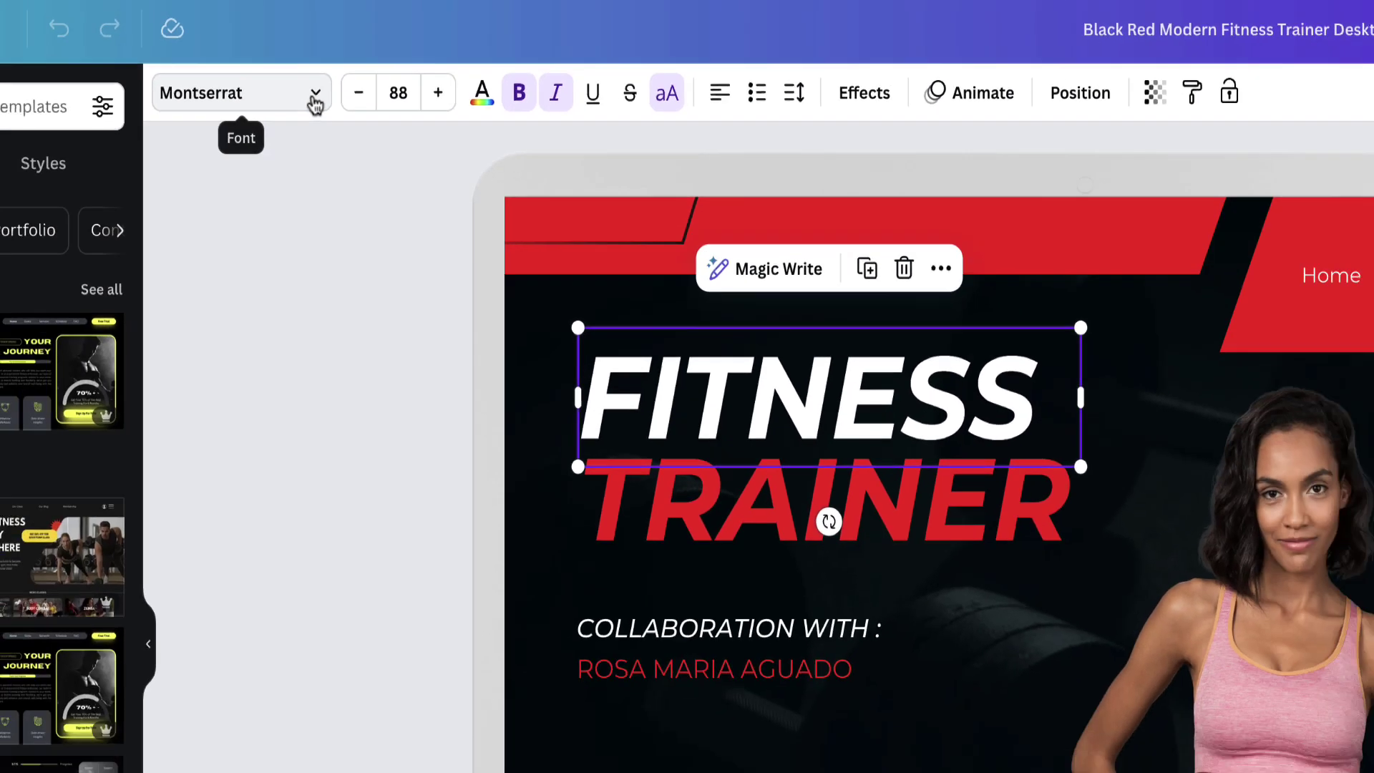
left_click(259, 77)
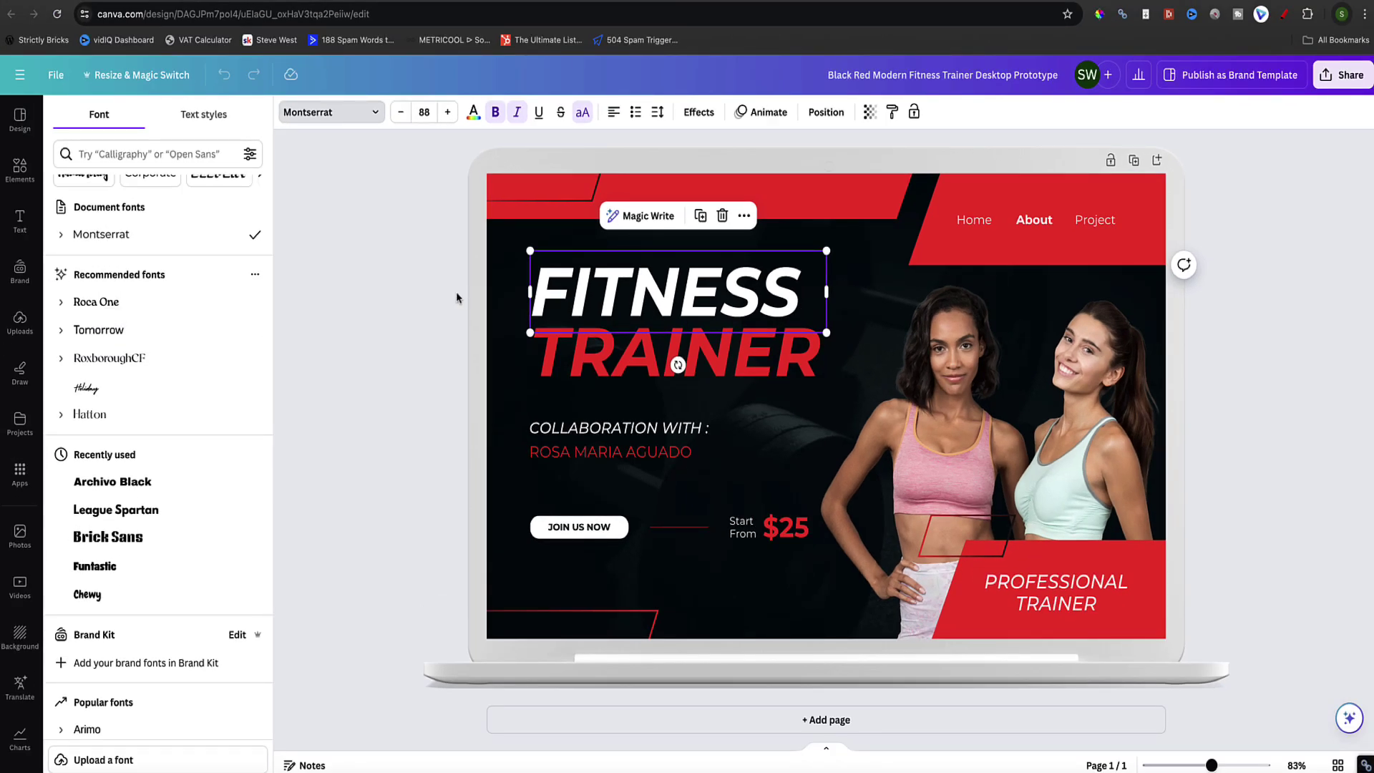
- Move the FITNESS headline slightly upward and scale it down a little
left_click(617, 296)
mouse_move(646, 292)
left_mouse_down()
mouse_move(720, 279)
mouse_move(644, 282)
left_mouse_up()
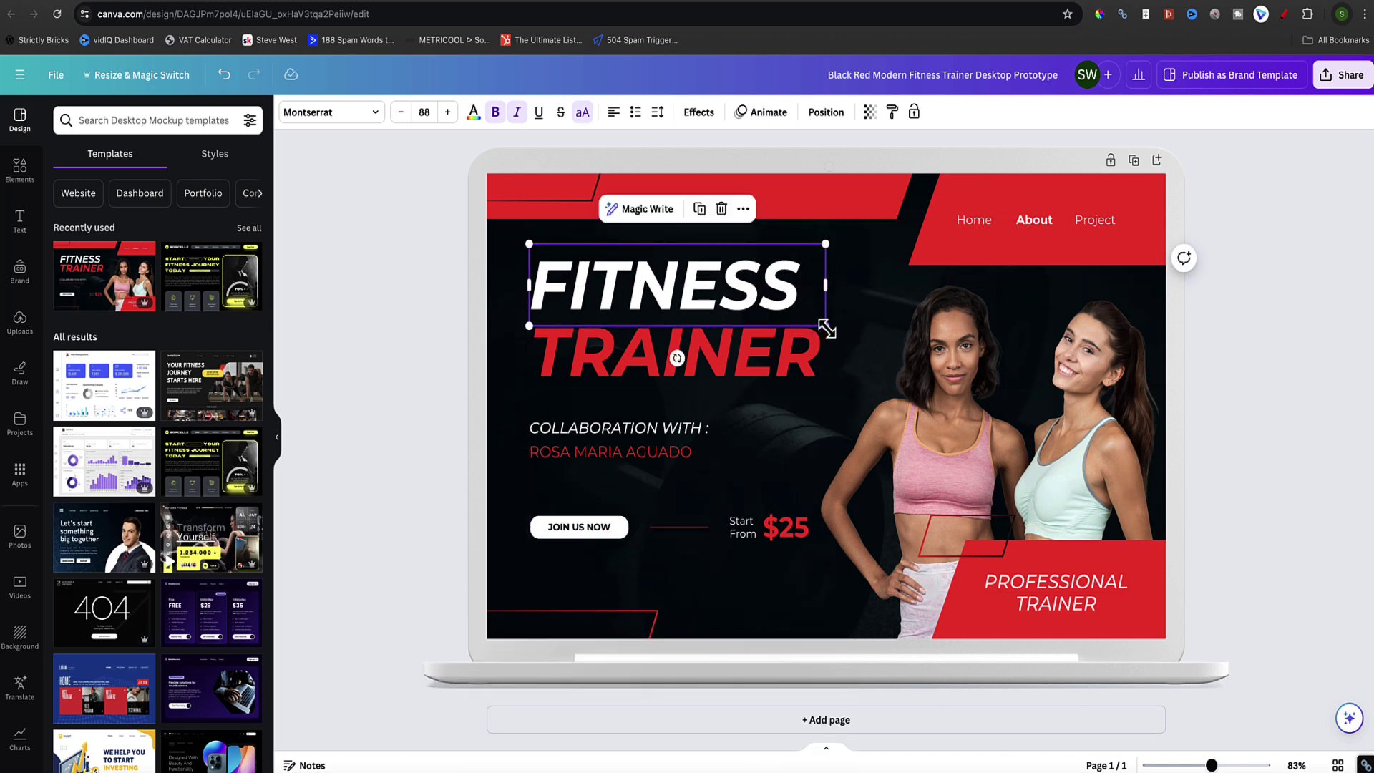
left_click_drag(826, 326, 803, 307)
- Move the photo of the two women slightly upward
left_click(922, 345)
mouse_move(893, 341)
left_mouse_down()
mouse_move(726, 315)
mouse_move(898, 315)
mouse_move(895, 326)
left_mouse_up()
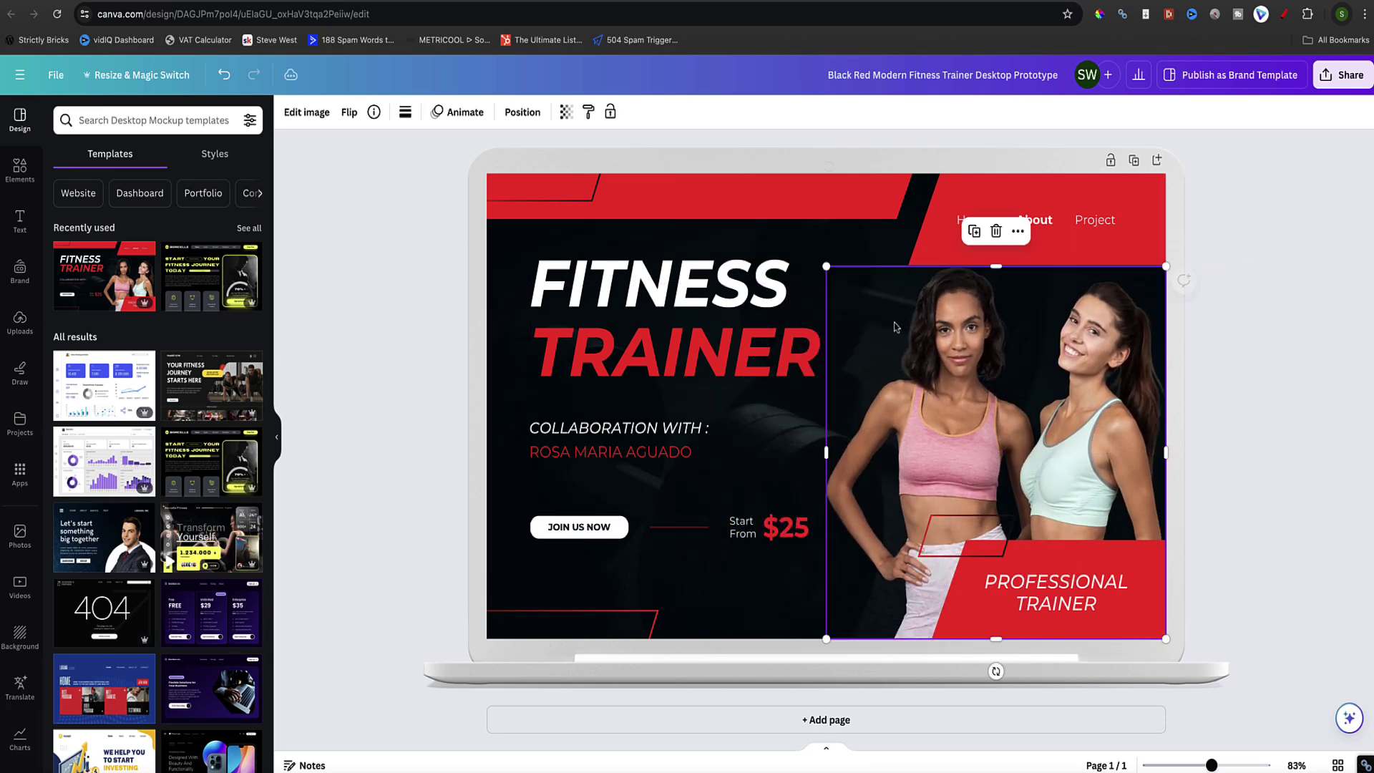
- Replace the FITNESS headline with KETO DIET QUICK START GUIDE and shrink it to fit on two lines above TRAINER
left_click(589, 296)
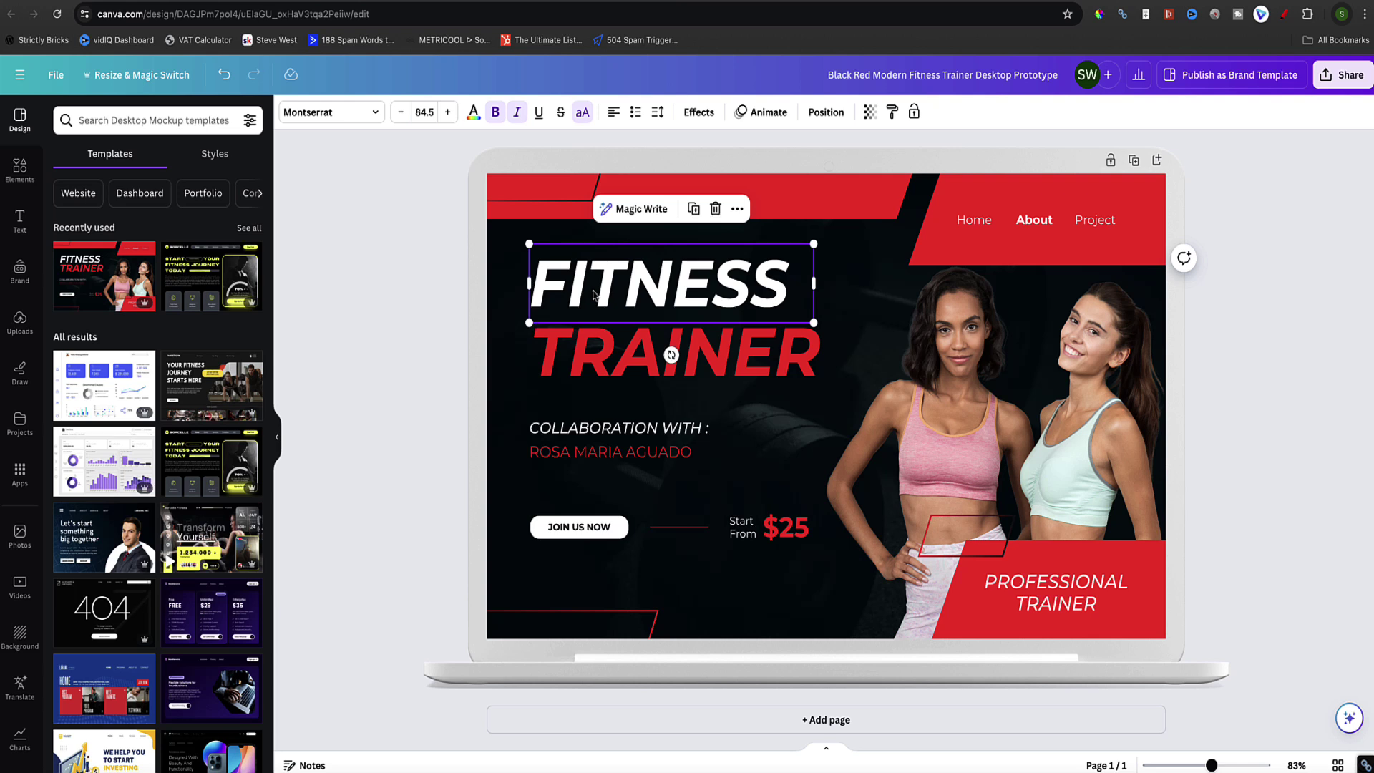
double_click(593, 295)
type("KETO DIET QUICK START GUIDE")
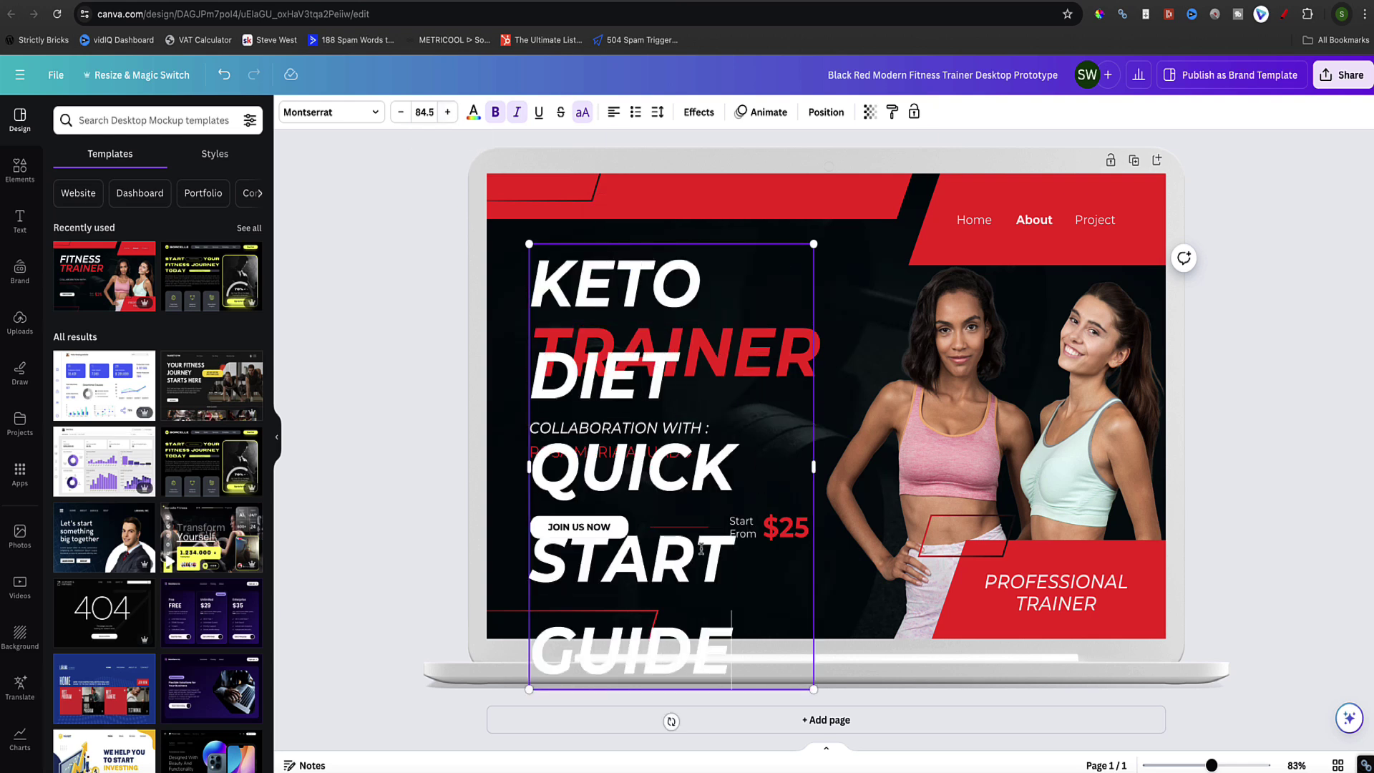
left_click_drag(809, 680, 593, 342)
left_click_drag(595, 296, 768, 307)
- Delete the red TRAINER text below the headline
left_click(618, 368)
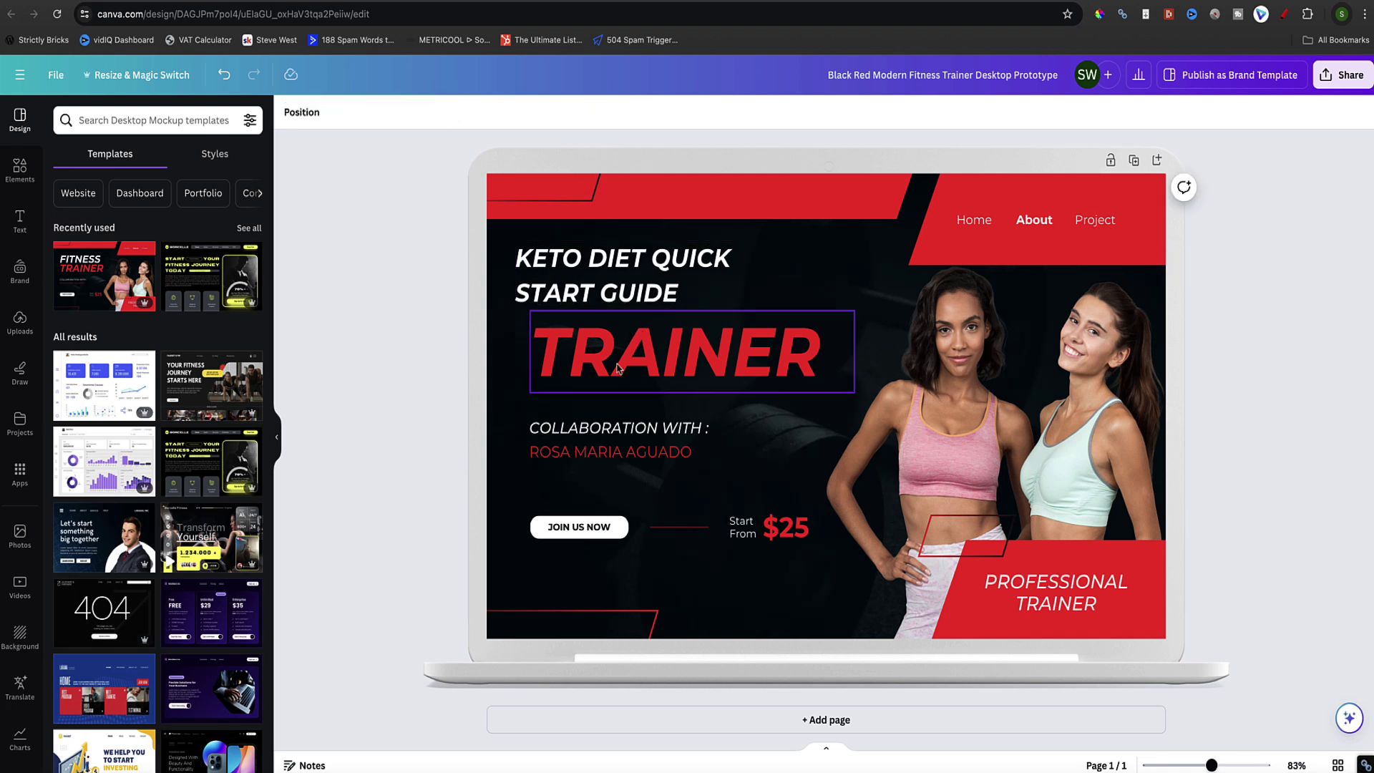
left_click(624, 356)
key("Delete")
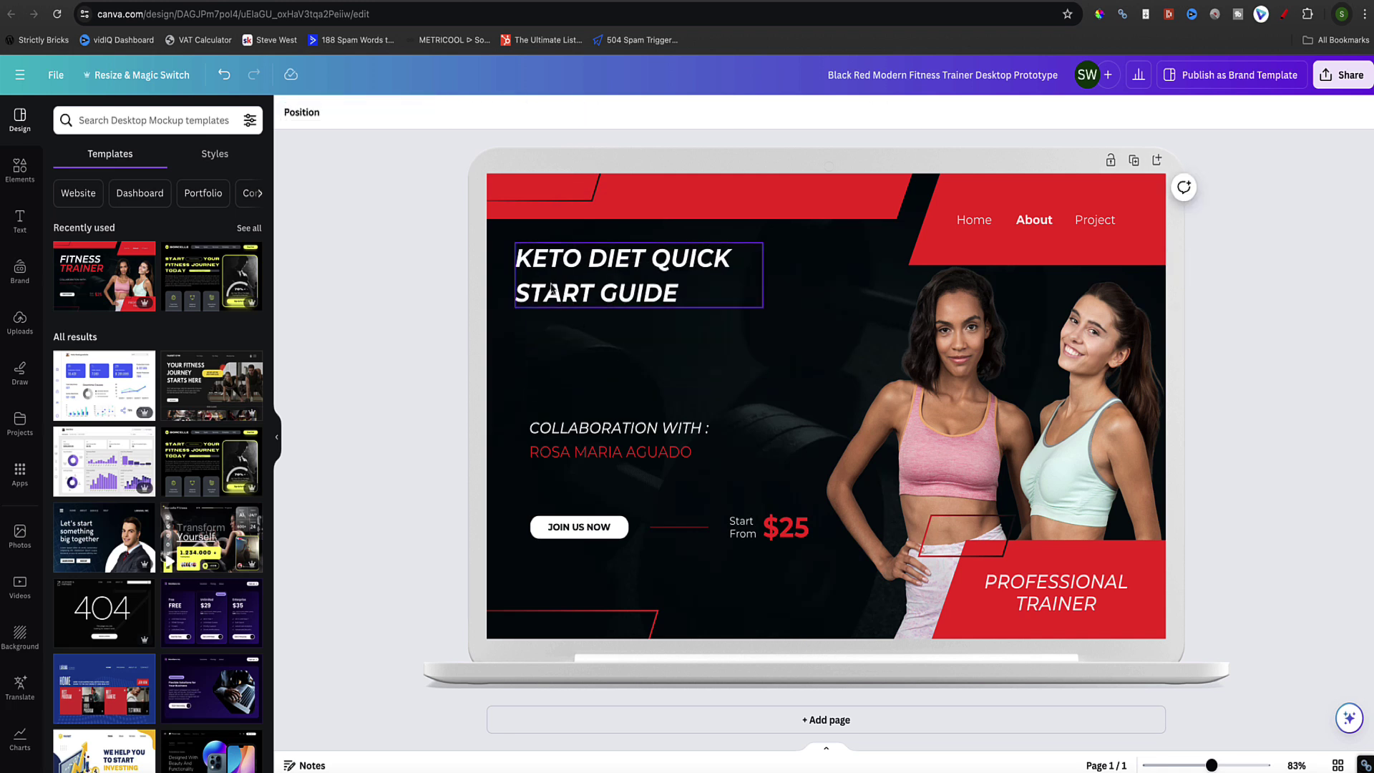
- Shift the headline slightly down and move the COLLABORATION WITH line and the collaborator's name down to just above JOIN US NOW
left_click_drag(553, 288, 551, 310)
left_click_drag(608, 451, 609, 494)
left_click(590, 428)
left_click_drag(589, 428, 590, 465)
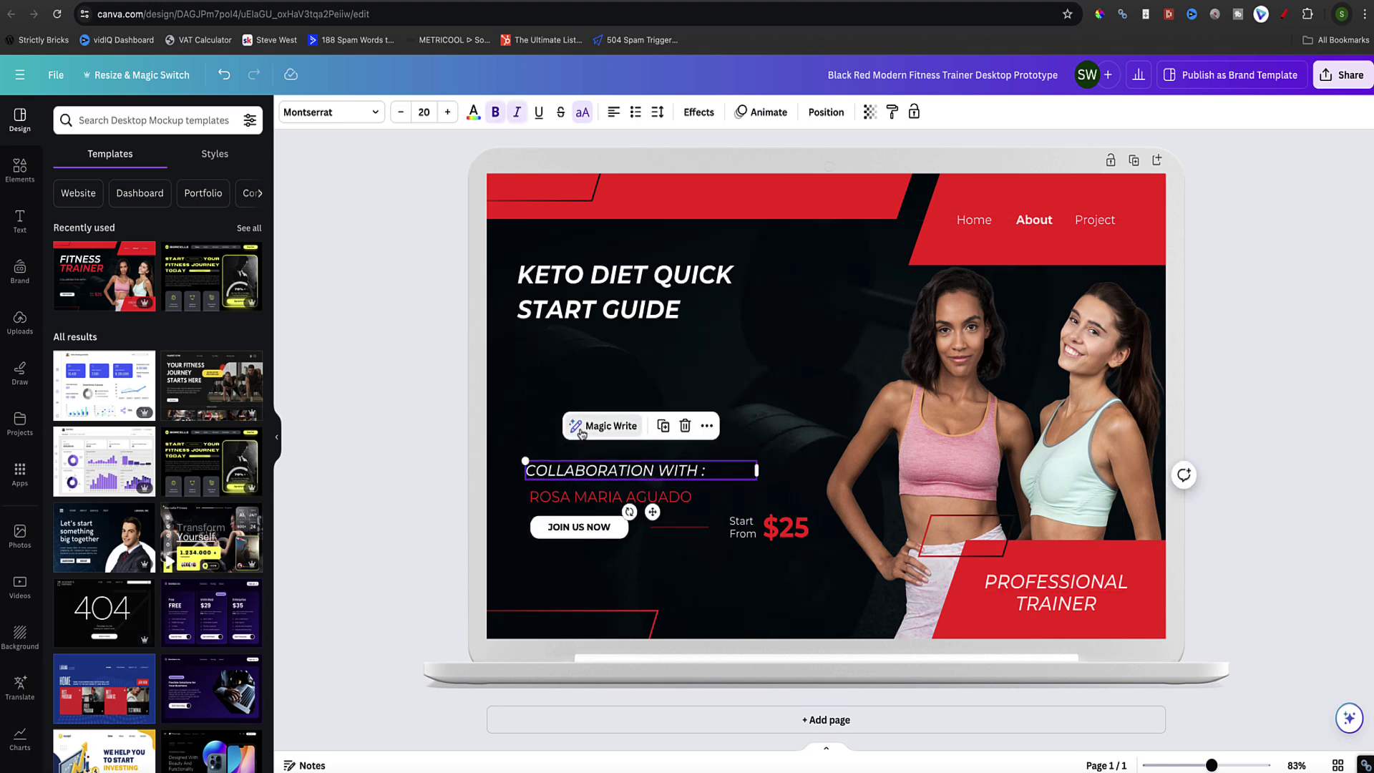
left_click(594, 454)
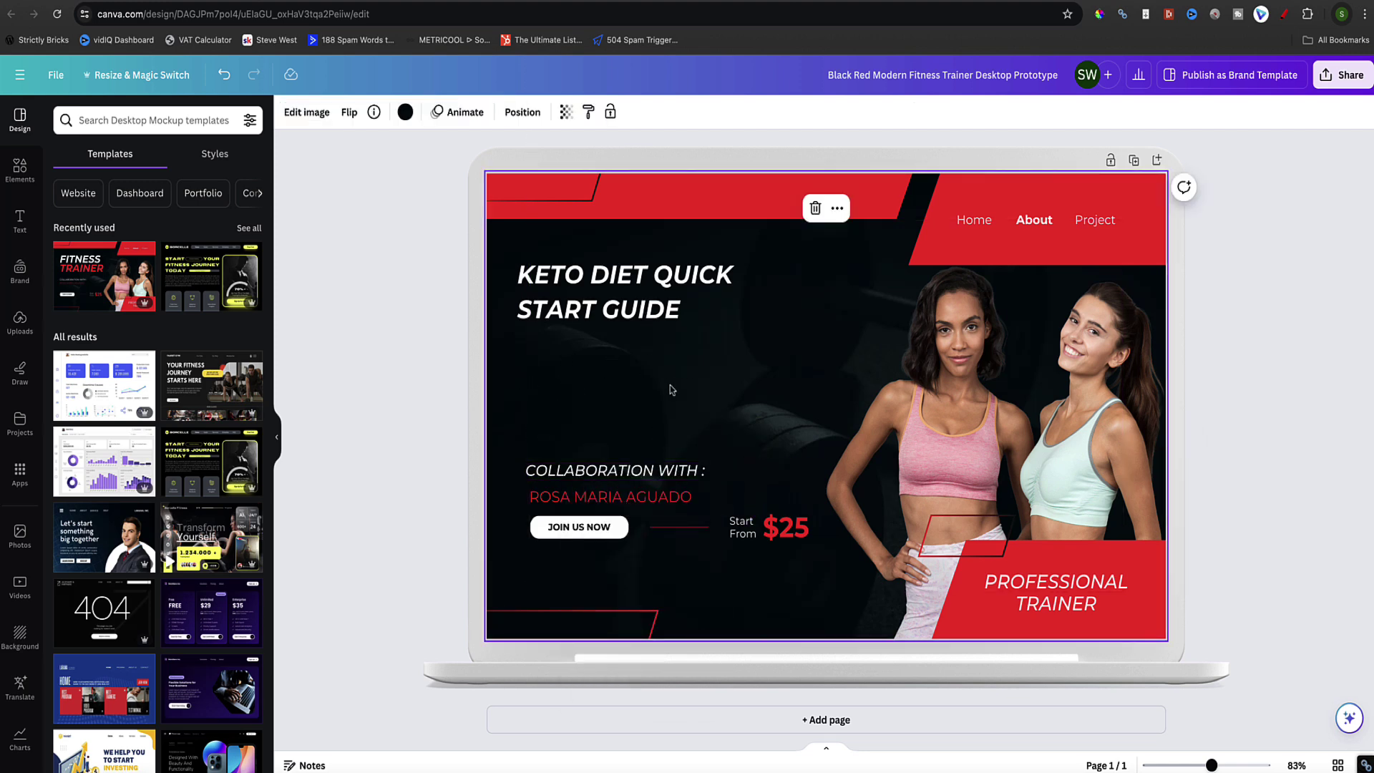
- Add the Introduction to Keto Diet book image from the uploads and crop the empty space off both its sides
left_click(15, 322)
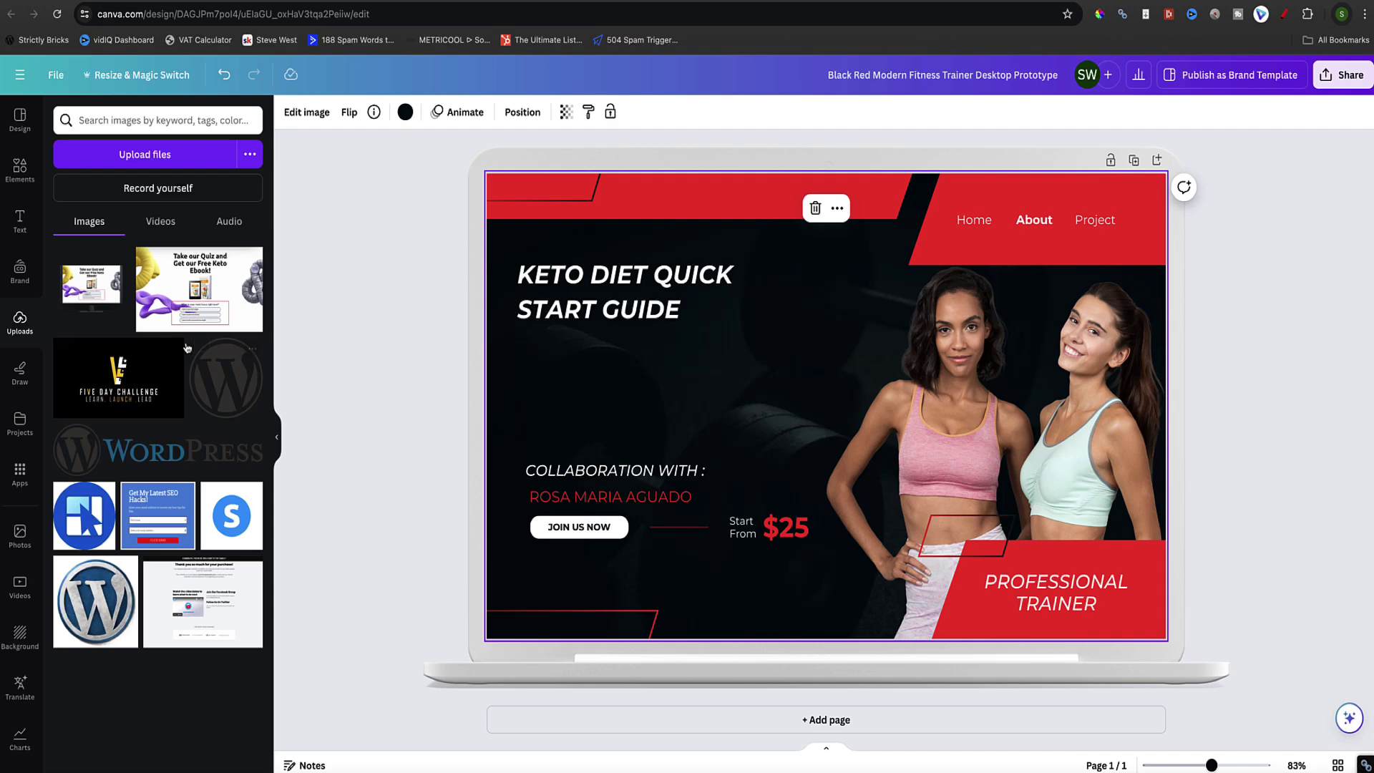
scroll(201, 348, "down", 10)
scroll(201, 348, "down", 15)
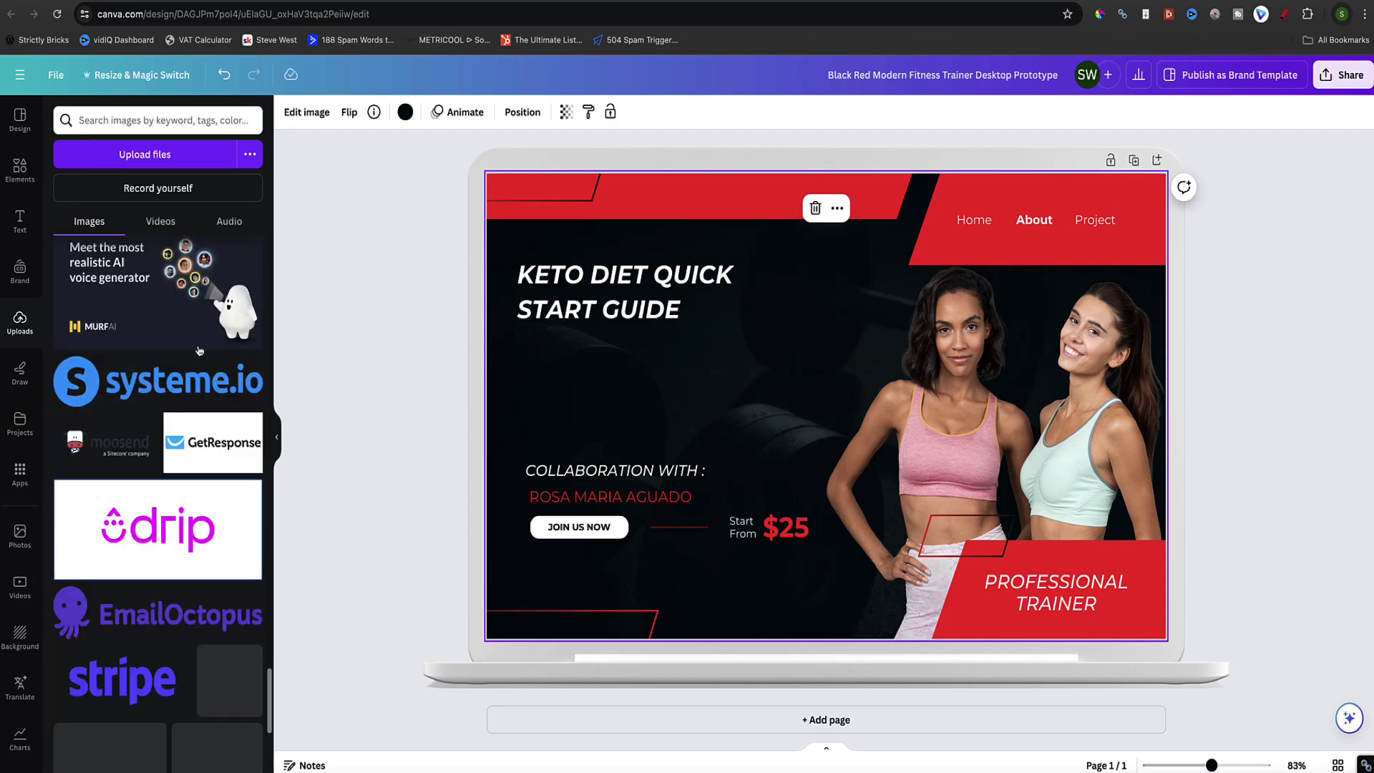
scroll(201, 350, "up", 20)
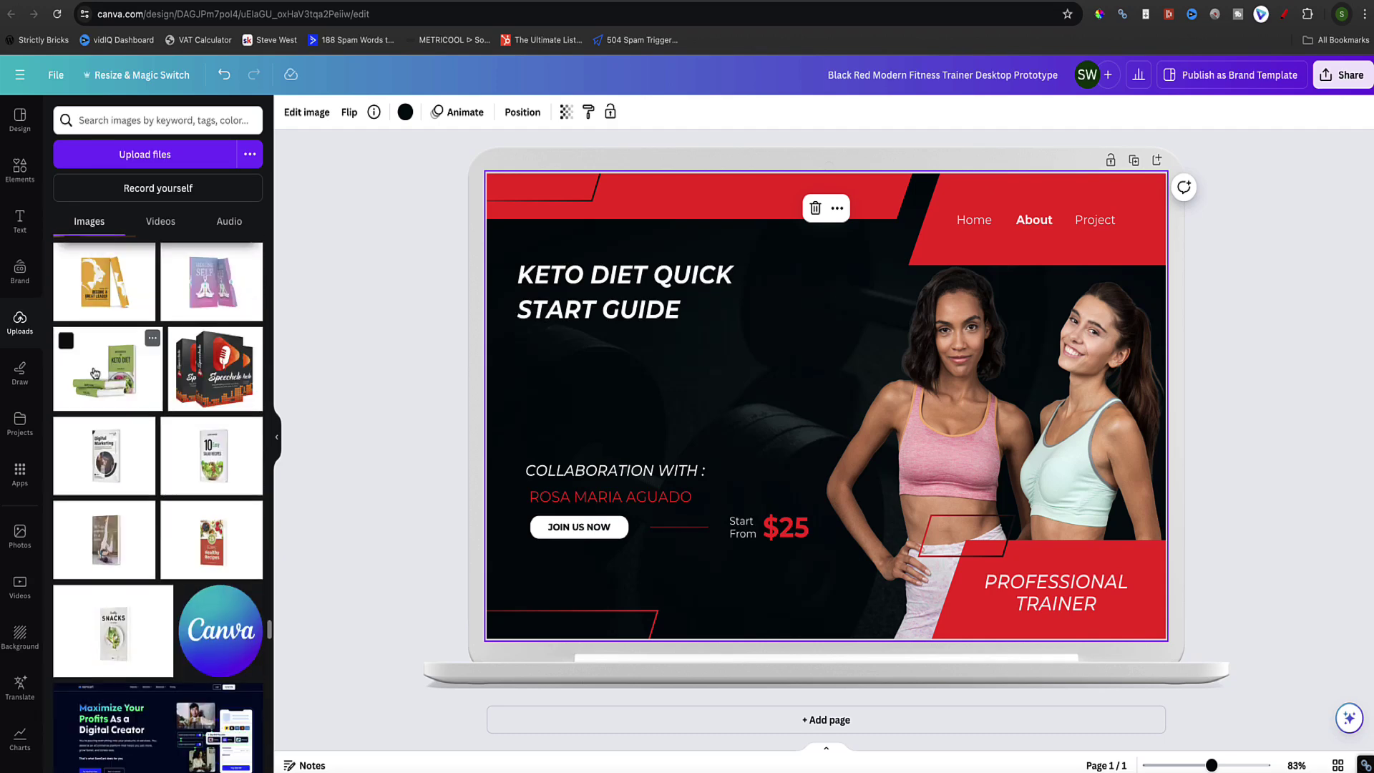
left_click(107, 369)
left_click_drag(723, 394, 679, 385)
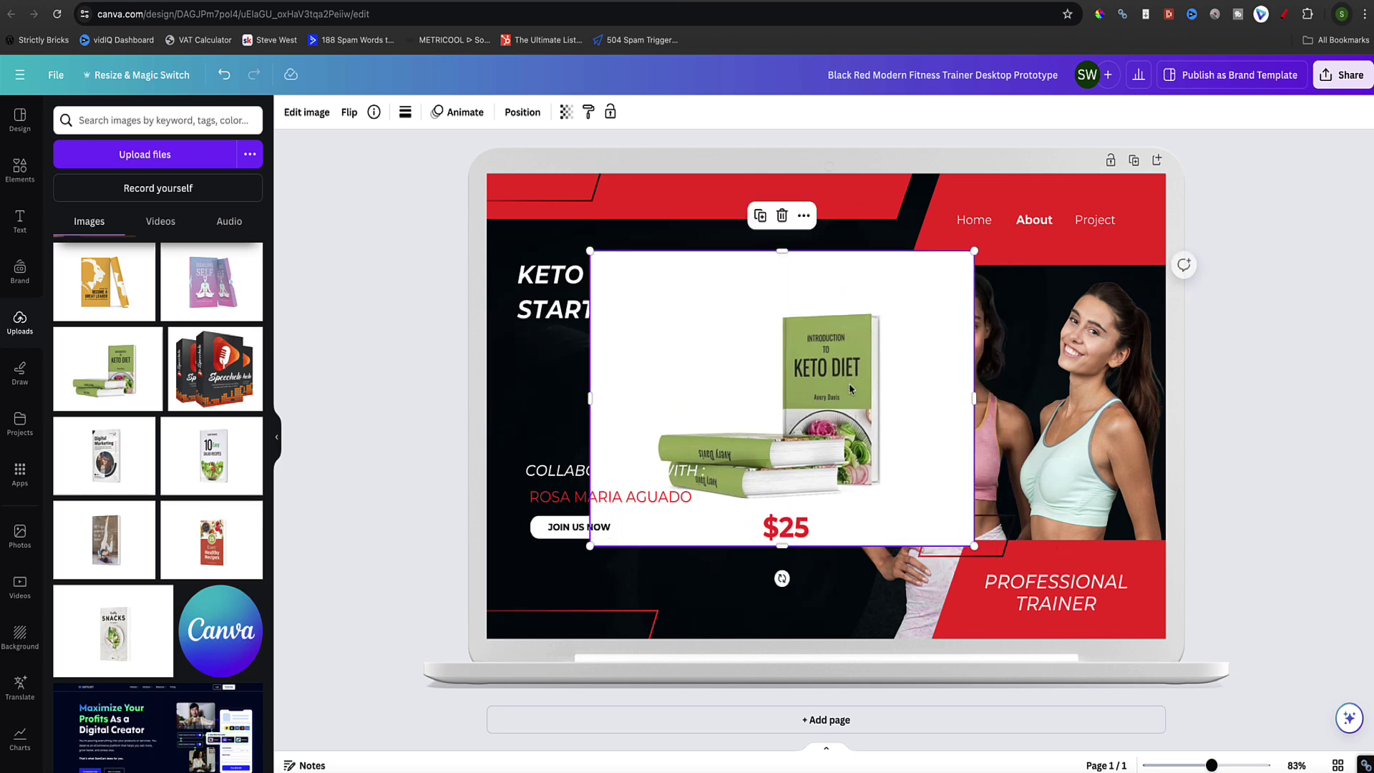
left_click_drag(972, 396, 913, 398)
left_click_drag(590, 398, 650, 397)
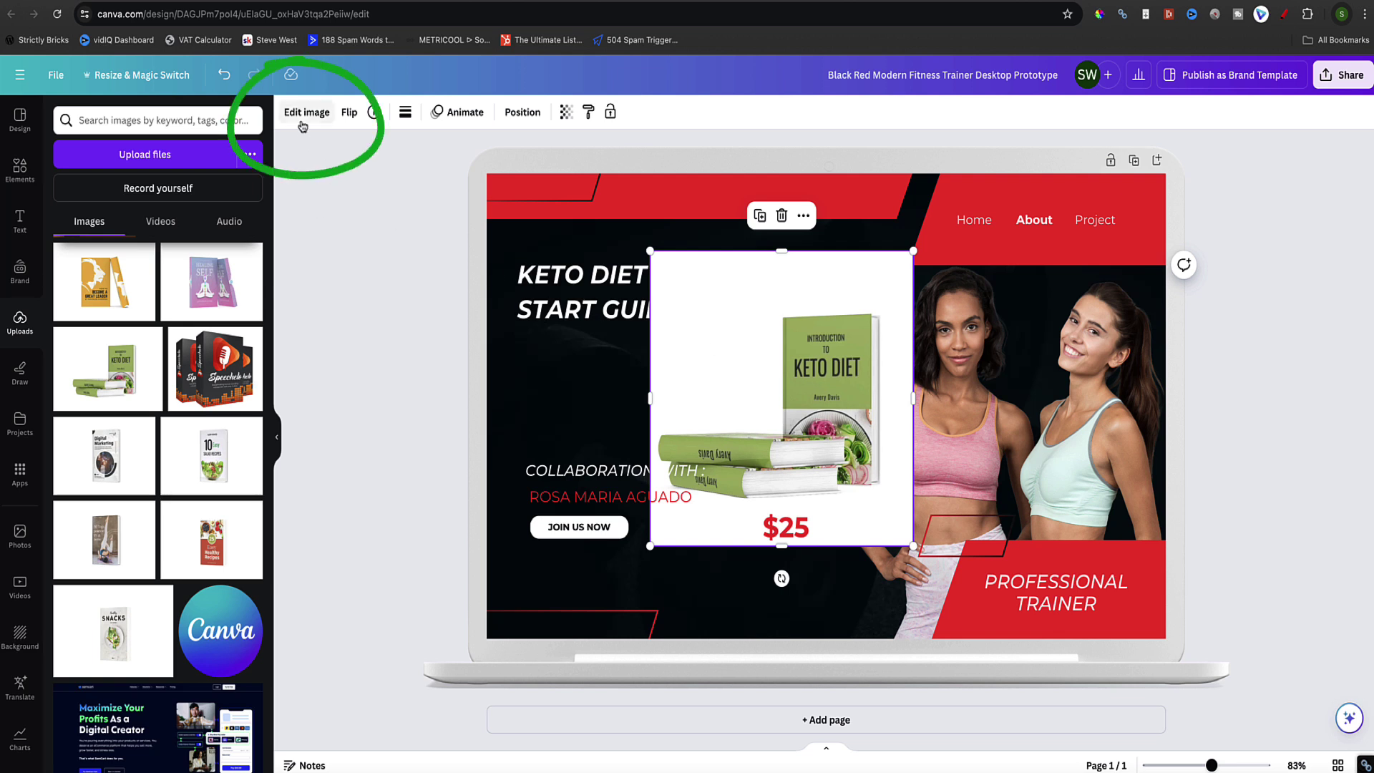
- Remove the background from the Keto Diet book image with BG Remover and move it up and to the left
left_click(306, 112)
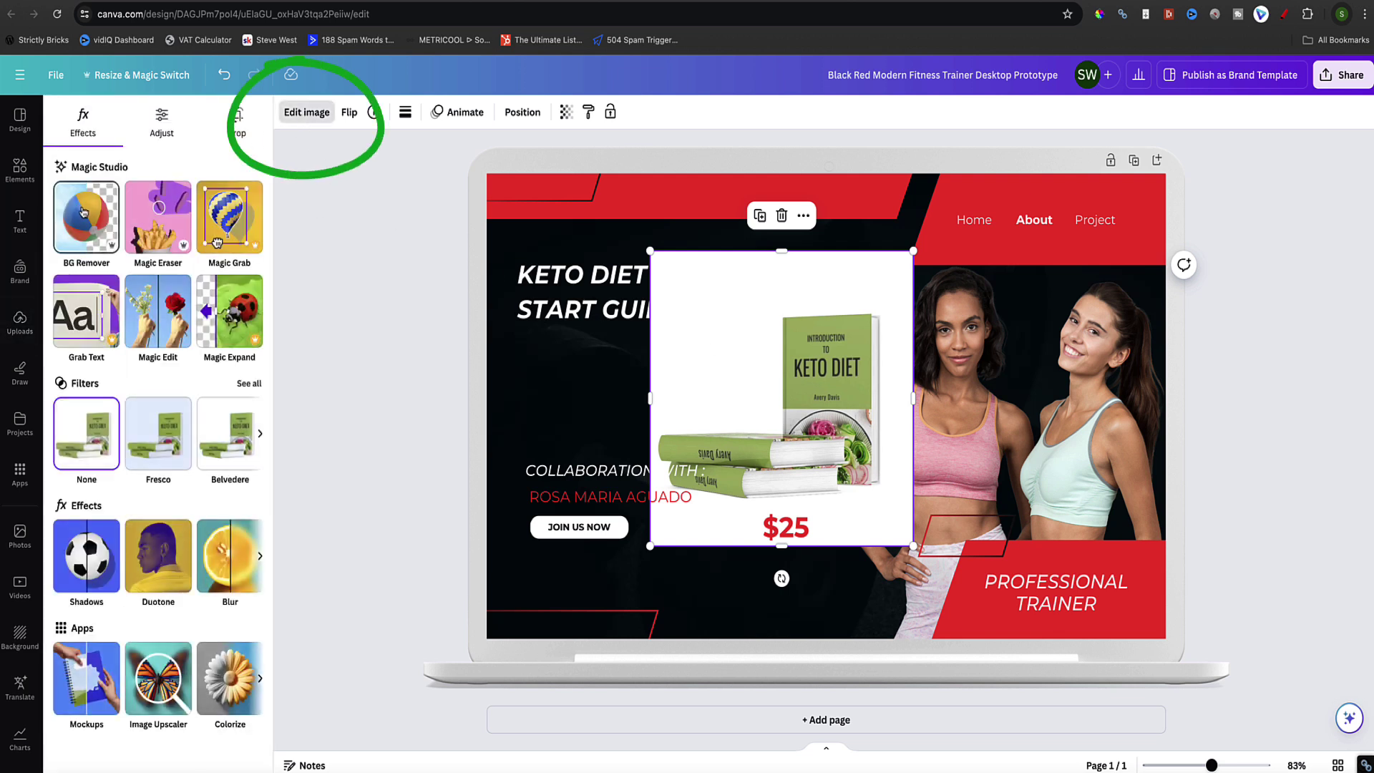
left_click(80, 221)
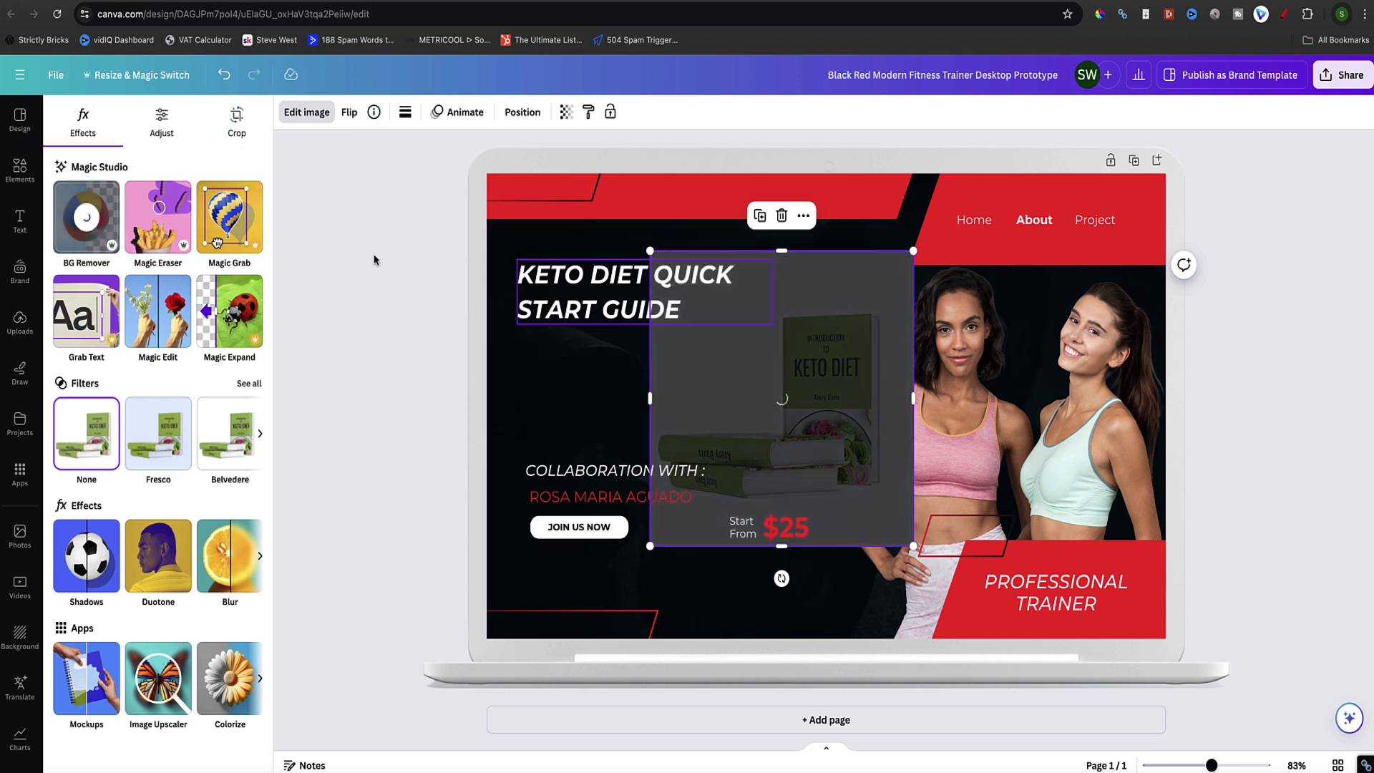
left_click_drag(812, 376, 752, 353)
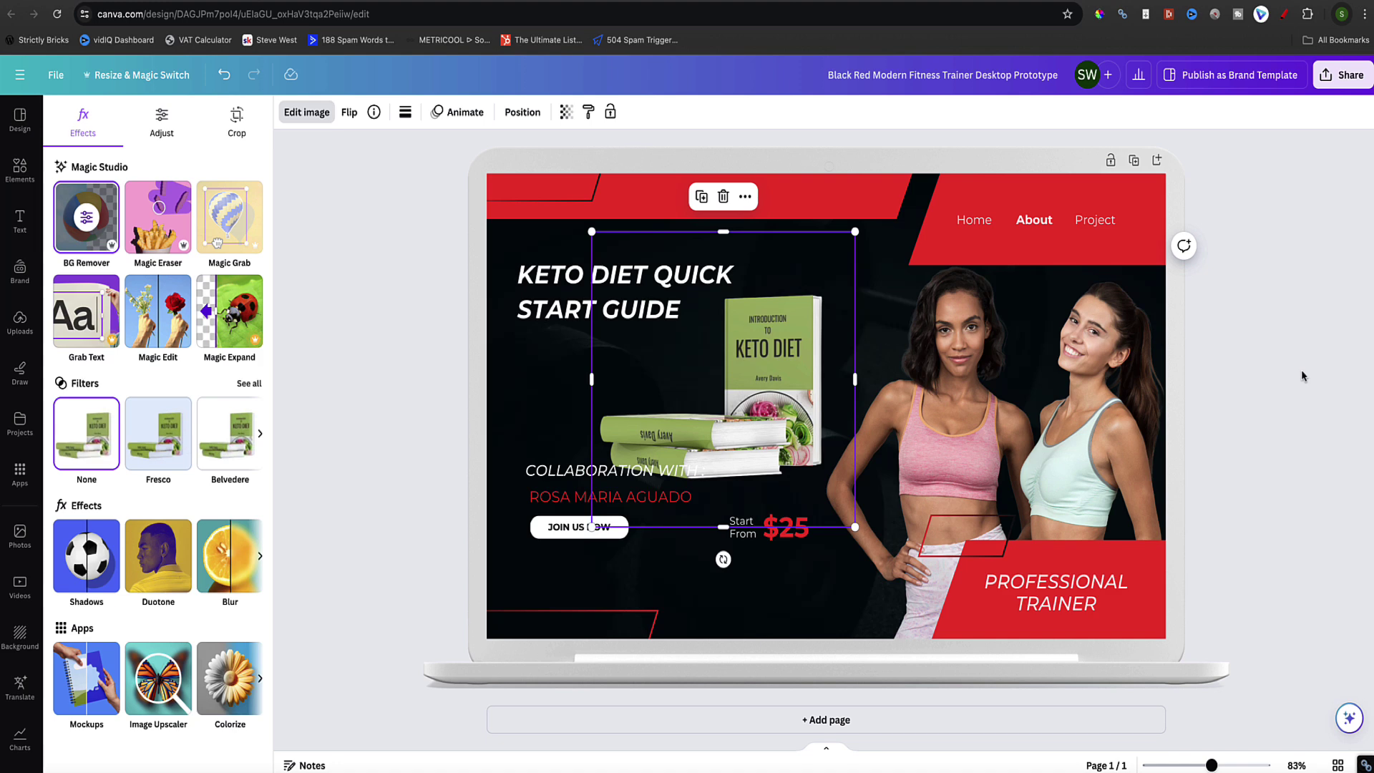
key("Escape")
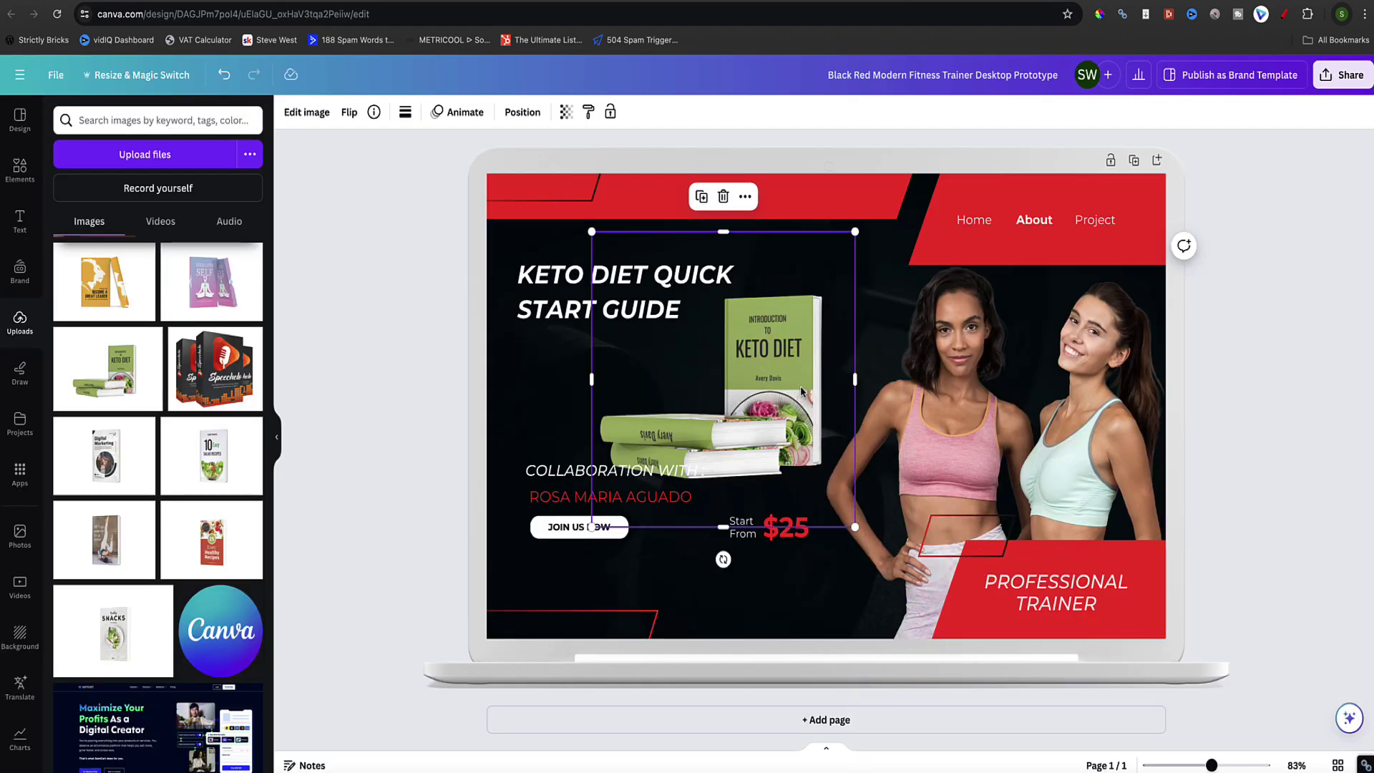
key("ctrl+z")
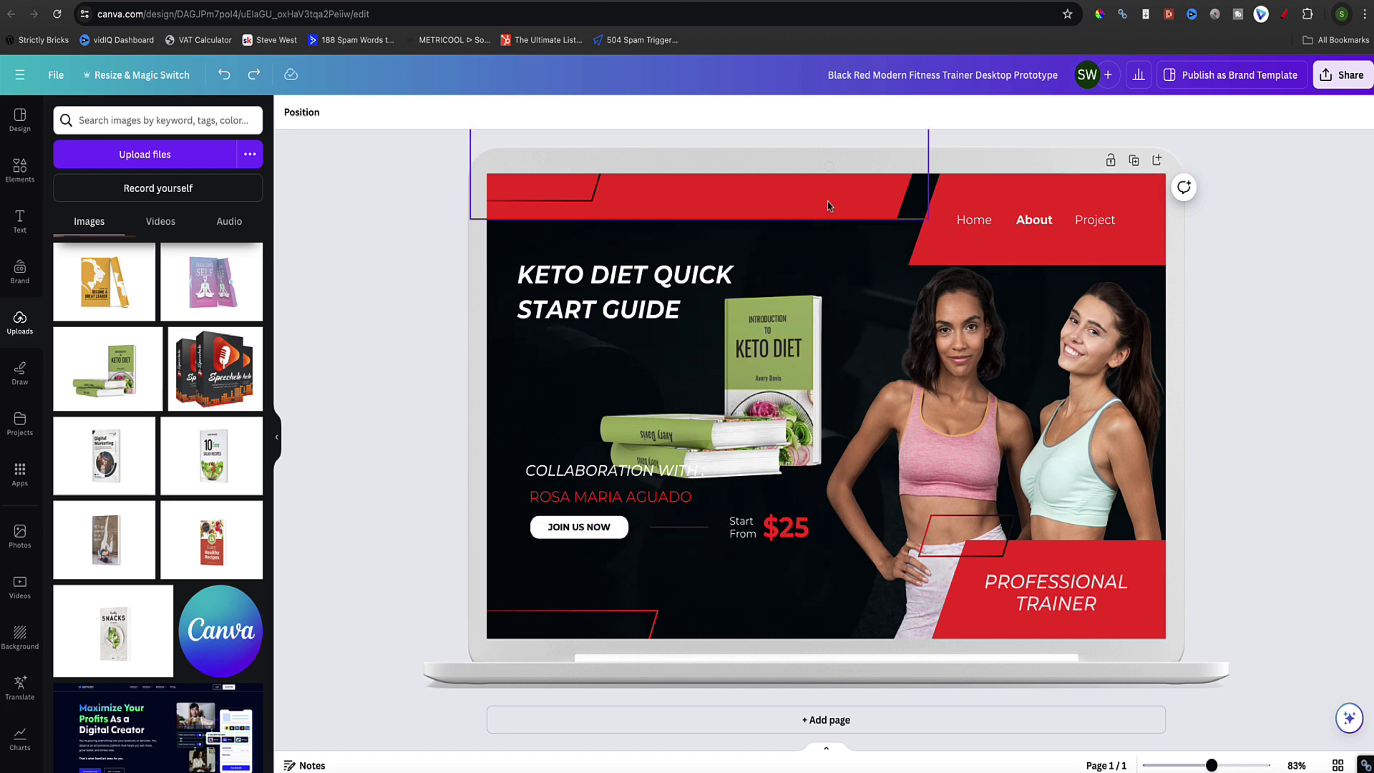
- Delete the red shape behind the navigation links along with the Home, About and Project texts
left_click(941, 250)
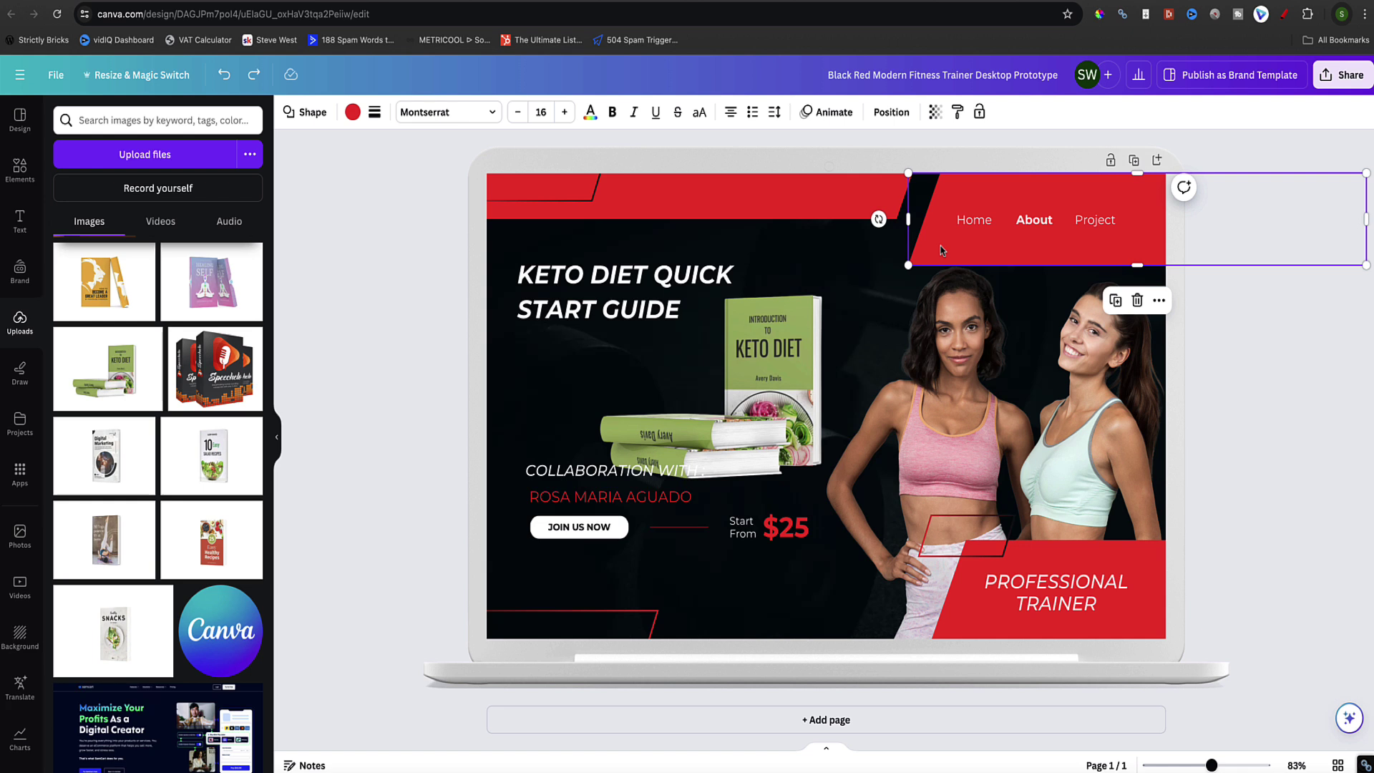
key("Delete")
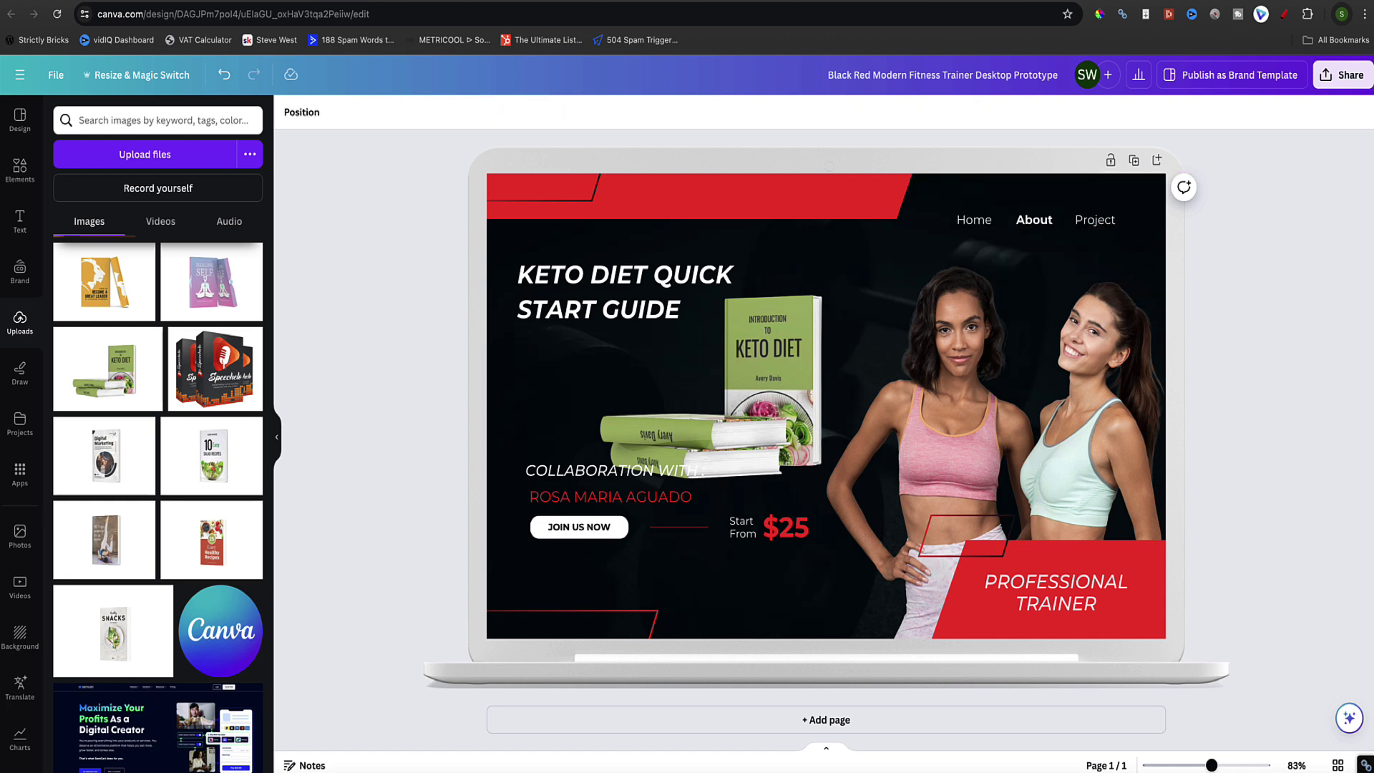
left_click(974, 220)
key("Delete")
left_click(1035, 220)
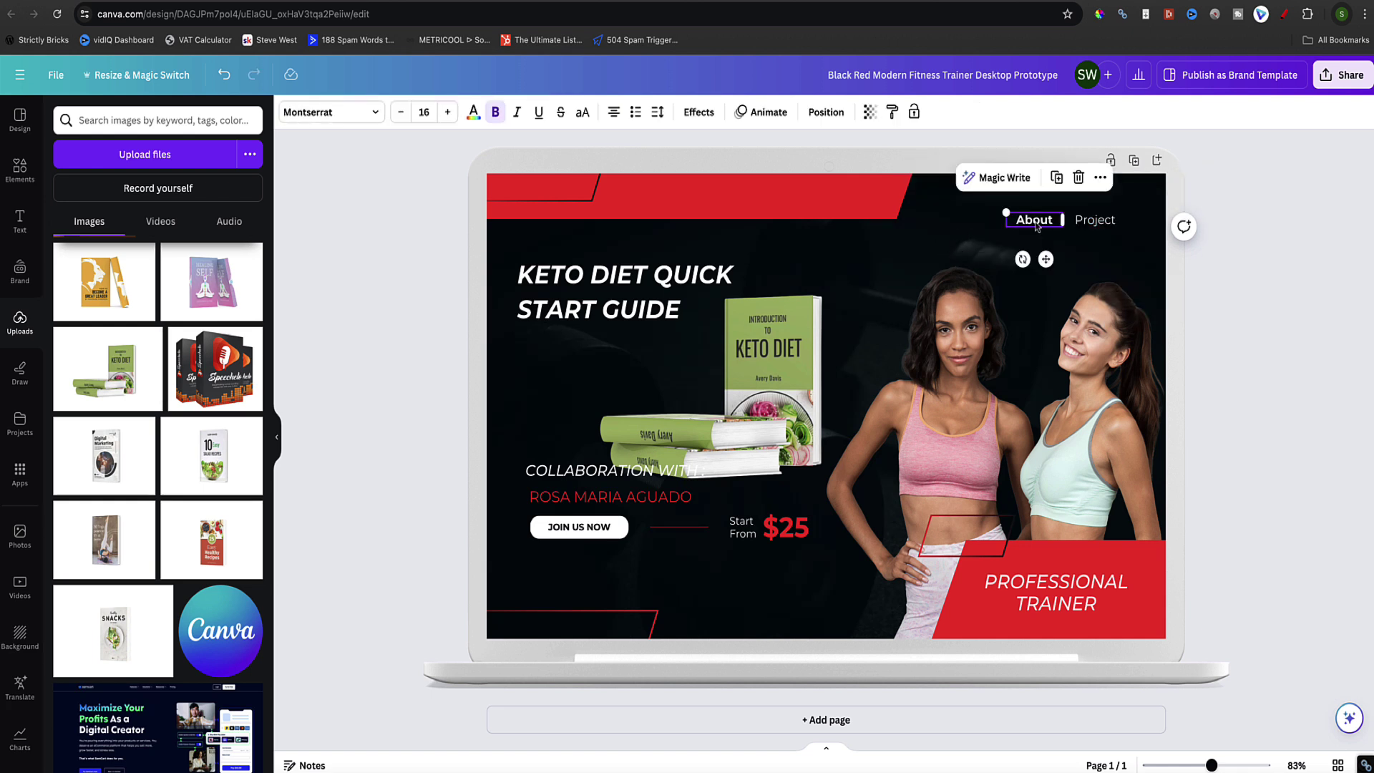
key("Delete")
- Delete the red banner across the page's upper edge and the thin outlined shape in its upper-left corner
left_click(845, 211)
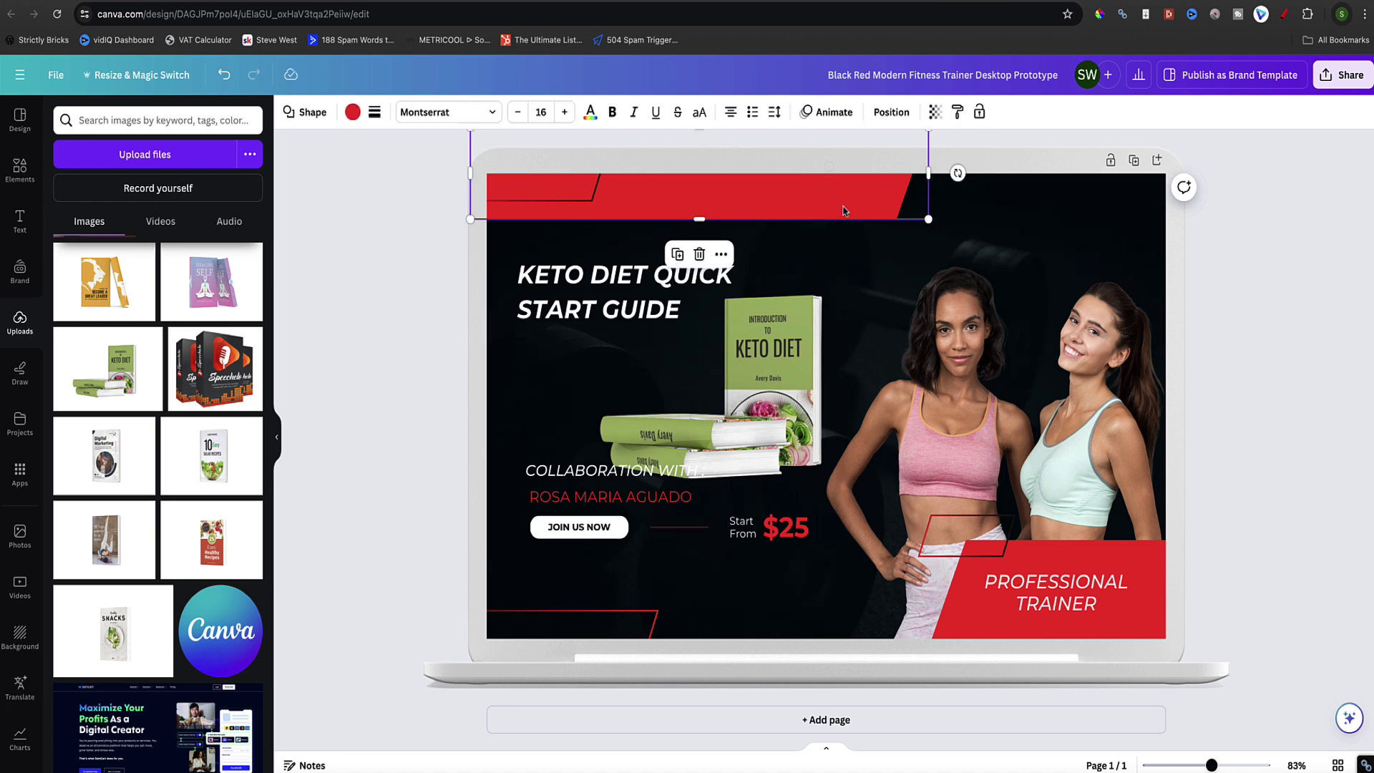
key("Delete")
left_click(566, 198)
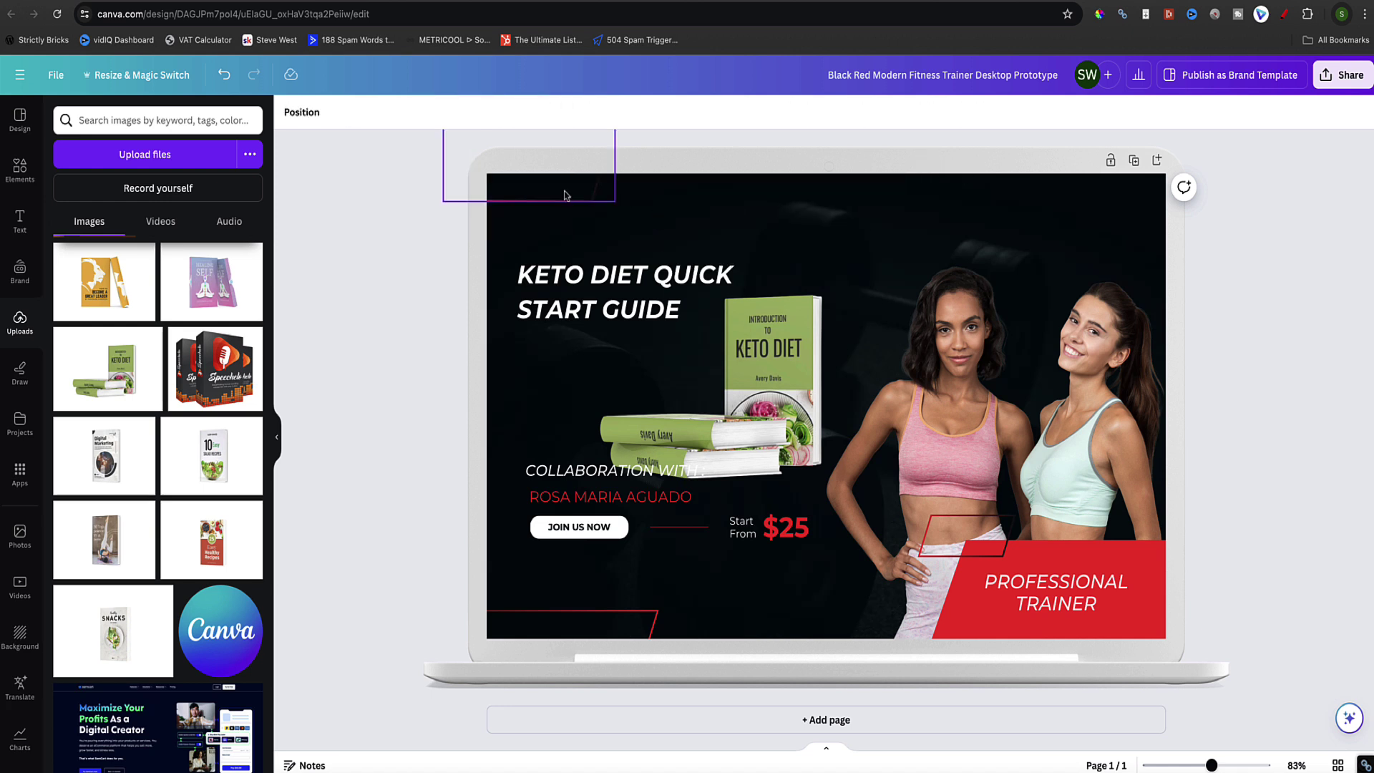
key("Delete")
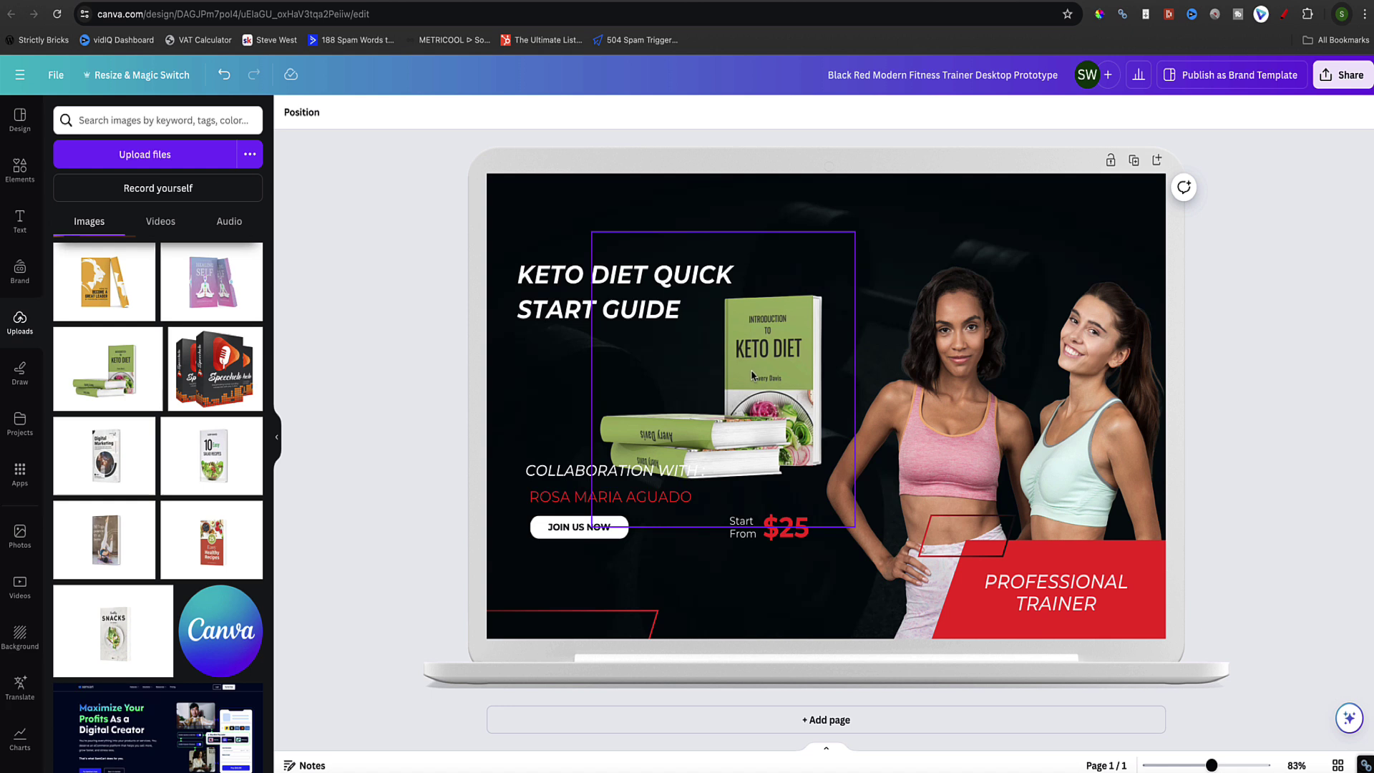
- Move the book image to the right half of the design and the photo of the two women to the left half
left_click_drag(752, 375, 1025, 336)
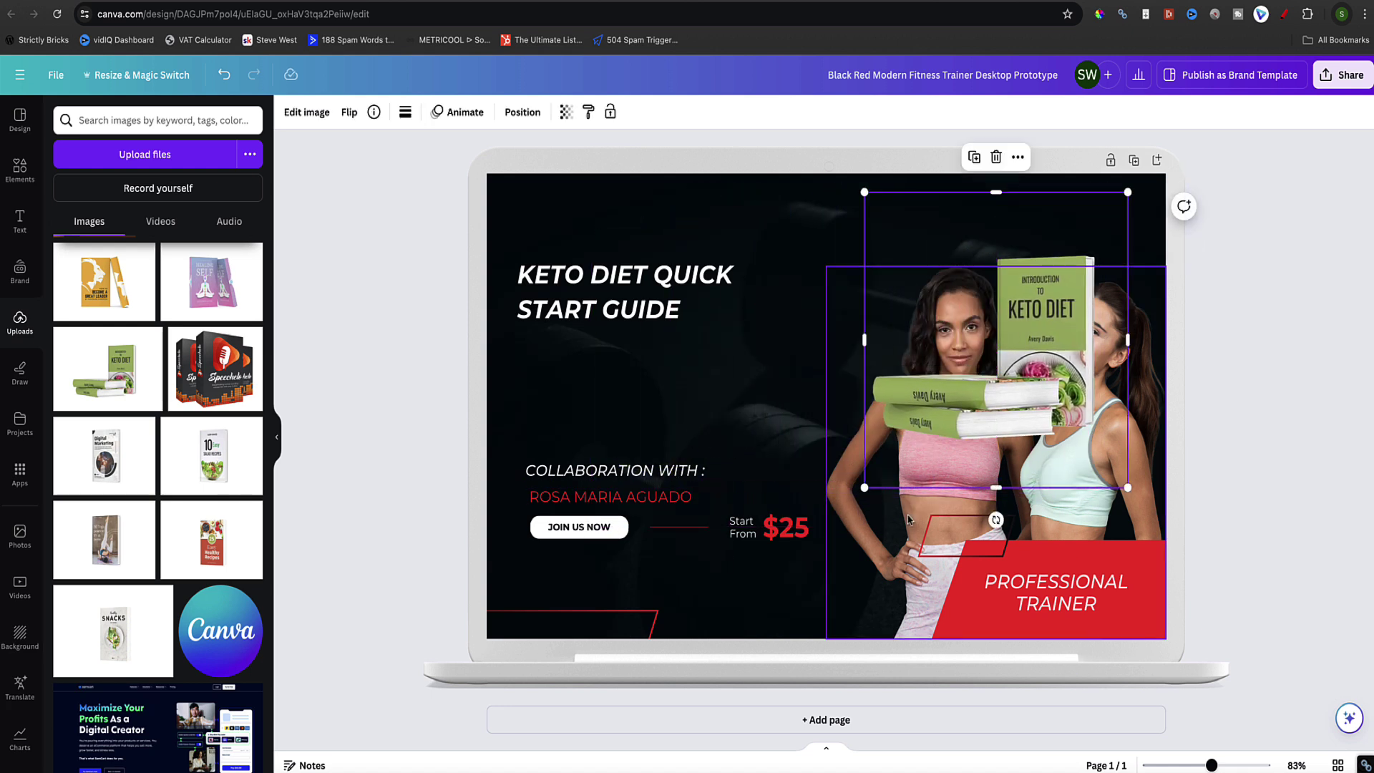
left_click_drag(907, 520, 590, 501)
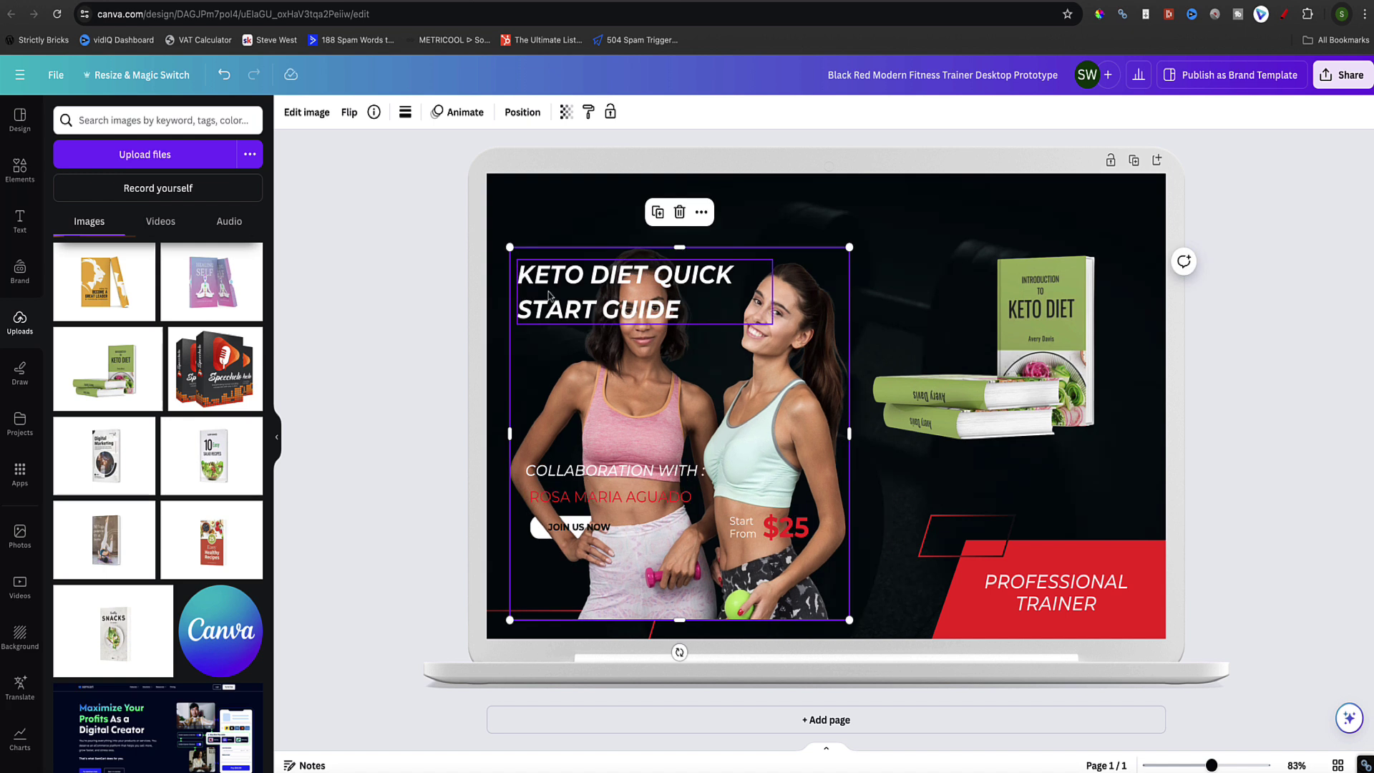
- Place the headline above the books on the right half and the COLLABORATION WITH line and collaborator's name beneath them
left_click_drag(549, 295, 798, 250)
left_click_drag(993, 517, 1012, 573)
left_click_drag(854, 232, 932, 218)
left_click_drag(581, 478, 928, 512)
left_click_drag(608, 497, 941, 540)
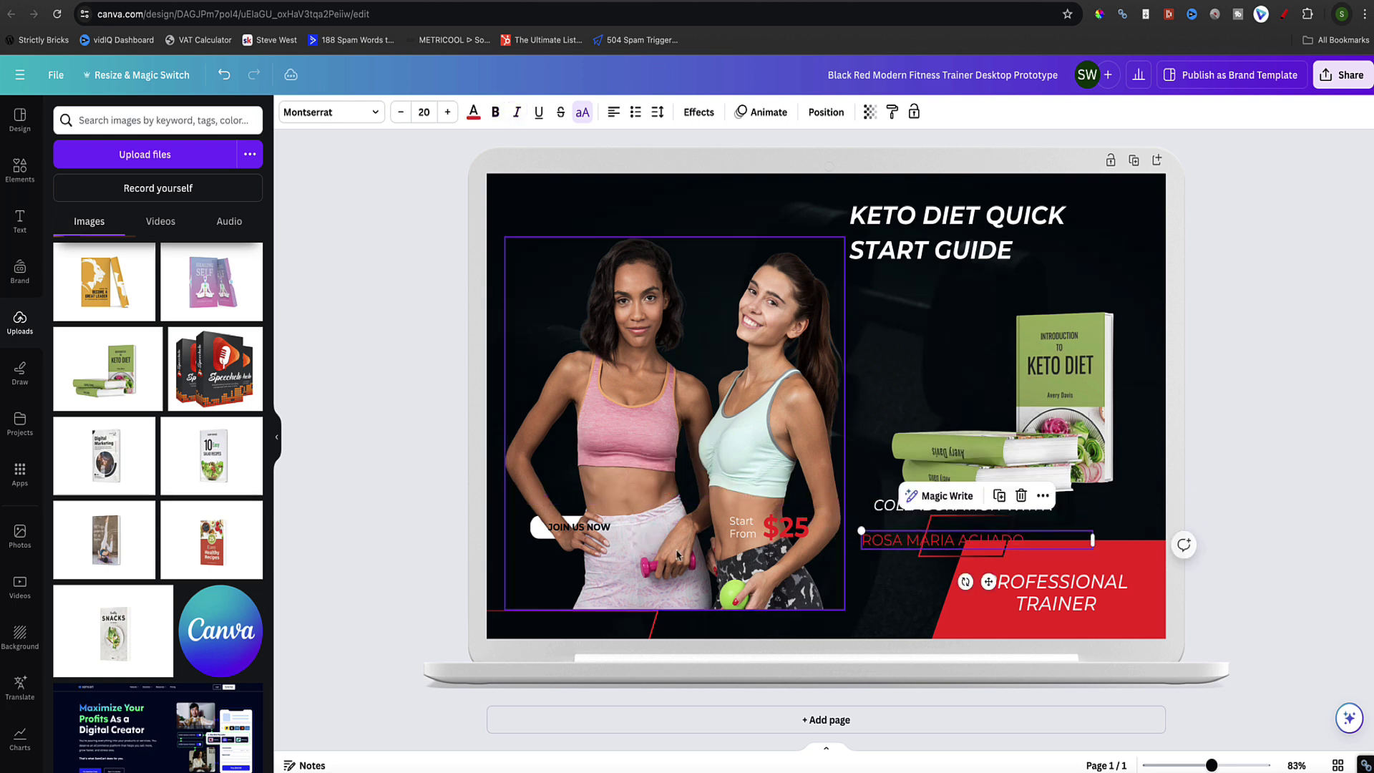
- Delete the $25 price and the Start From text over the women's photo
left_click(793, 533)
key("Delete")
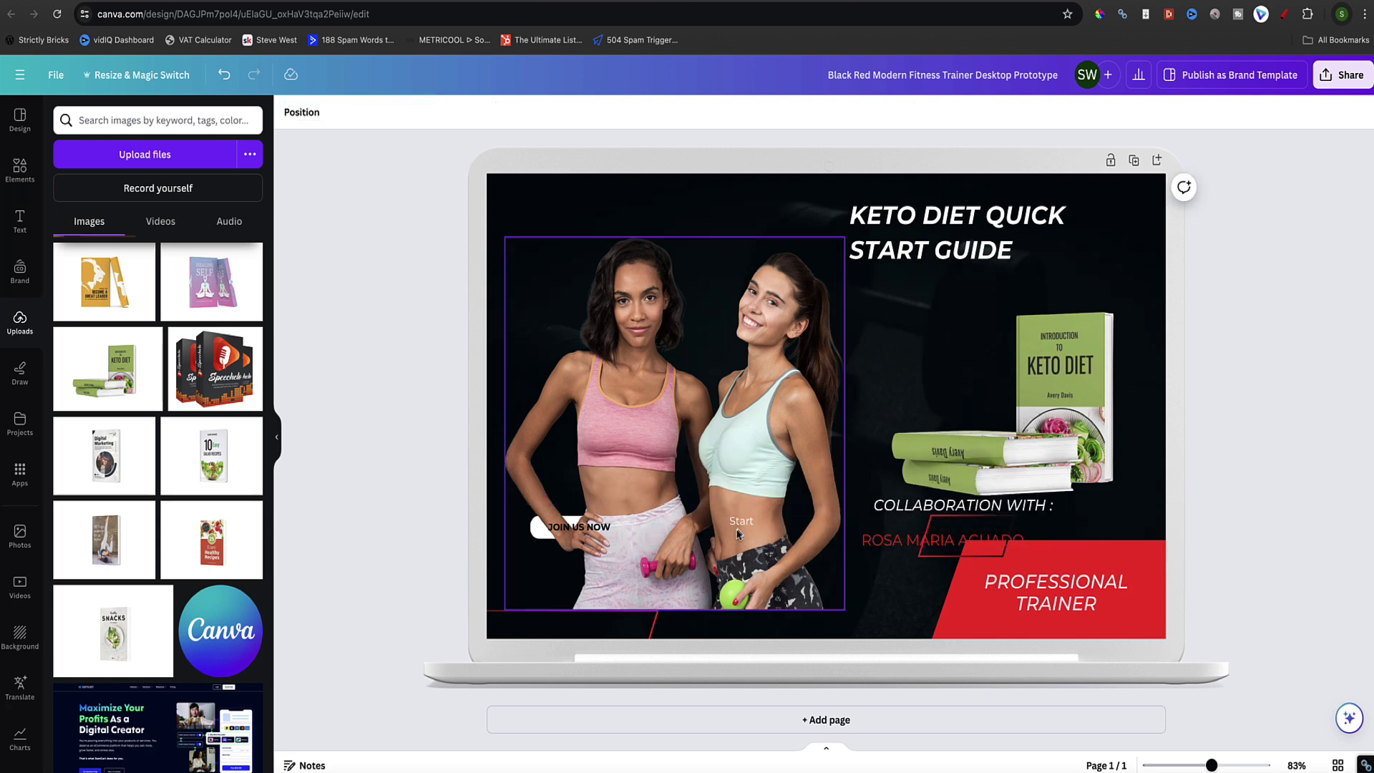
left_click(740, 523)
key("Delete")
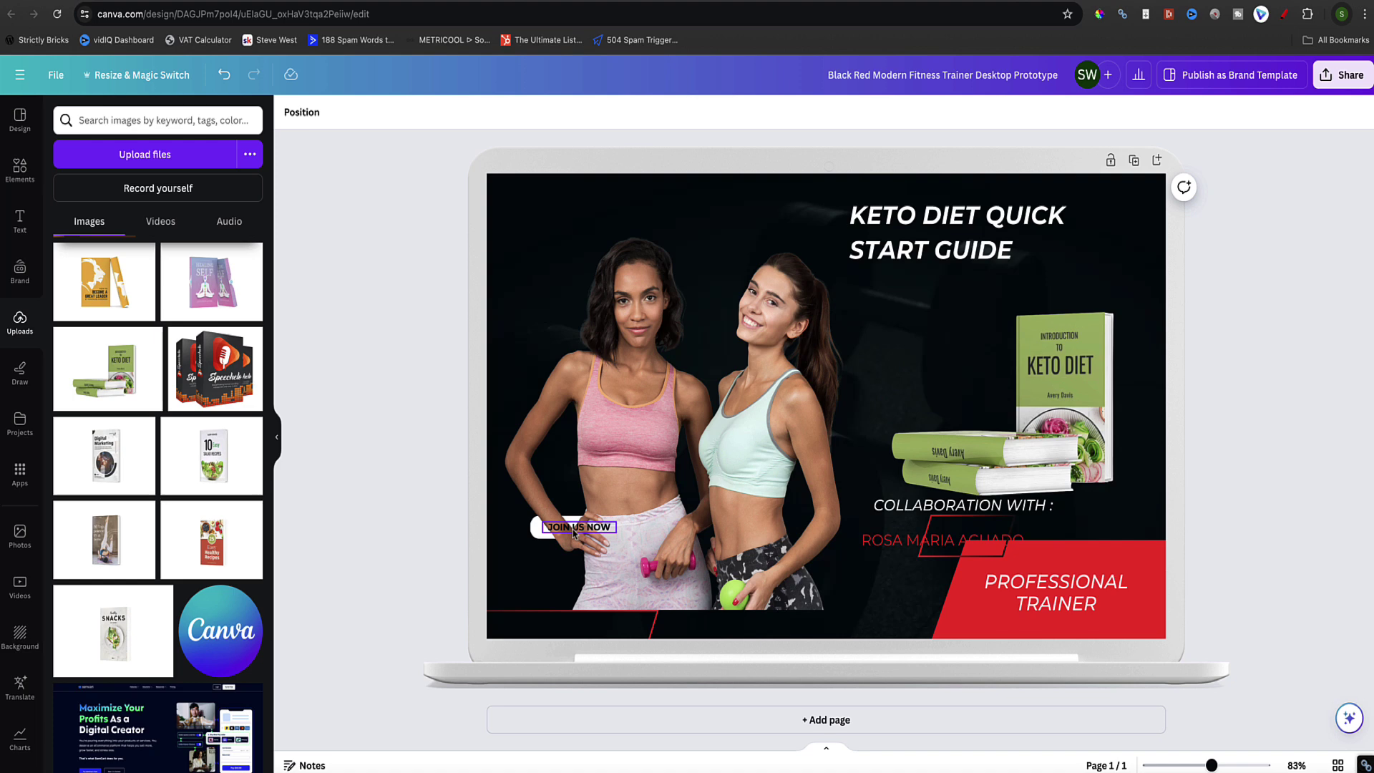
- Move the JOIN US NOW button to the lower right below the collaboration text and reposition the photo of the two women
left_click_drag(573, 533, 952, 604)
left_click(625, 491)
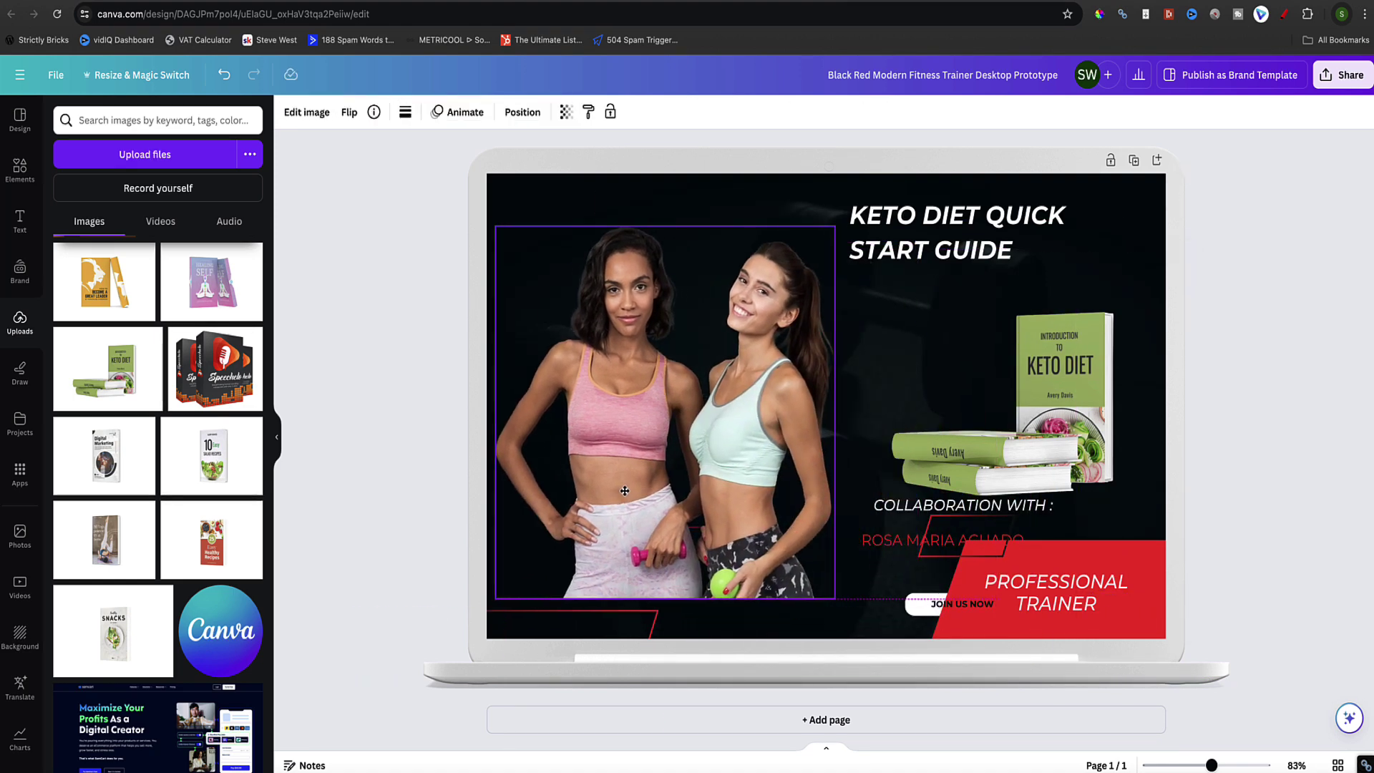
left_click_drag(625, 490, 618, 484)
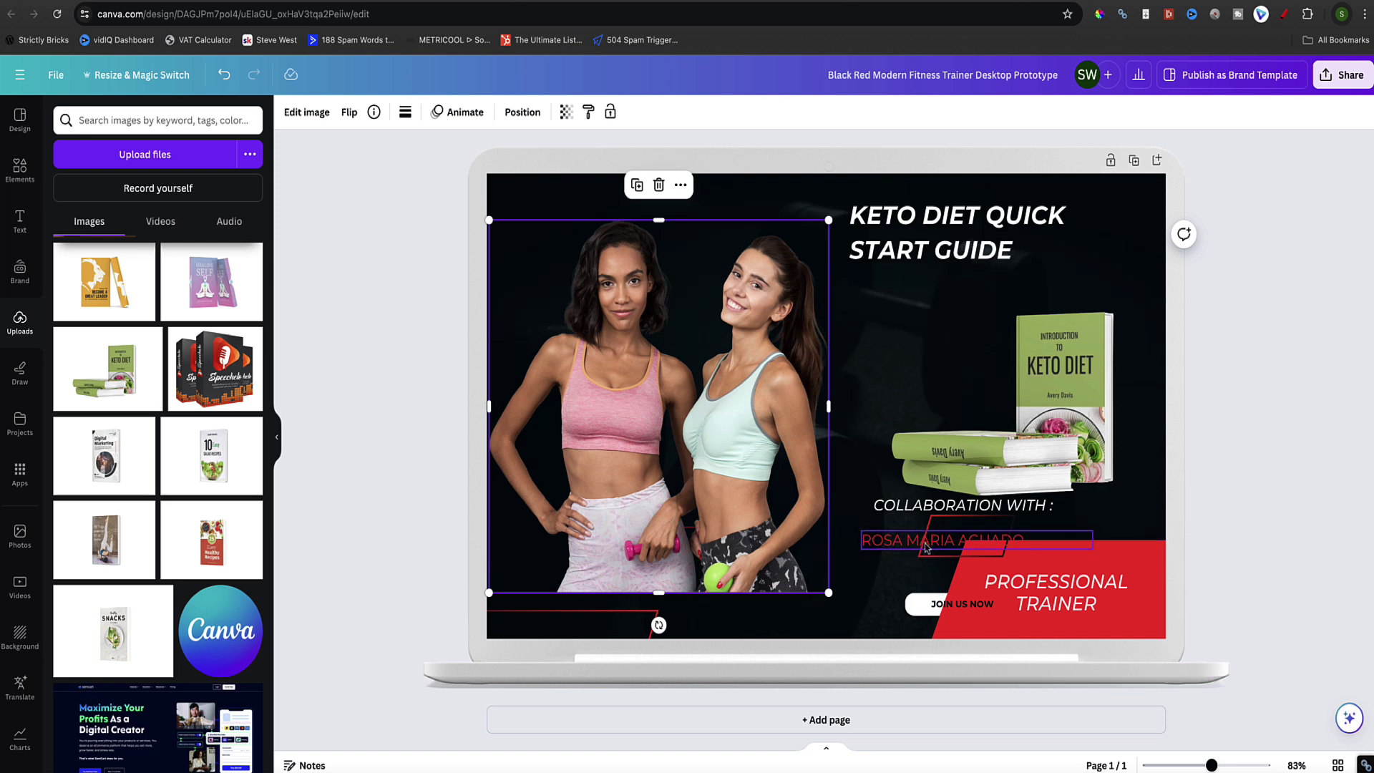
left_click_drag(926, 547, 900, 589)
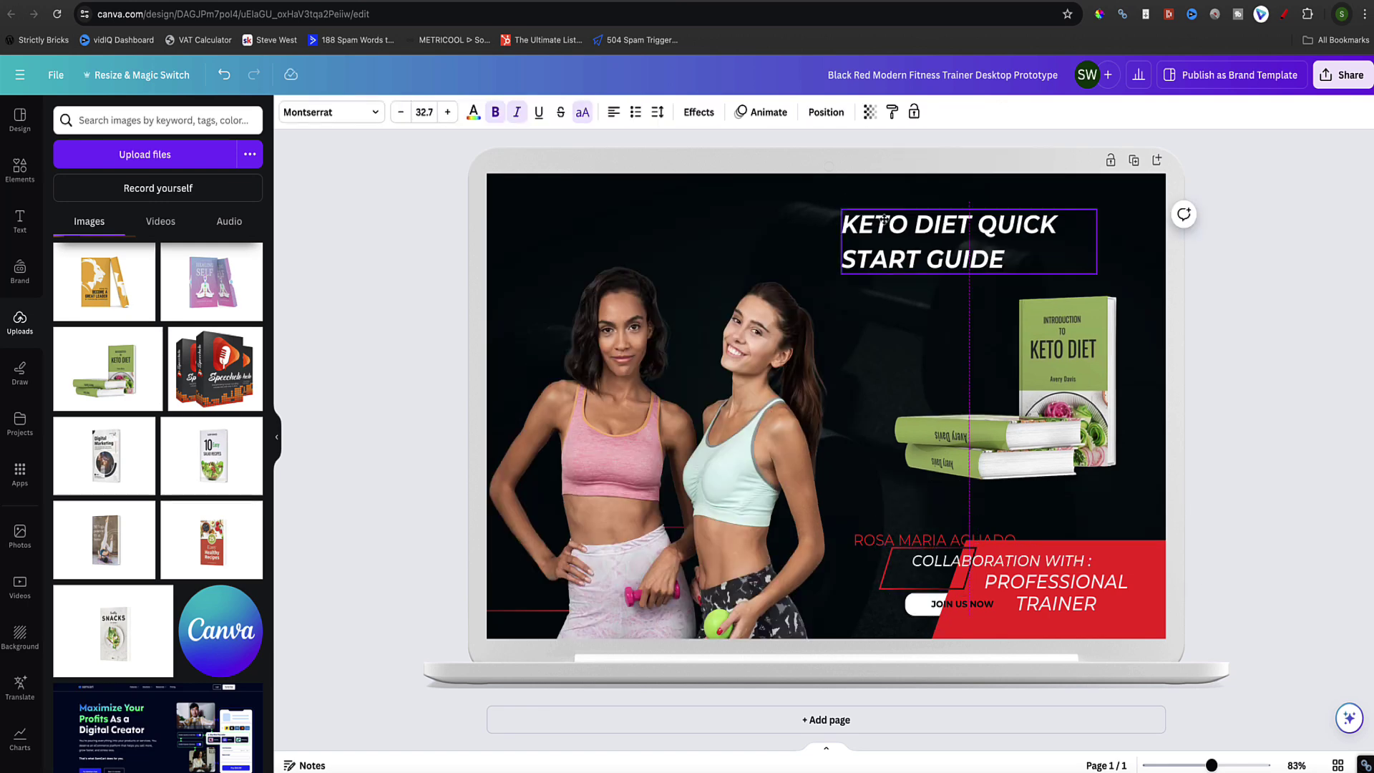
- Move the KETO DIET QUICK START GUIDE headline down and left toward the women and enlarge it to font size 36.1
left_click_drag(886, 219, 872, 242)
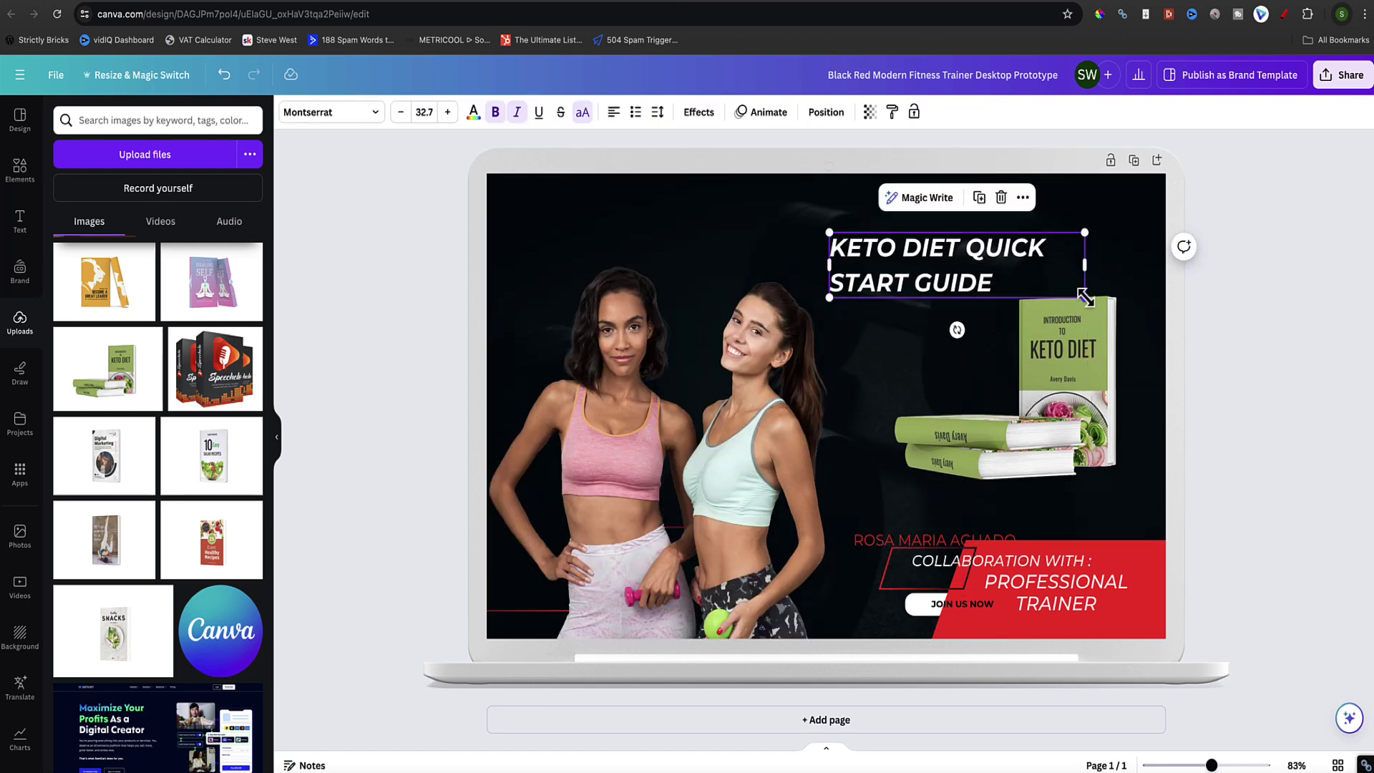
left_click_drag(1085, 297, 1110, 304)
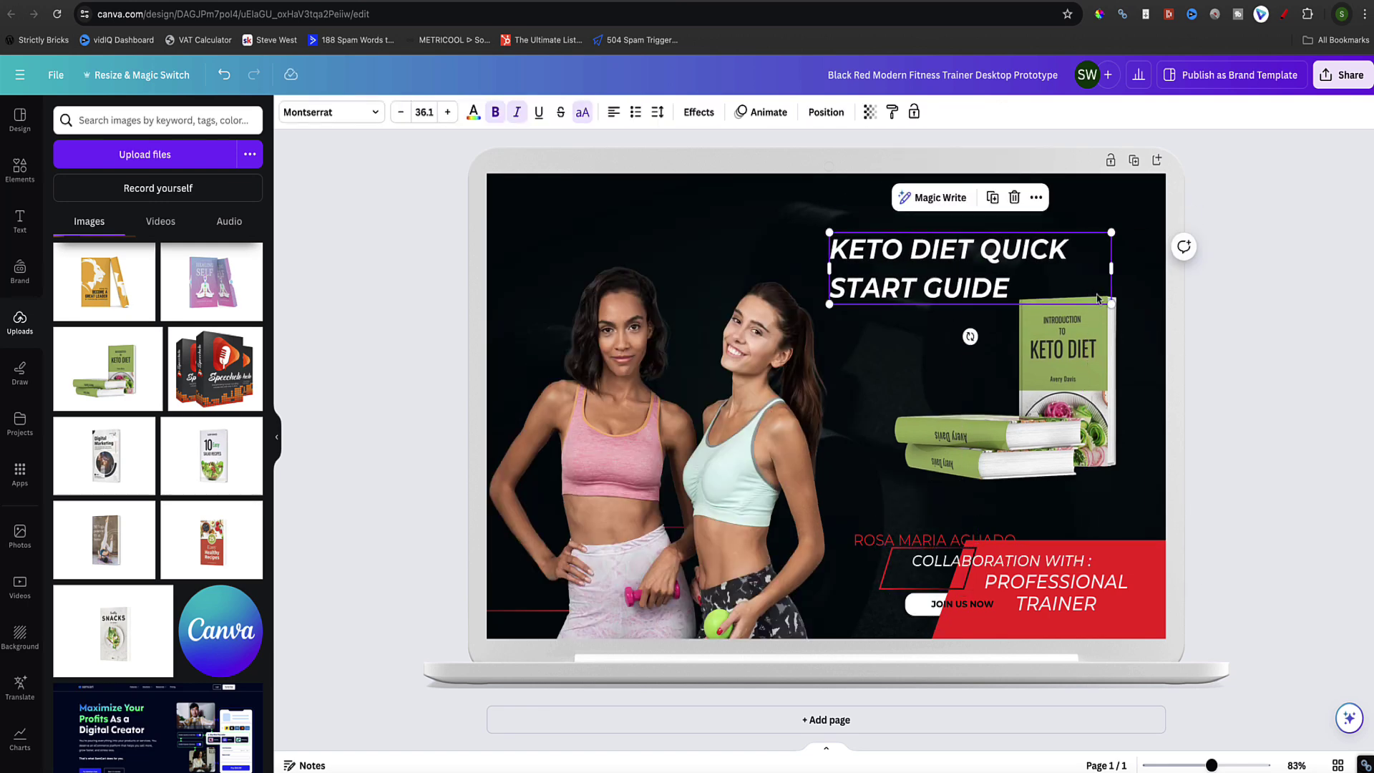
left_click(1208, 288)
- Delete the red shape behind the PROFESSIONAL TRAINER text
left_click(1150, 557)
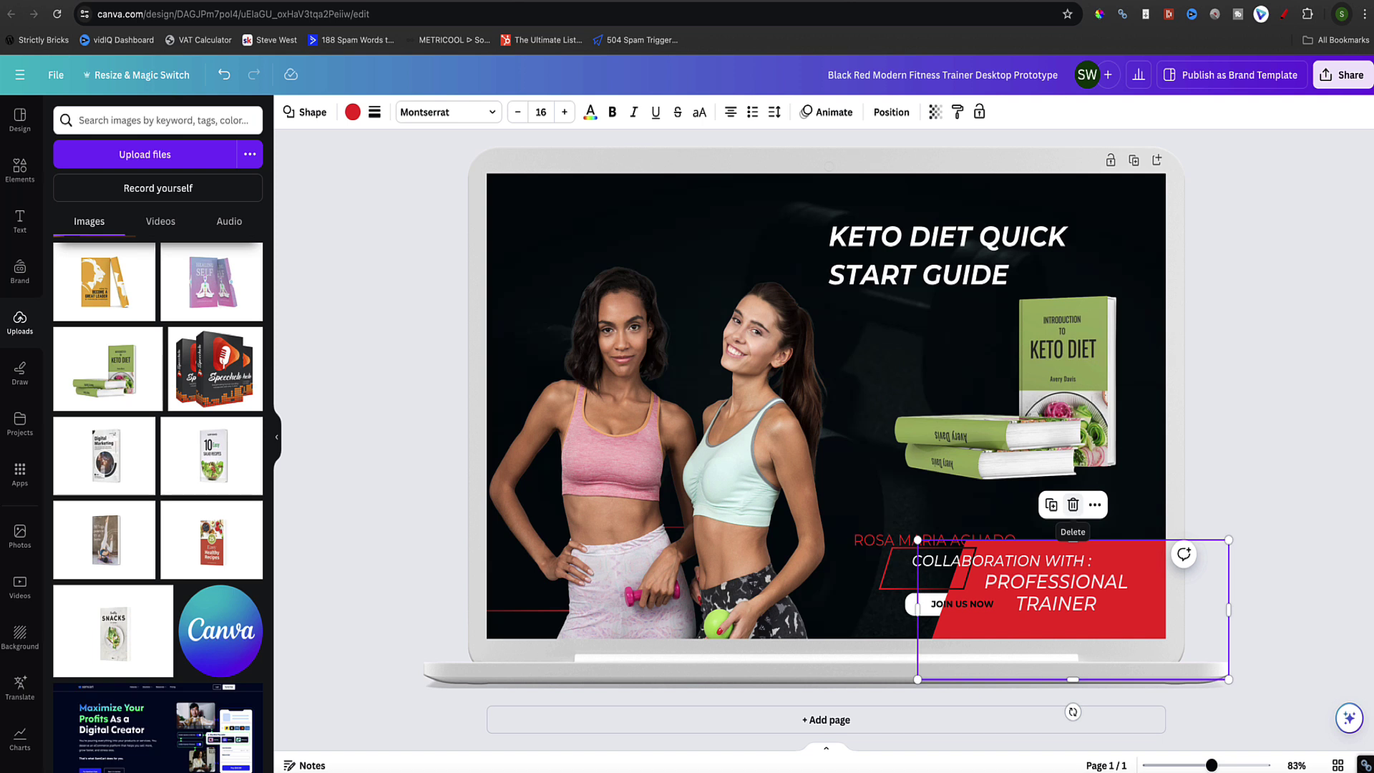
left_click(1073, 504)
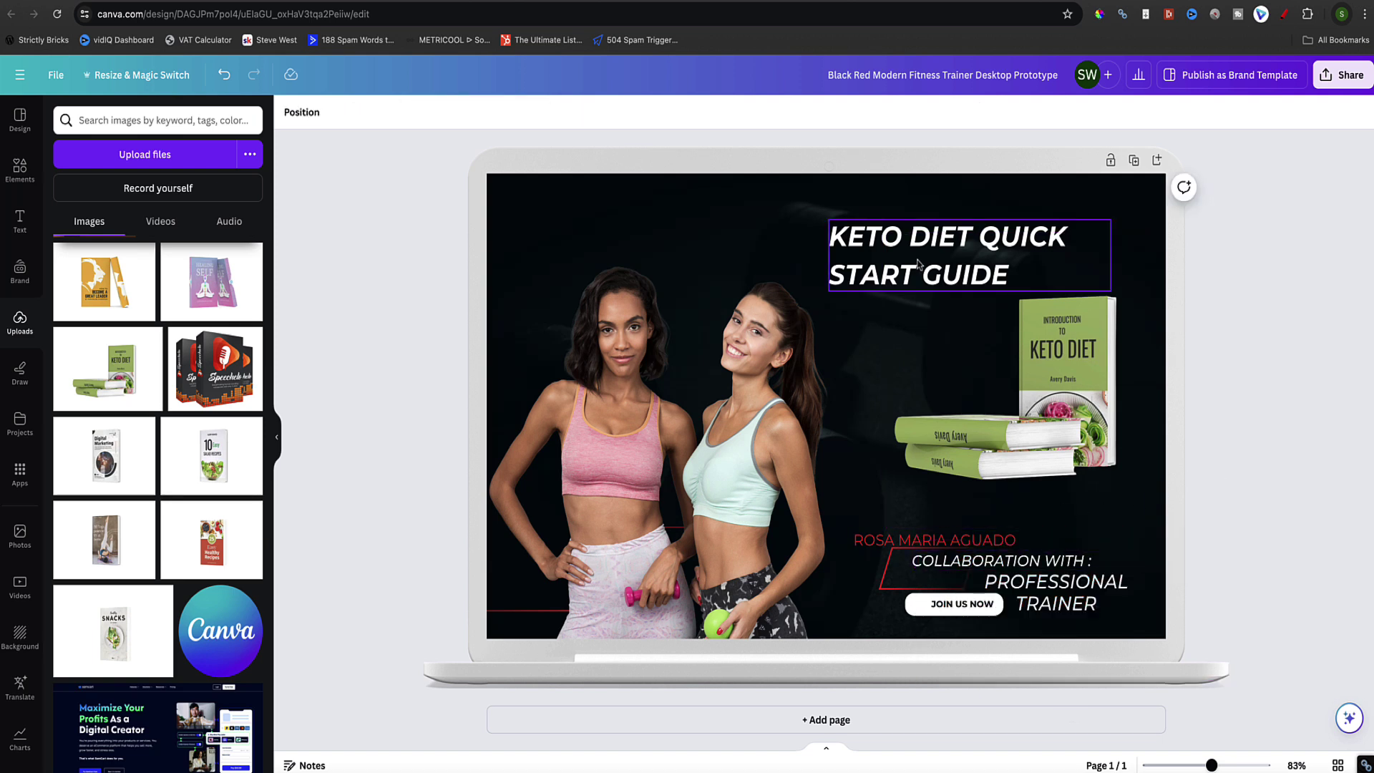
- Move the headline to the top middle of the design and center-align its text
left_click_drag(919, 263, 765, 231)
left_click(613, 115)
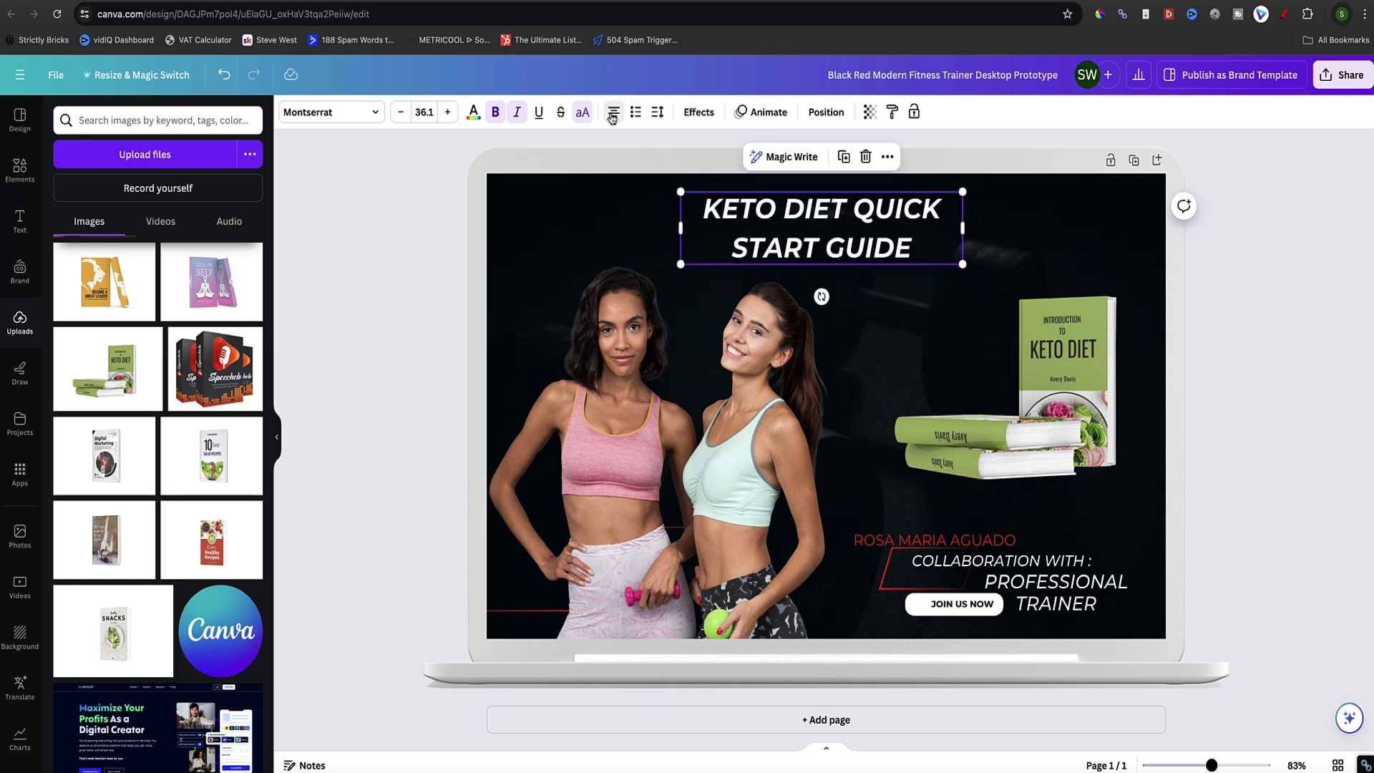
- Tighten the line spacing of the KETO DIET QUICK START GUIDE headline and nudge it slightly to the right
left_click(657, 113)
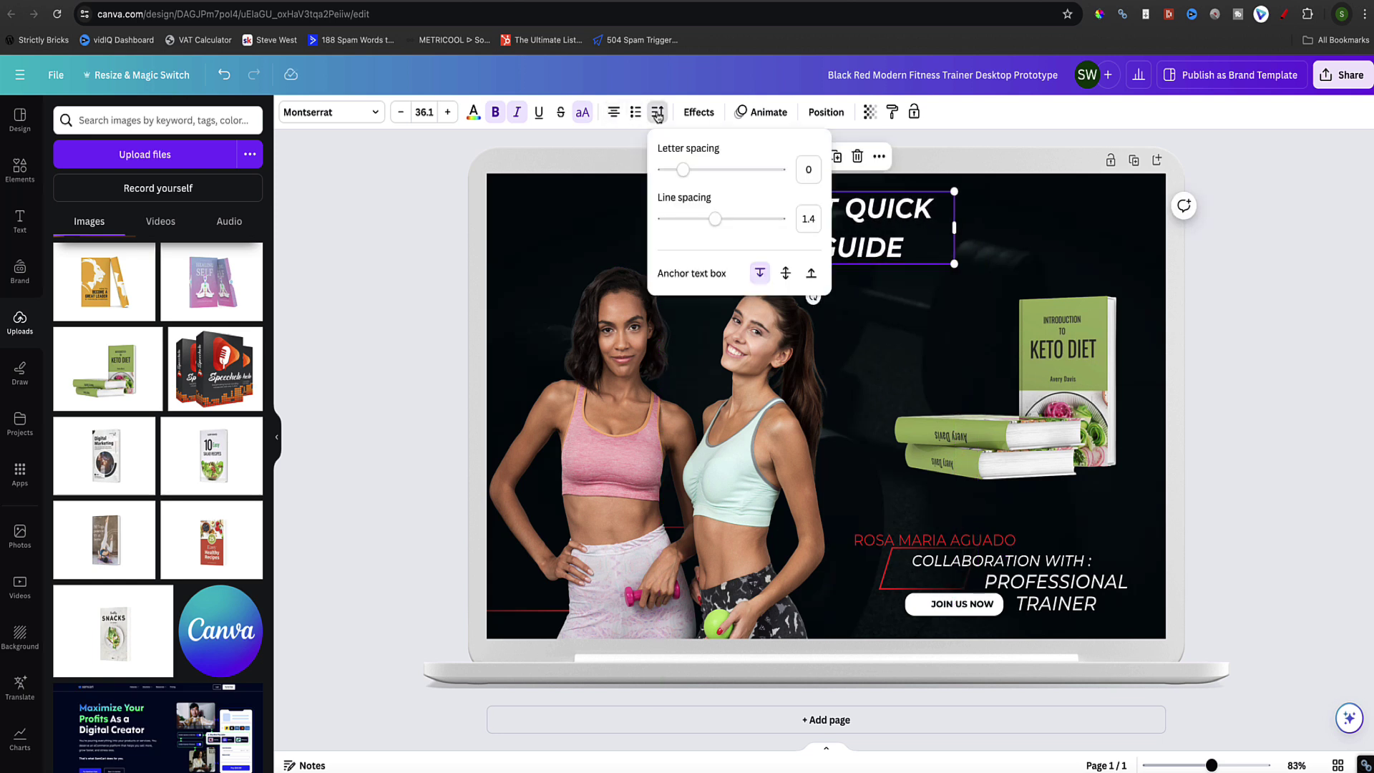
left_click_drag(715, 219, 699, 226)
left_click(358, 227)
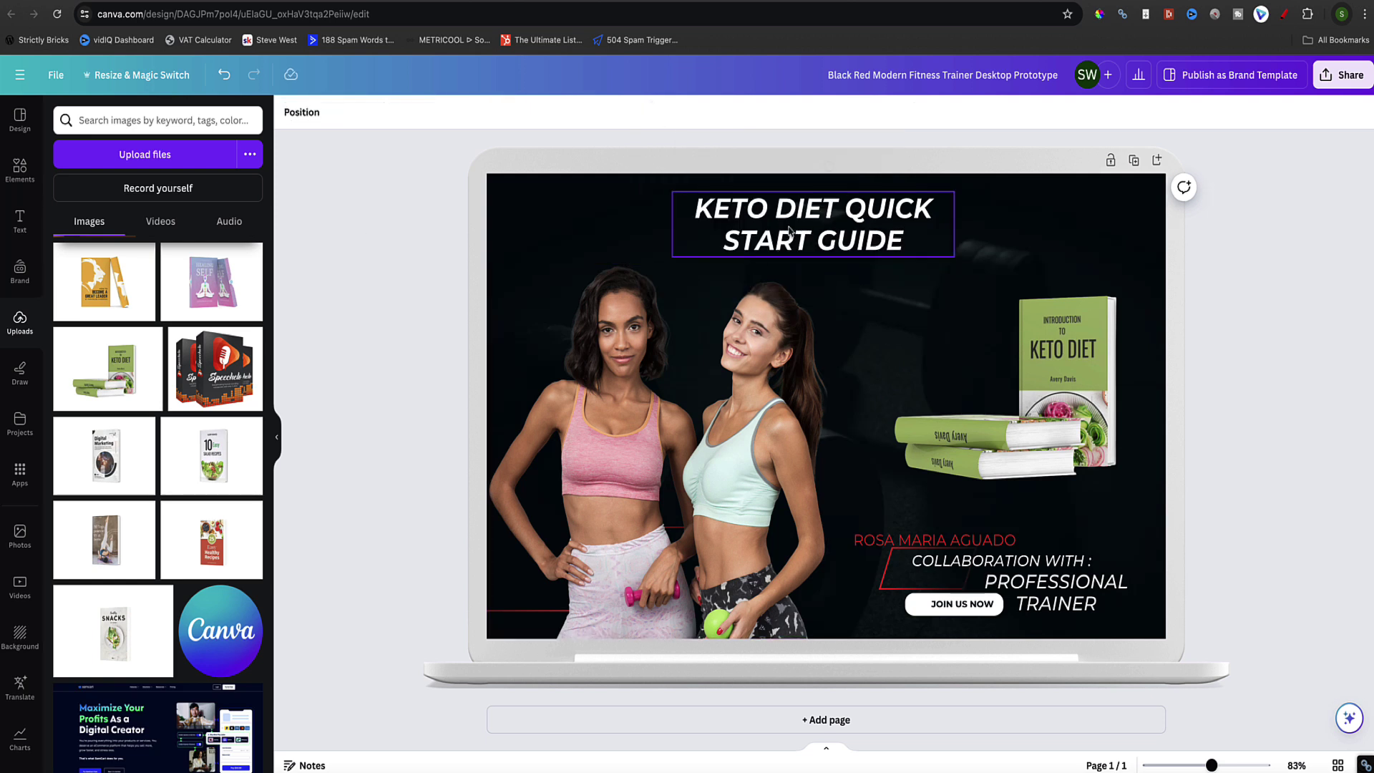
left_click_drag(791, 230, 806, 229)
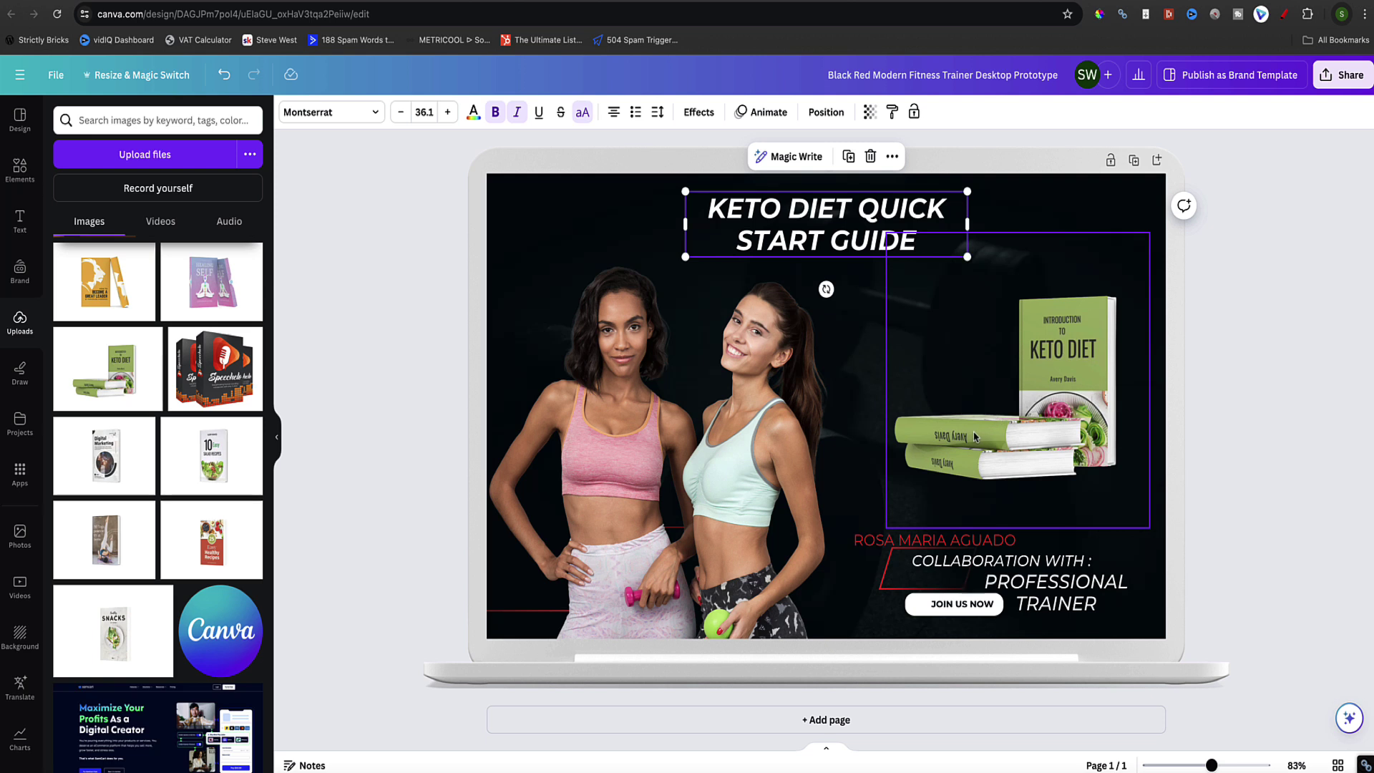
- Crop the empty bottom of the book image to a height of 448 and delete the name, collaboration and PROFESSIONAL TRAINER texts with their red outline
left_click(943, 522)
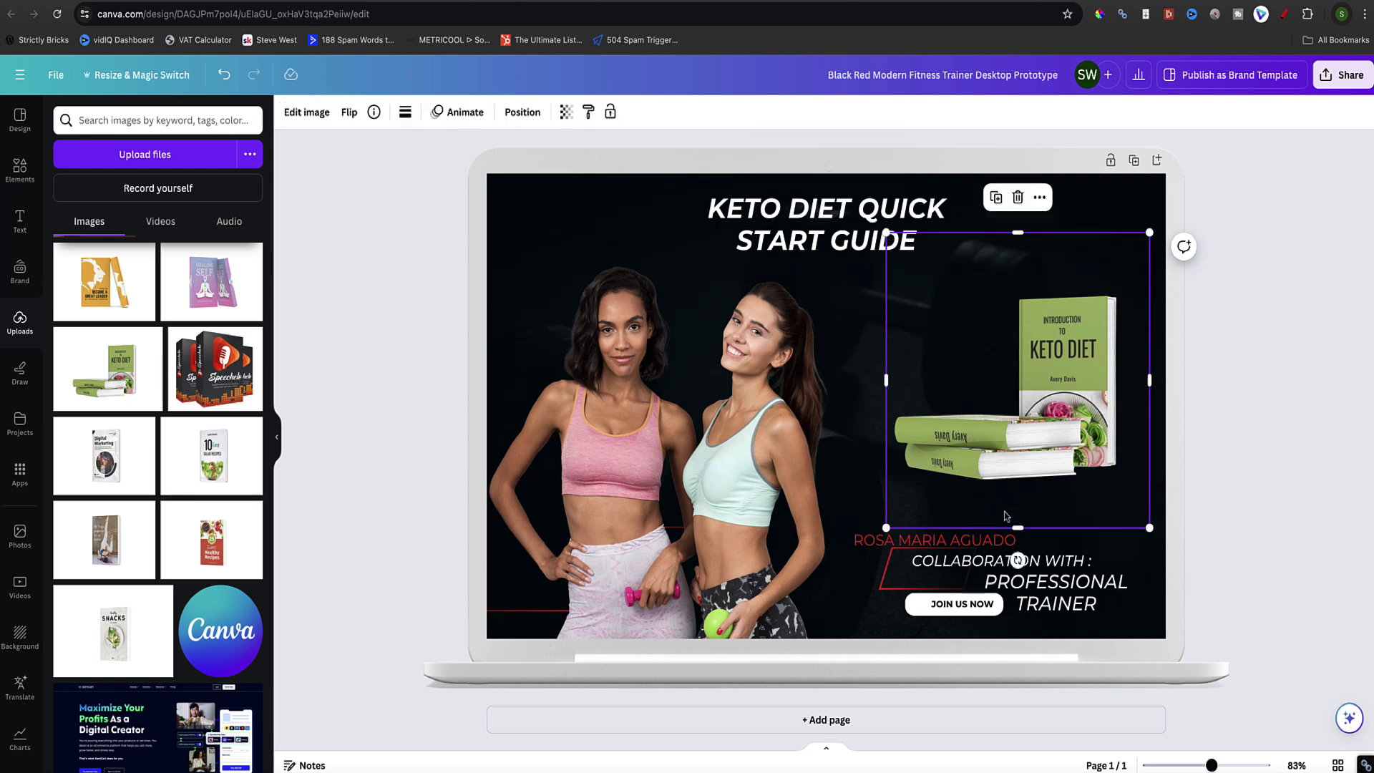
left_click_drag(1015, 527, 1016, 493)
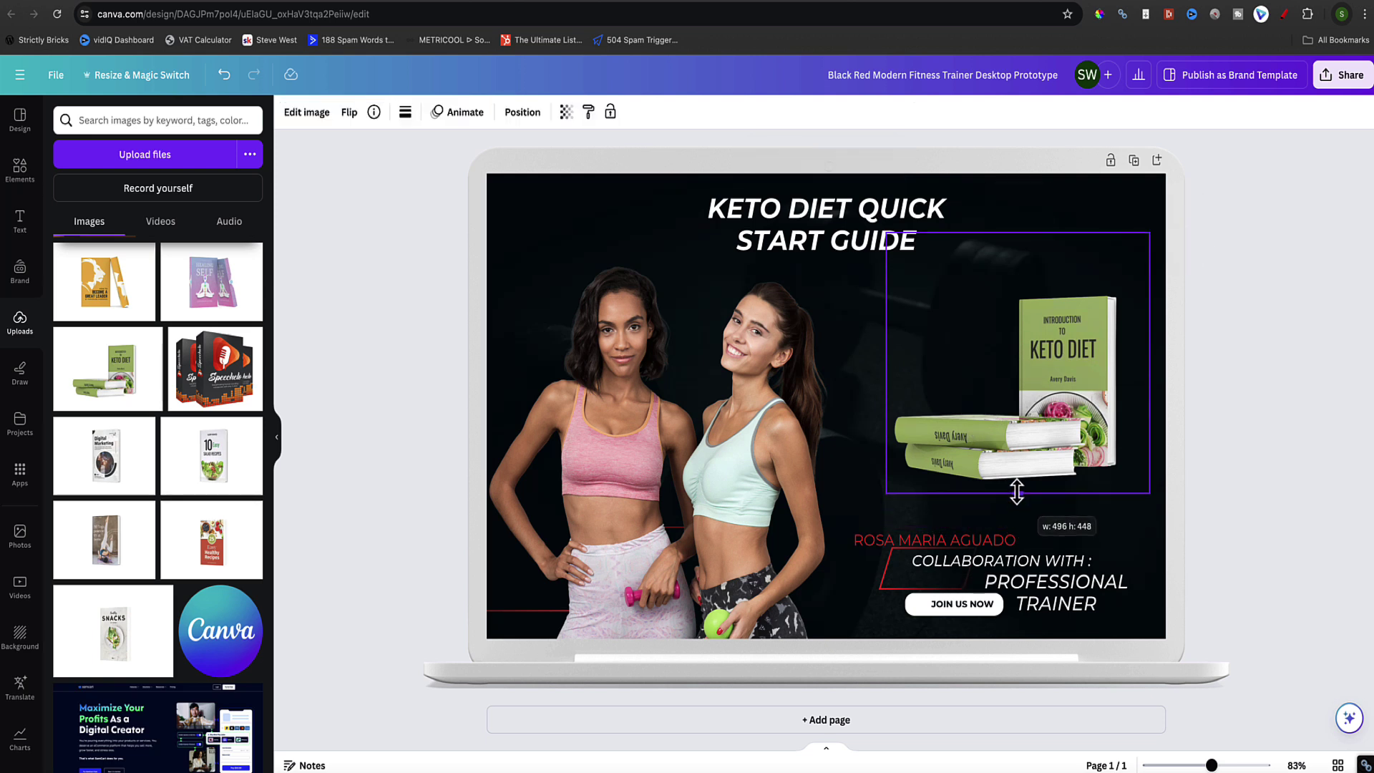
left_click(1057, 600)
key("Delete")
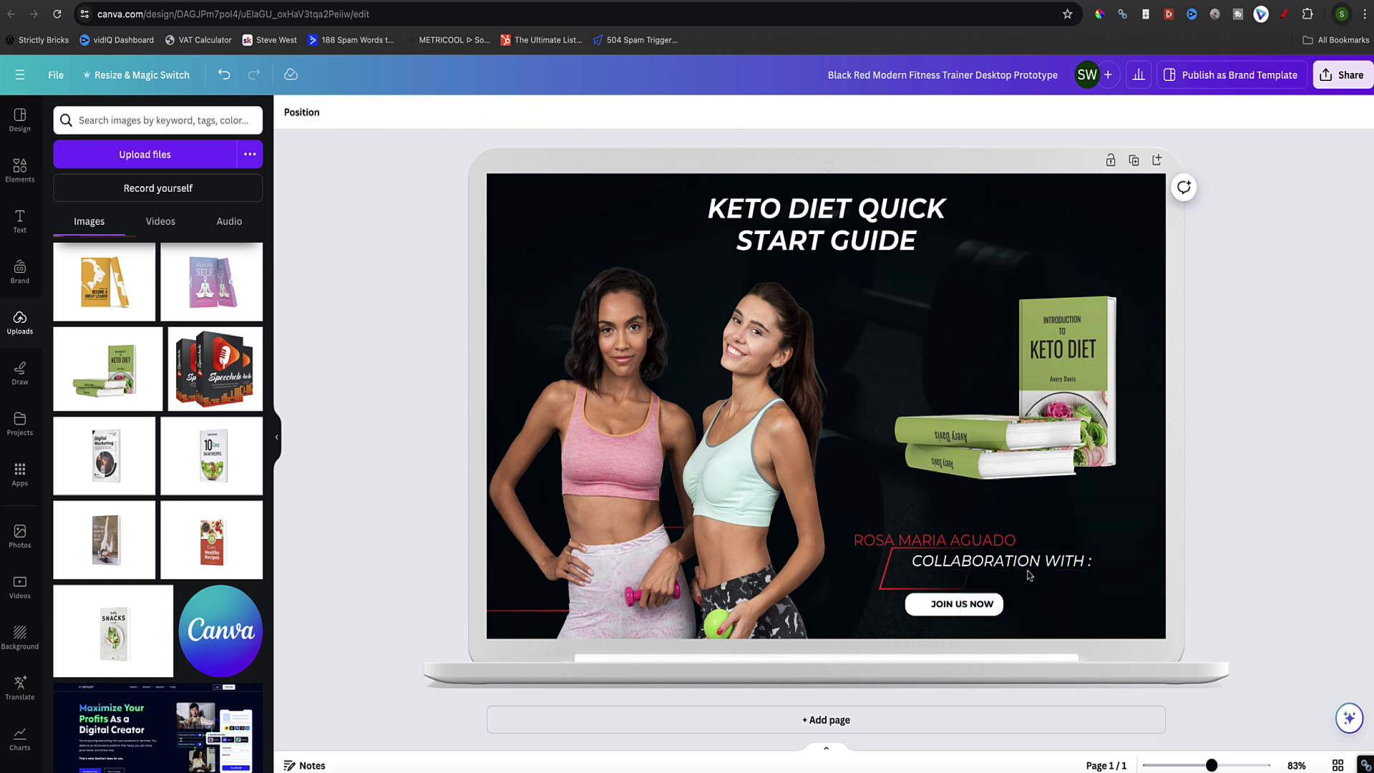
left_click(1028, 575)
key("Delete")
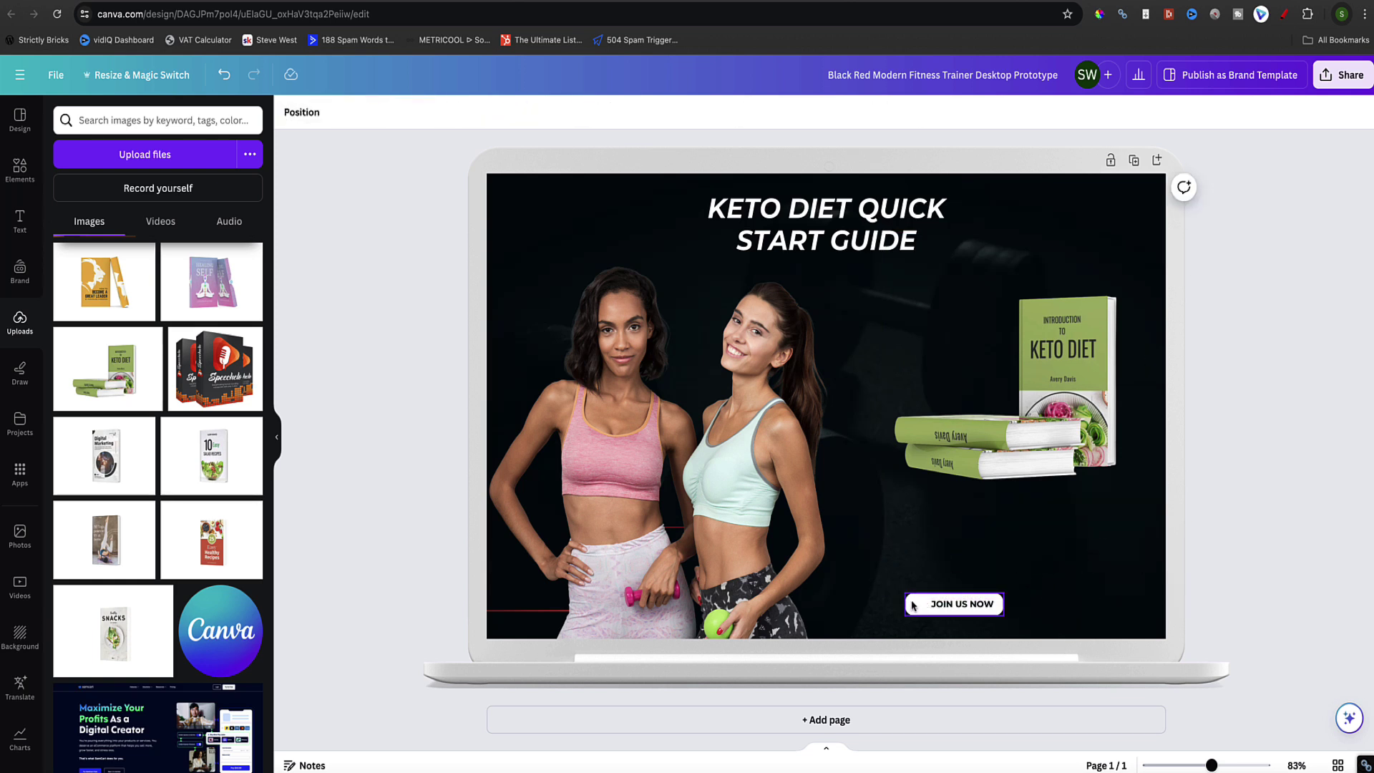
- Widen the white button shape to the right so the JOIN US NOW text sits centered in it
left_click(912, 607)
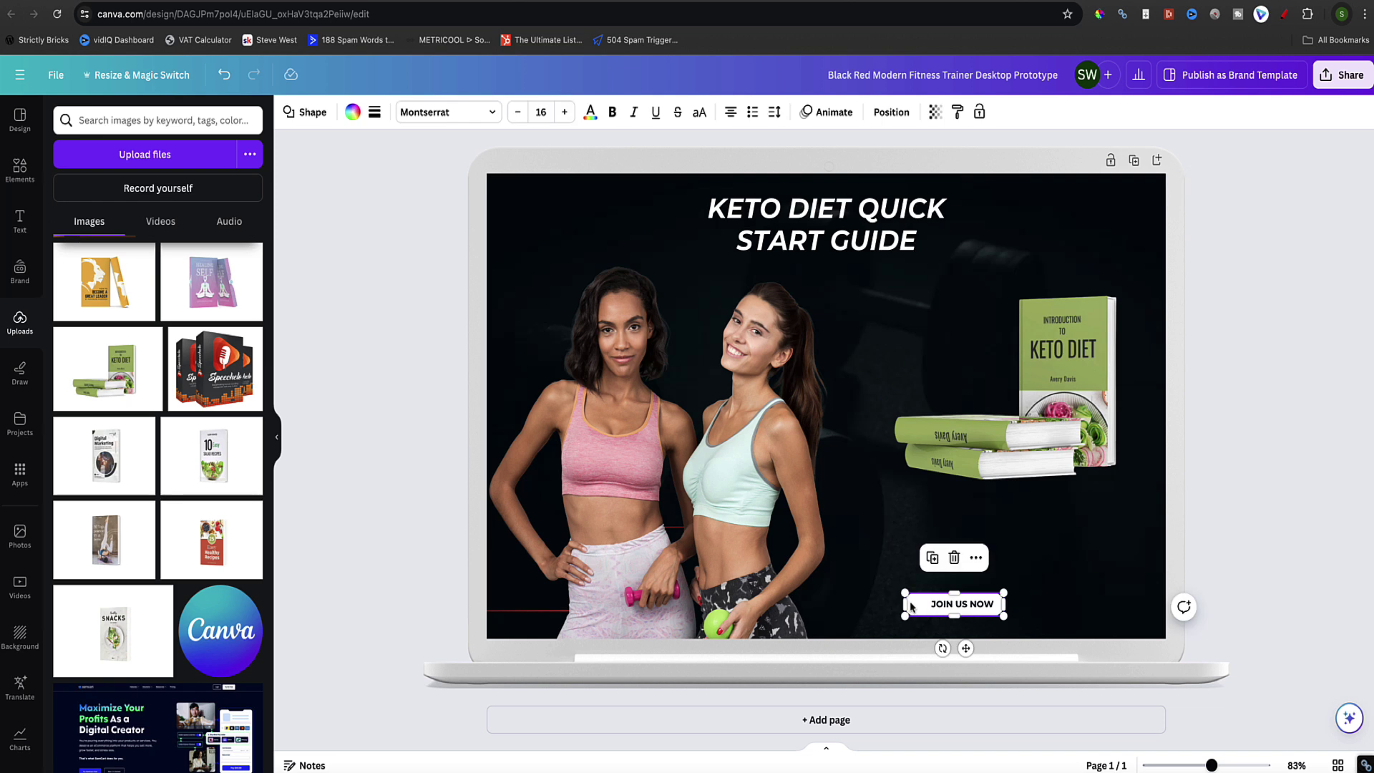
mouse_move(1005, 592)
left_mouse_down()
mouse_move(1028, 577)
mouse_move(1002, 603)
left_mouse_up()
left_click(1001, 606)
left_click(1001, 606)
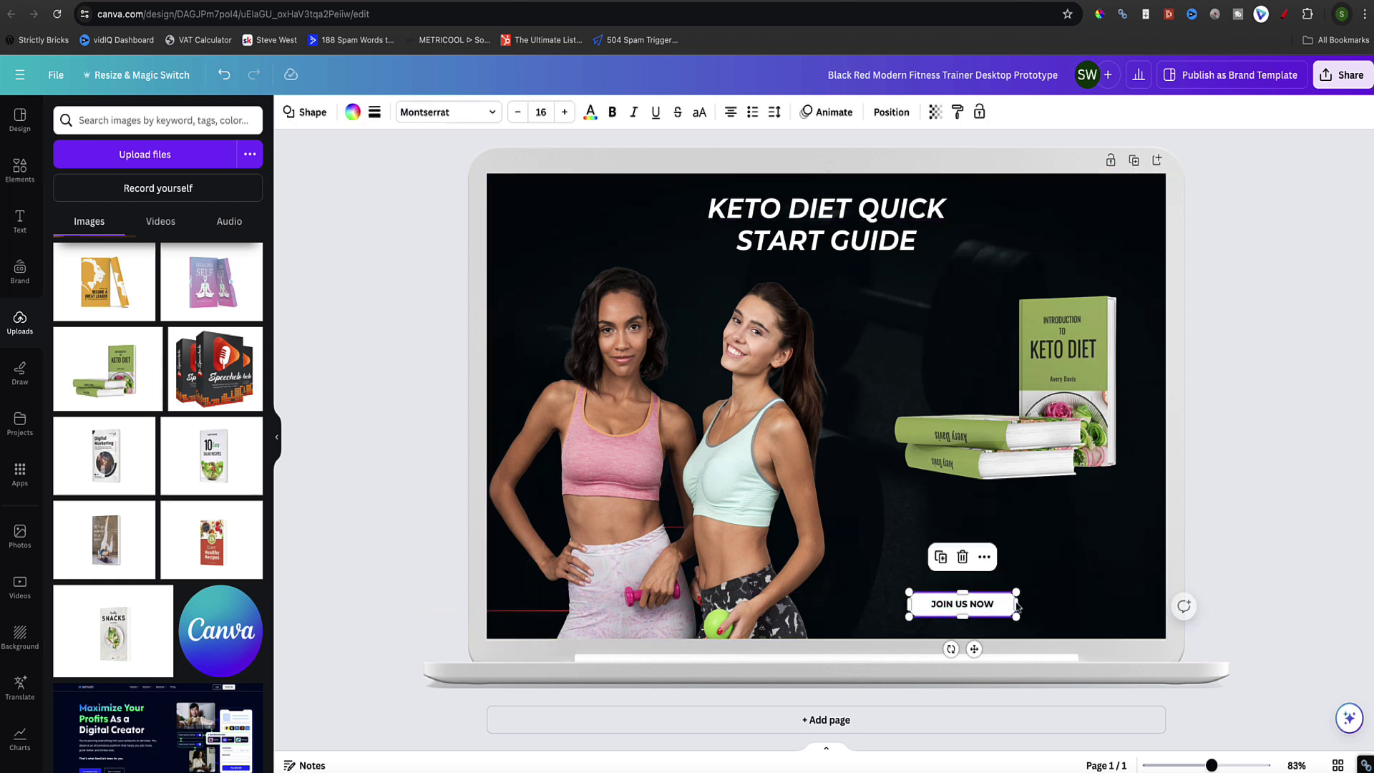
left_click(1050, 601)
- Group the JOIN US NOW text with its white button shape
left_click(979, 608)
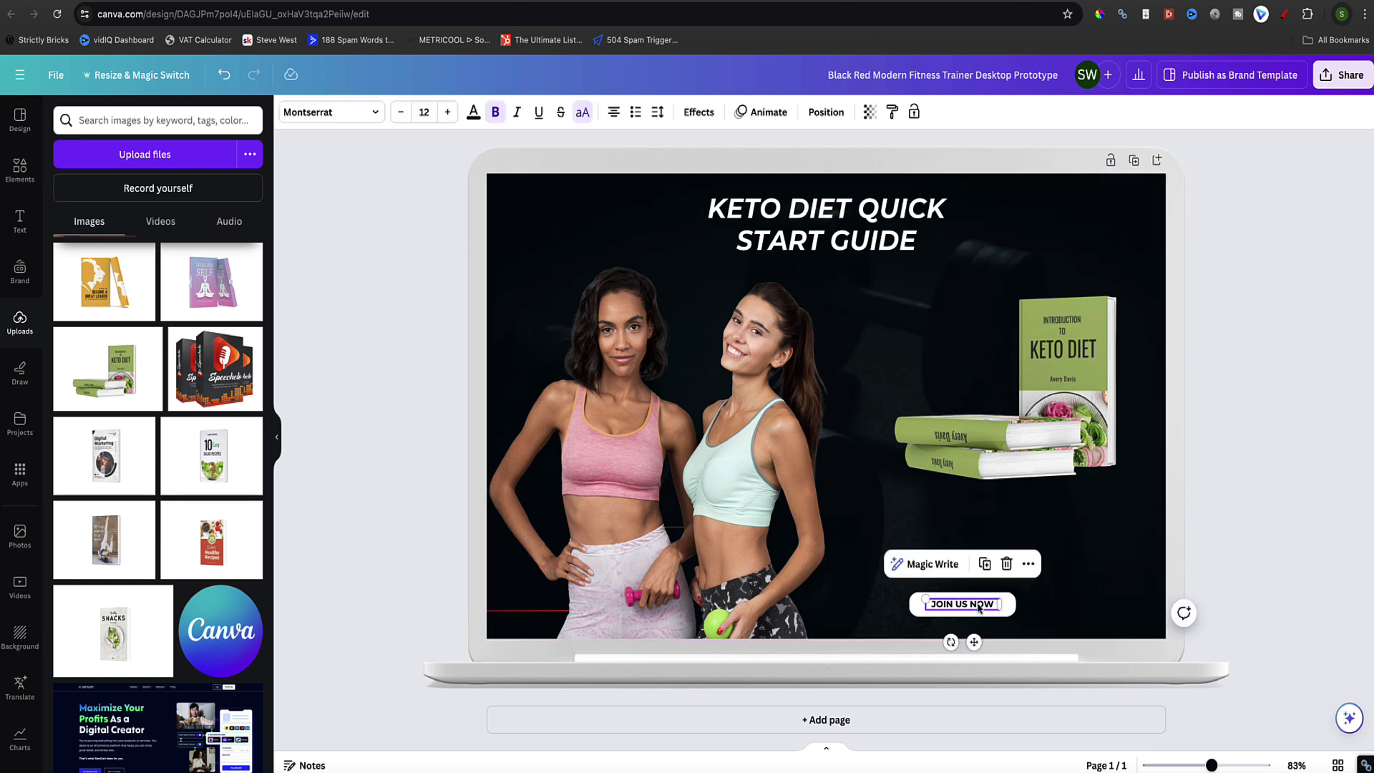
left_click_drag(1010, 605, 1012, 608)
left_click(1011, 608, "shift")
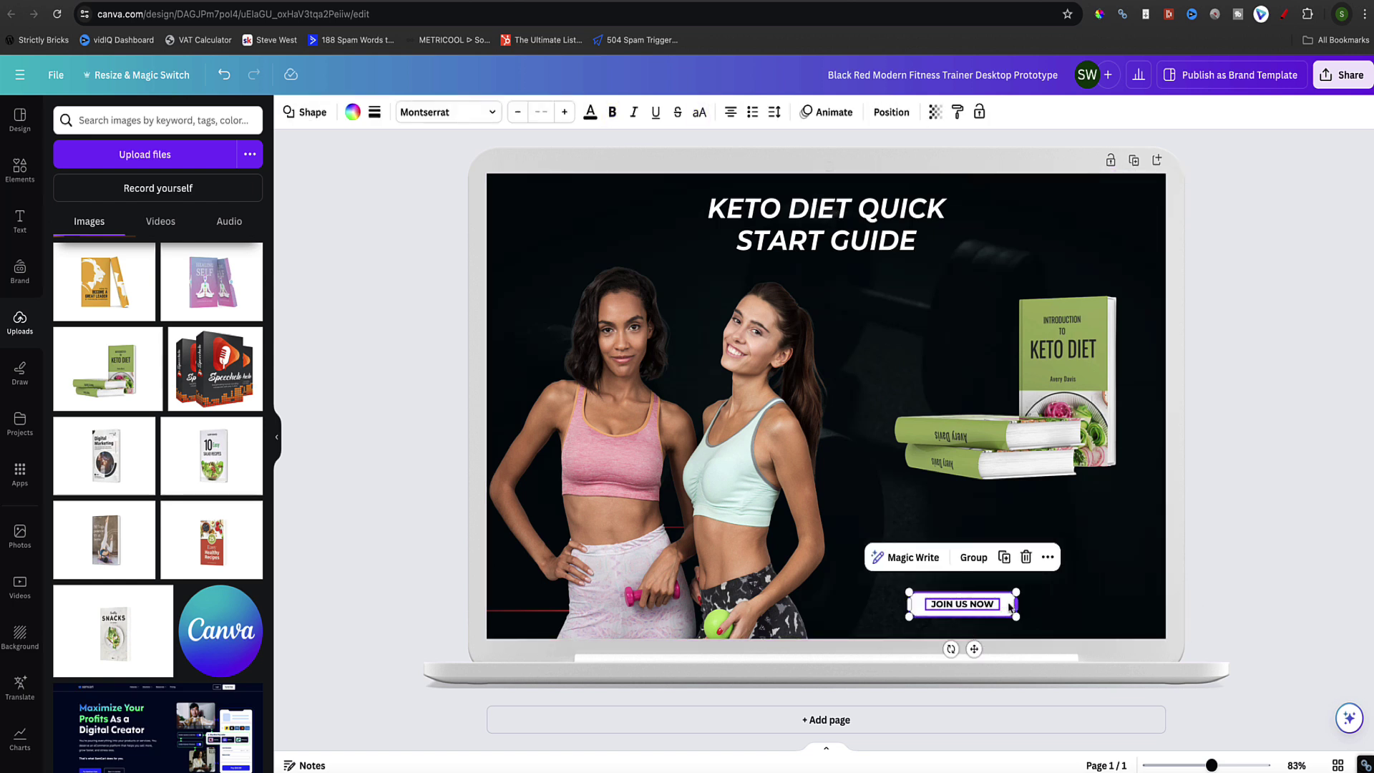
left_click(973, 558)
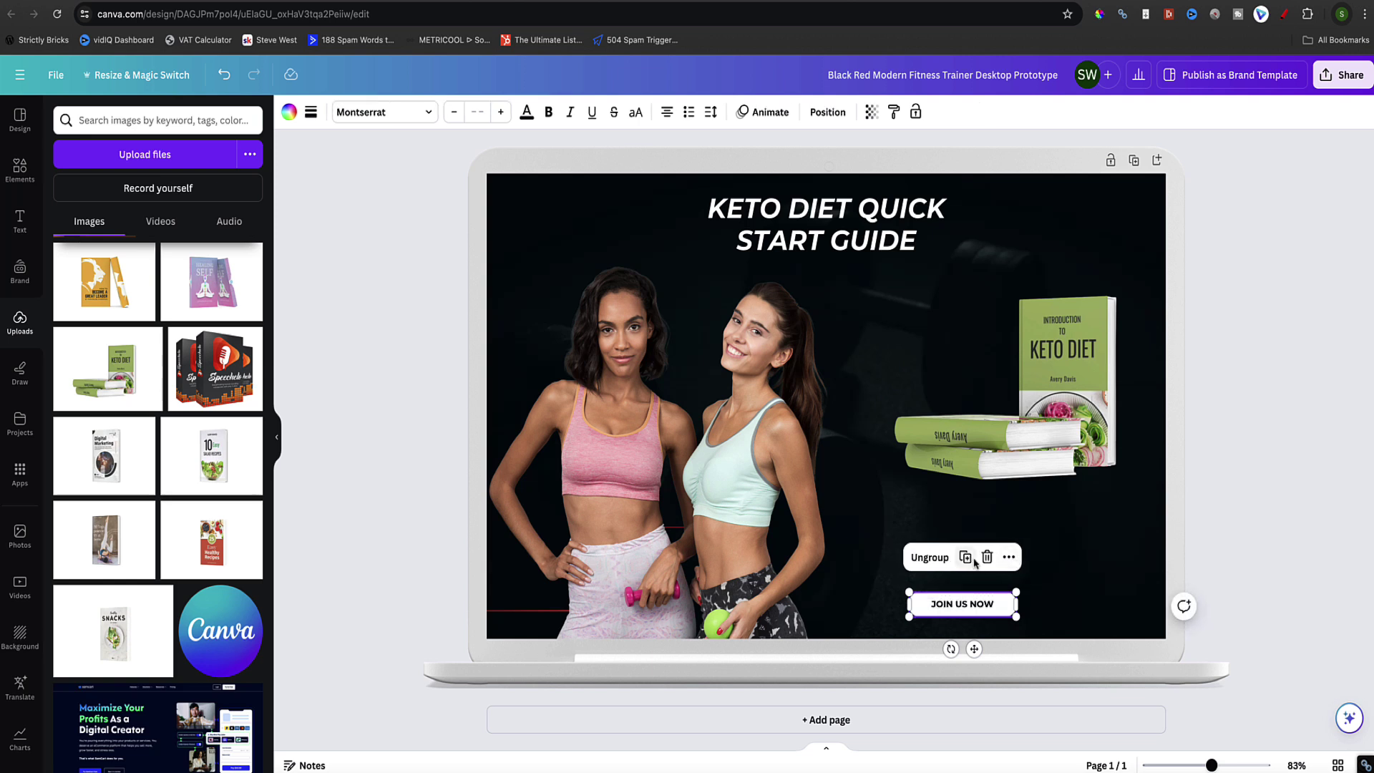
- Enlarge the grouped JOIN US NOW button and place it directly beneath the books
left_click_drag(1012, 598, 1115, 528)
left_click(1079, 540)
left_click(1052, 591)
left_click(1040, 538)
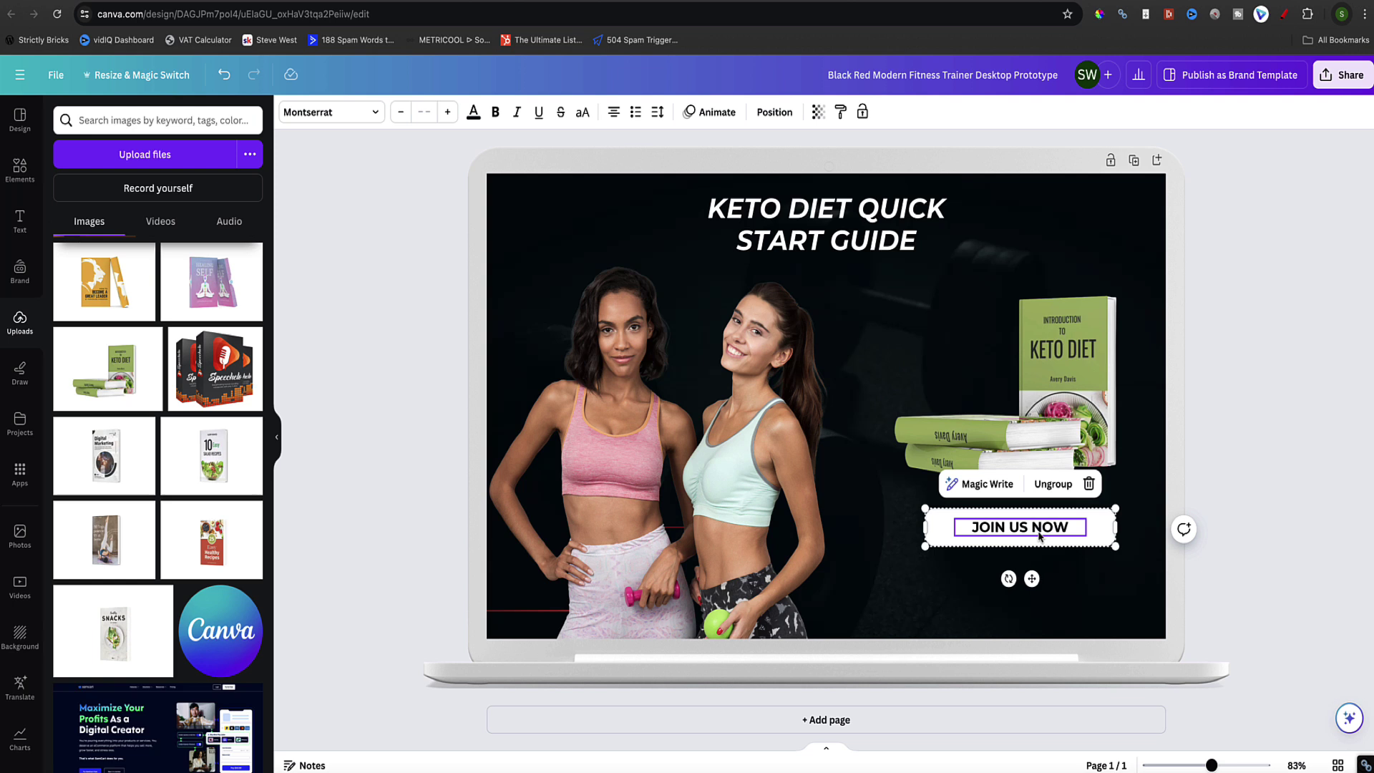
- Fill the JOIN US NOW button shape with the dark red #DD0E0E
left_click(1094, 560)
left_click(352, 111)
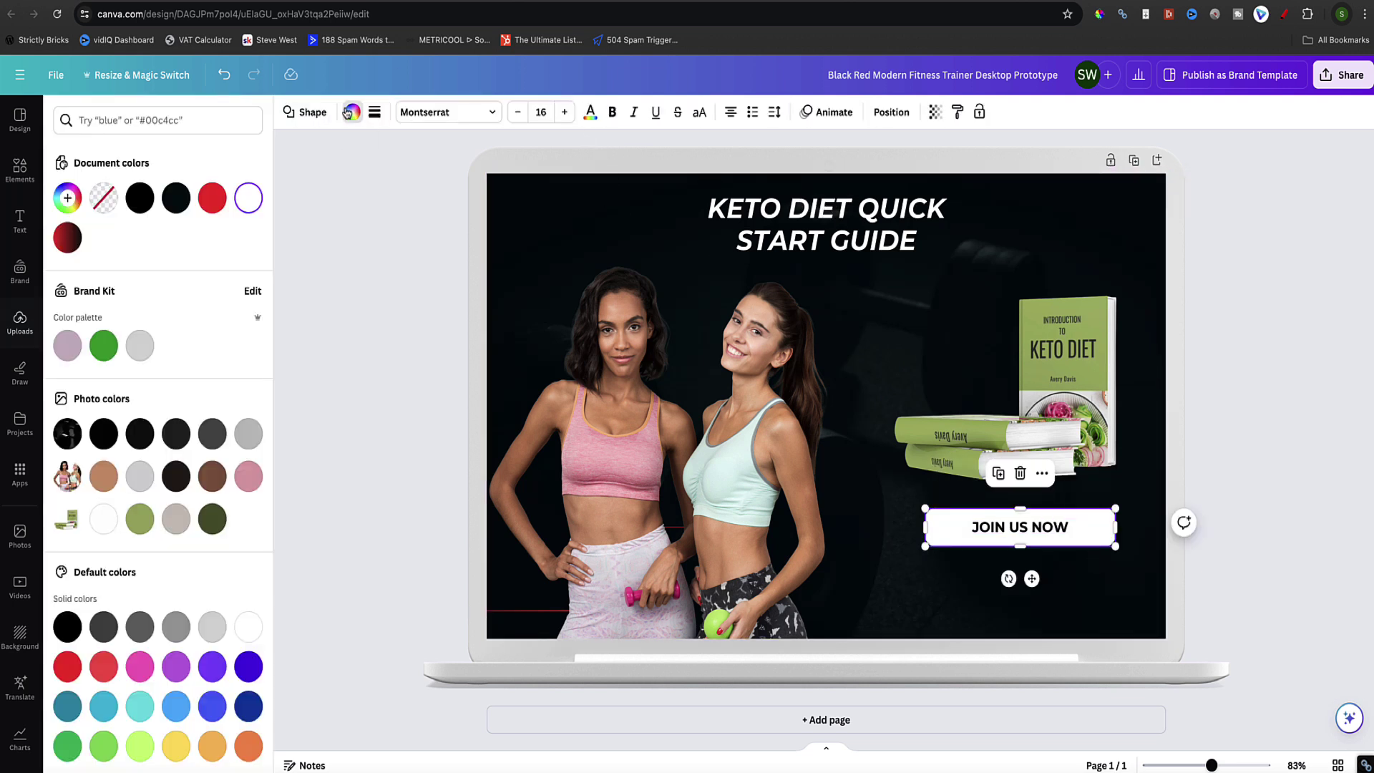
left_click(212, 198)
left_click(60, 209)
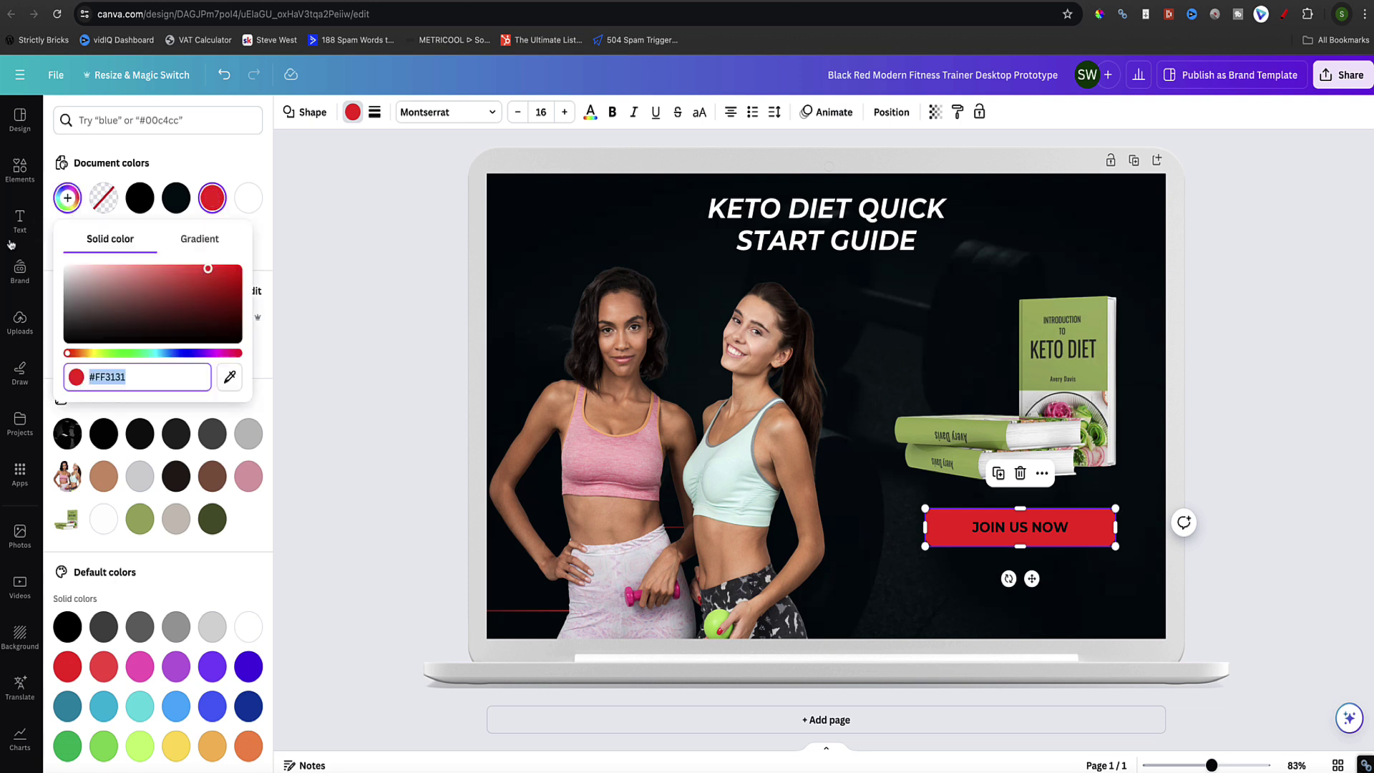
left_click_drag(208, 273, 225, 279)
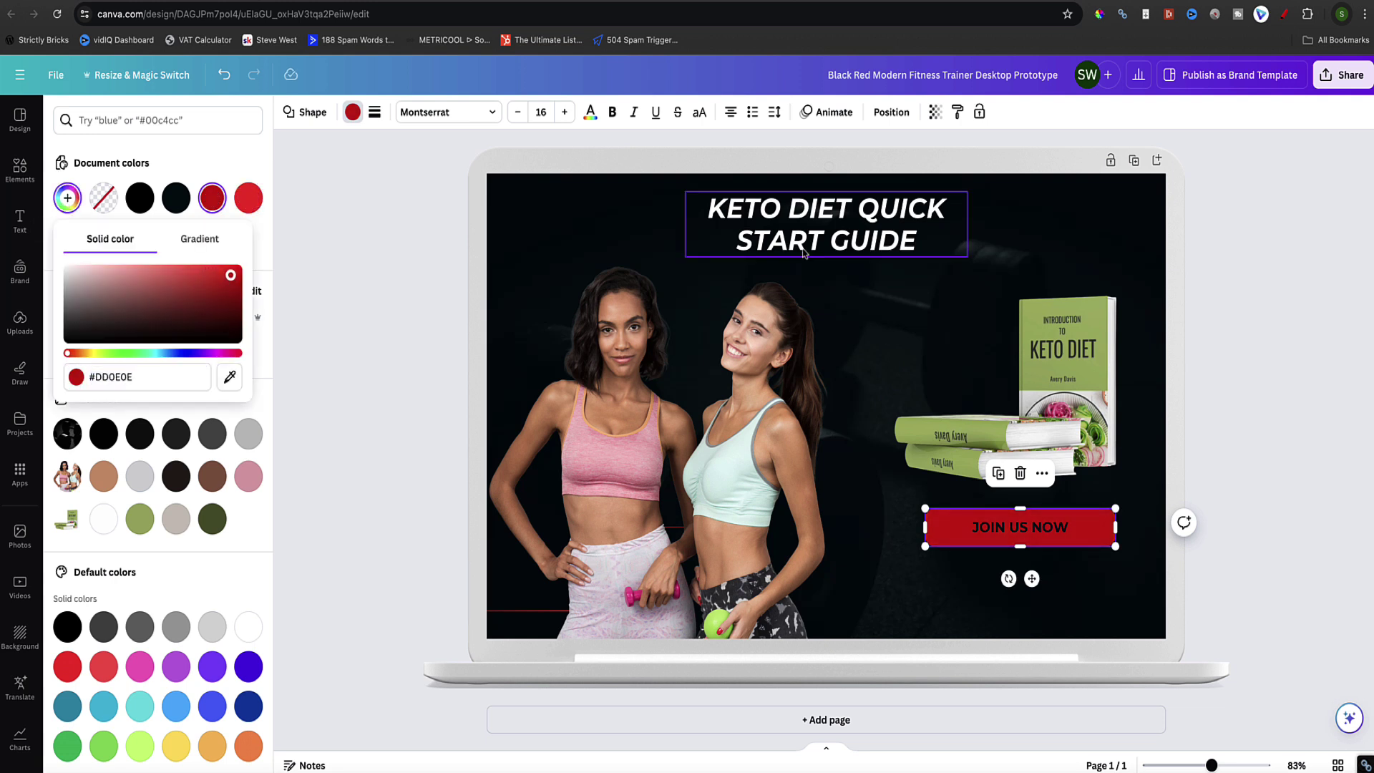
- Change the JOIN US NOW text color to white
double_click(1003, 526)
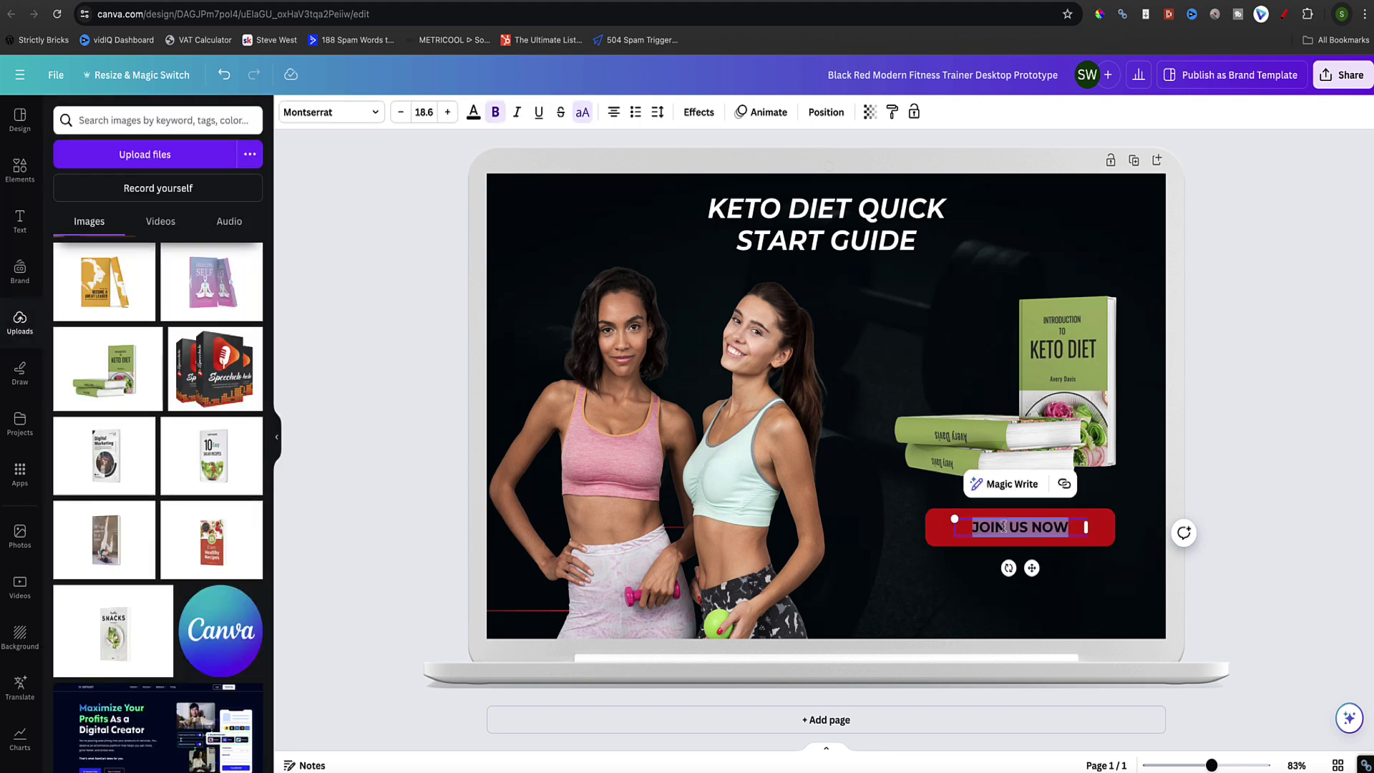
left_click(473, 115)
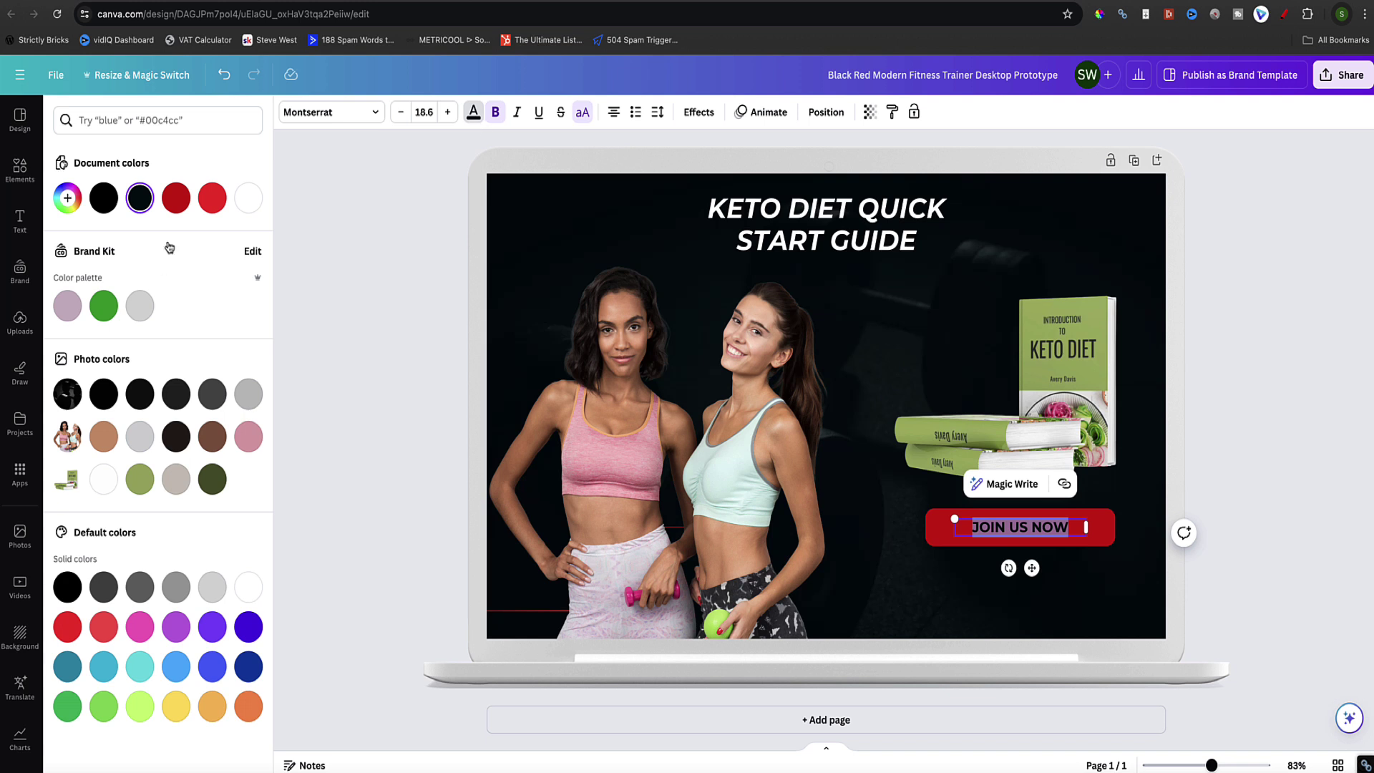
left_click(249, 198)
left_click(364, 491)
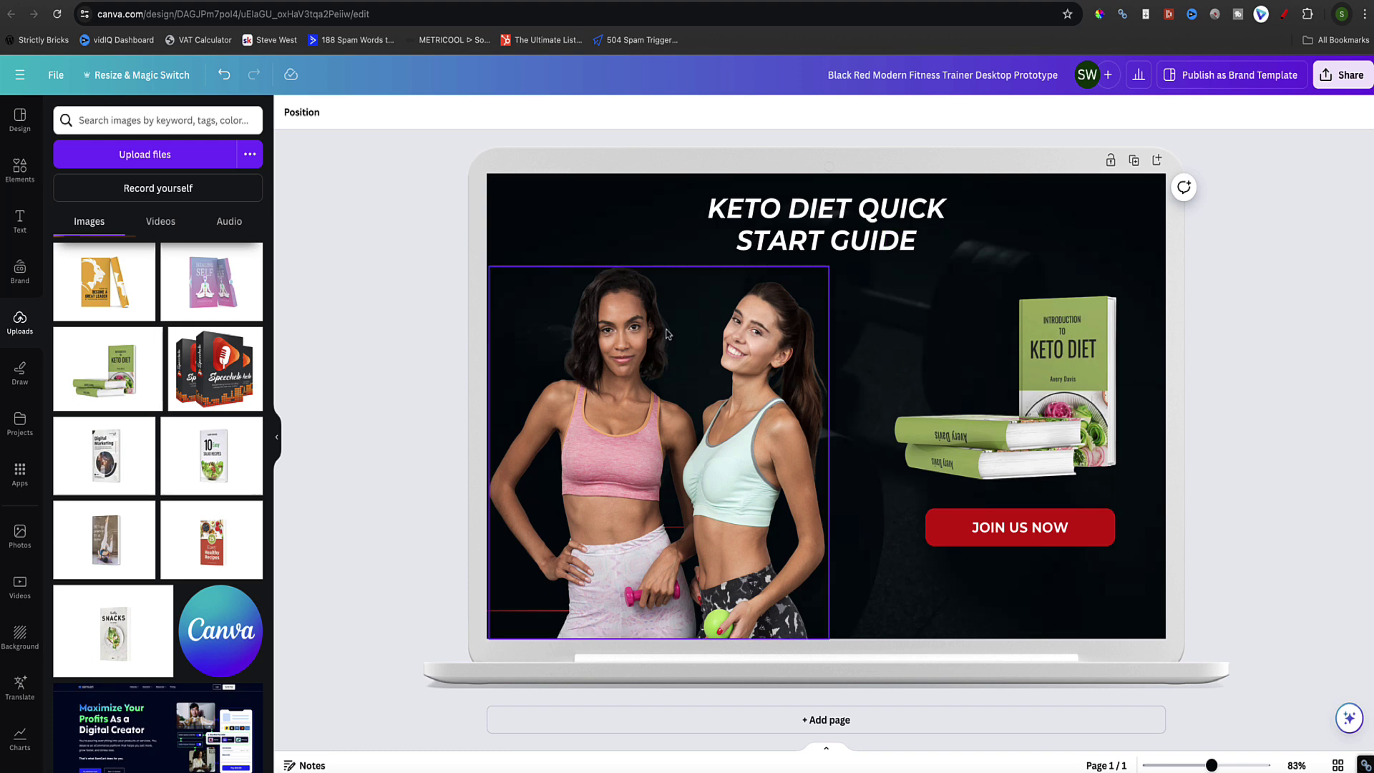
- Search the elements library for "keto" and show all matching graphics
left_click(20, 170)
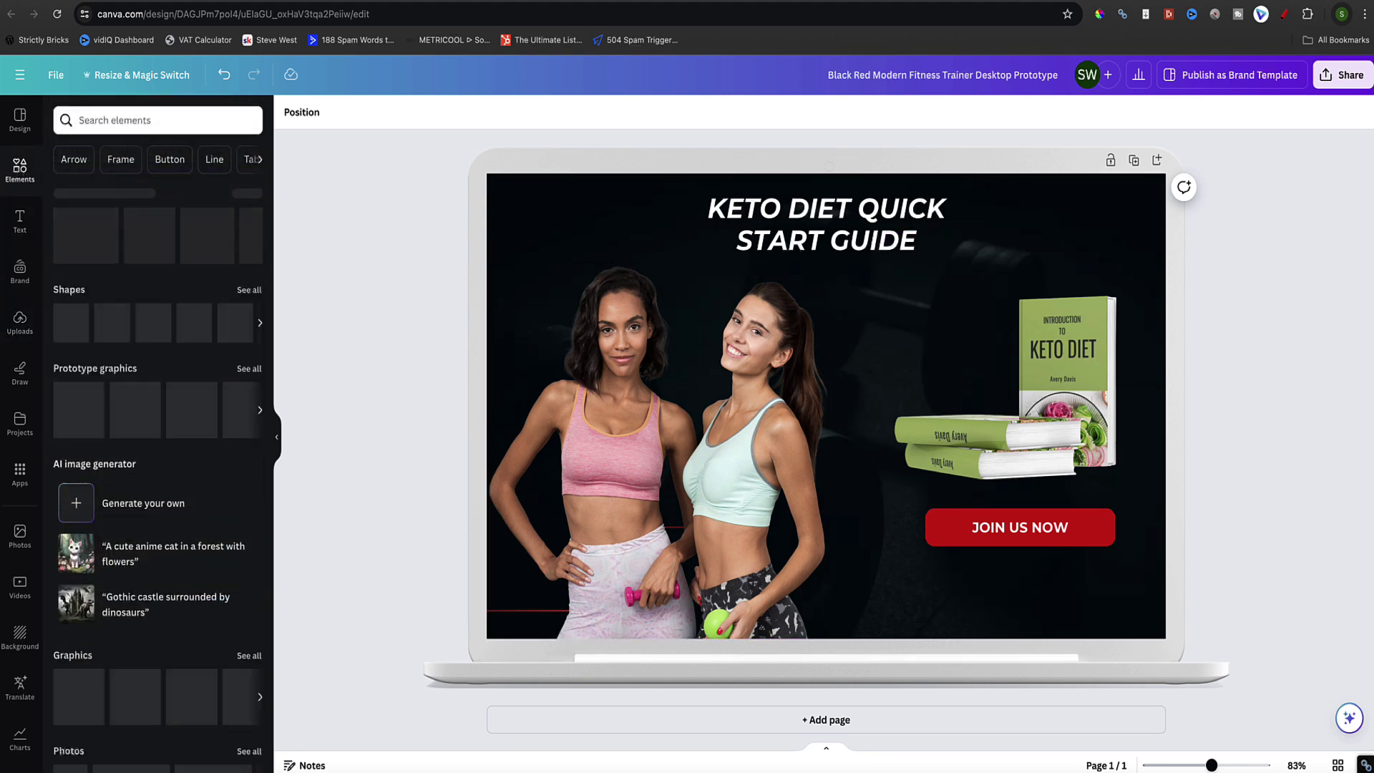
left_click(151, 123)
type("keto")
key("Return")
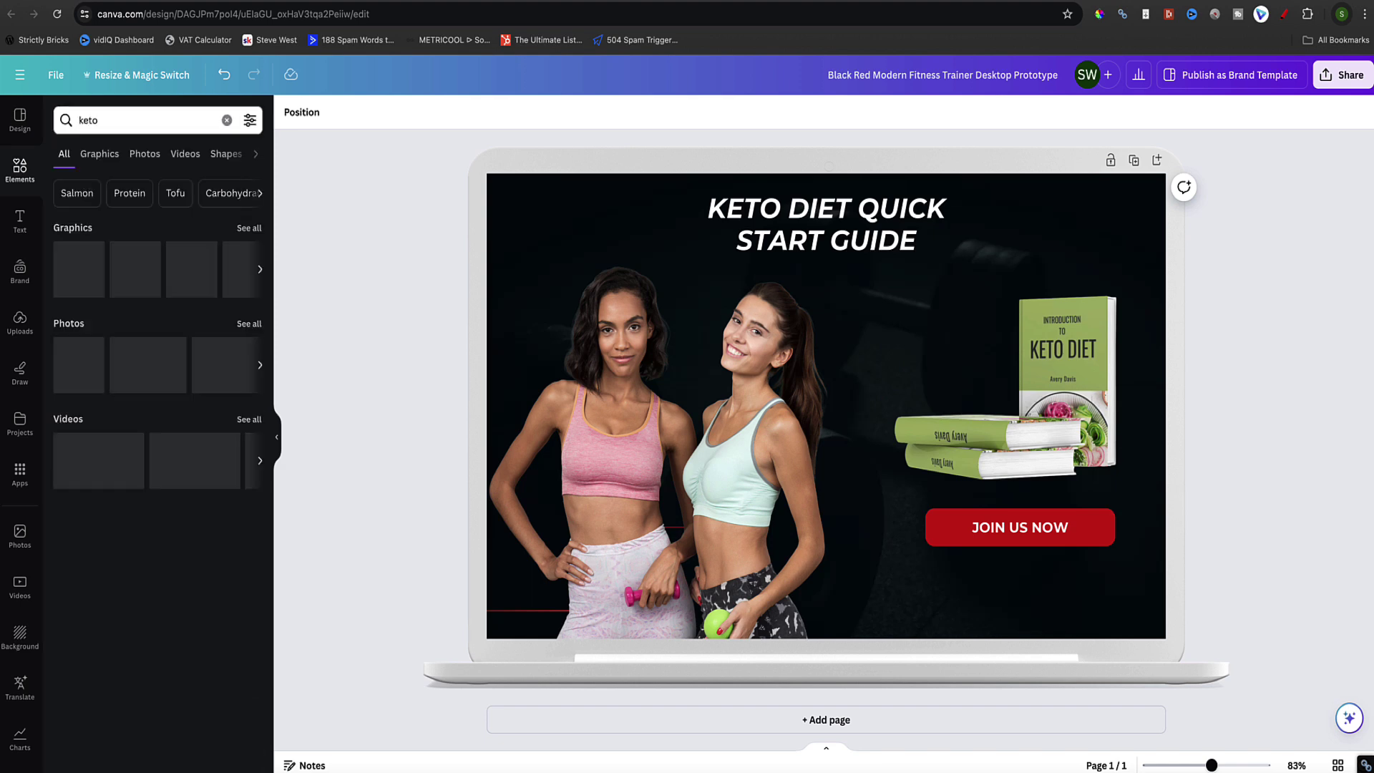
left_click(248, 230)
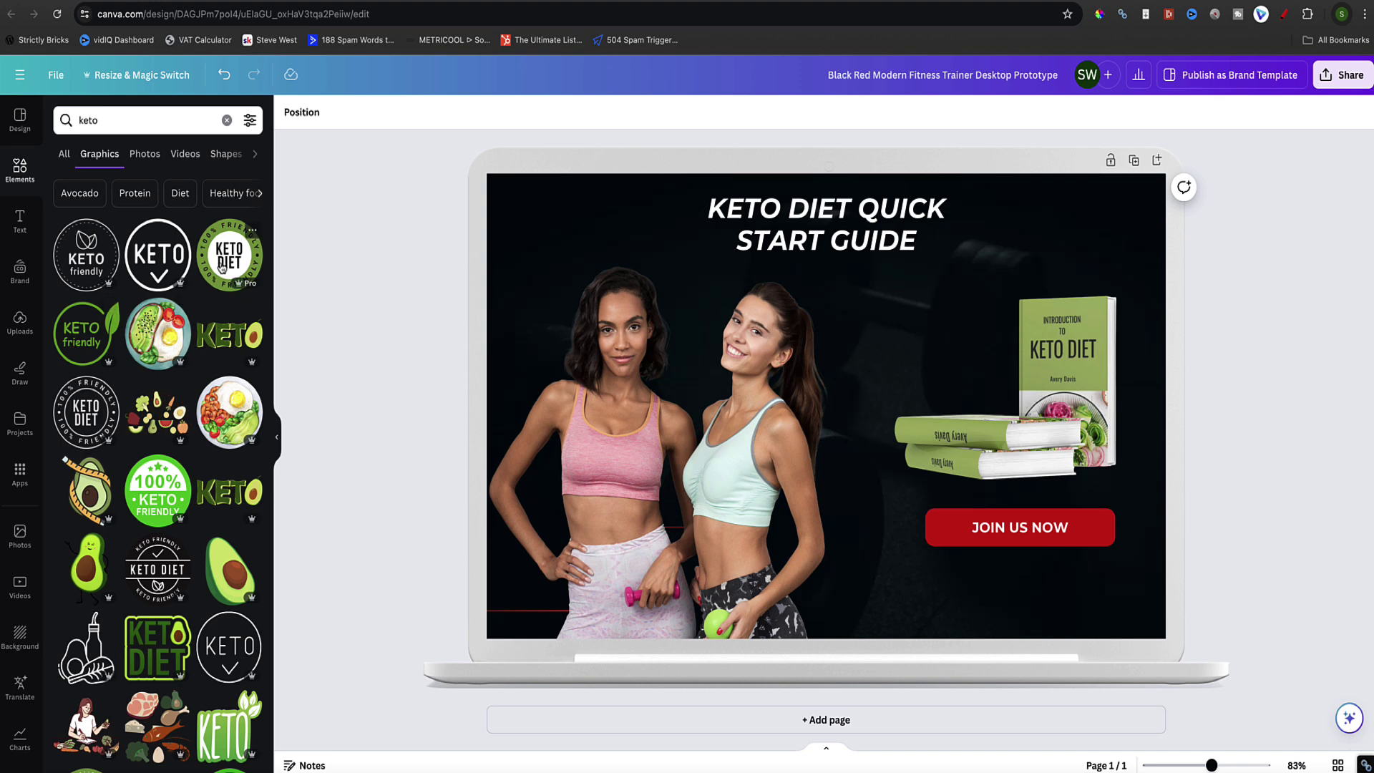
- Add the round green KETO DIET 100% FRIENDLY badge, shrink it, tilt it clockwise and place it above the stacked books beside the upright one
left_click(221, 268)
left_click_drag(740, 315, 805, 378)
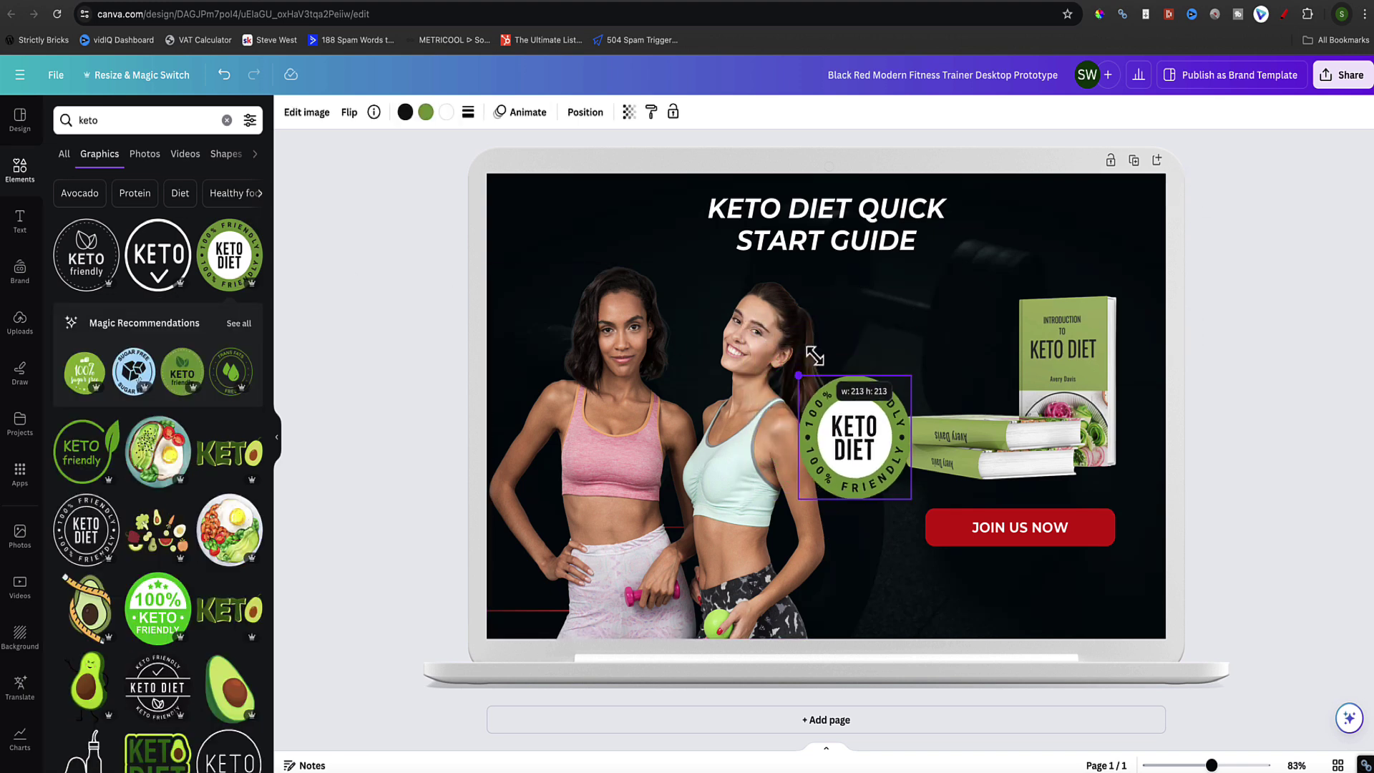
left_click_drag(860, 531, 841, 527)
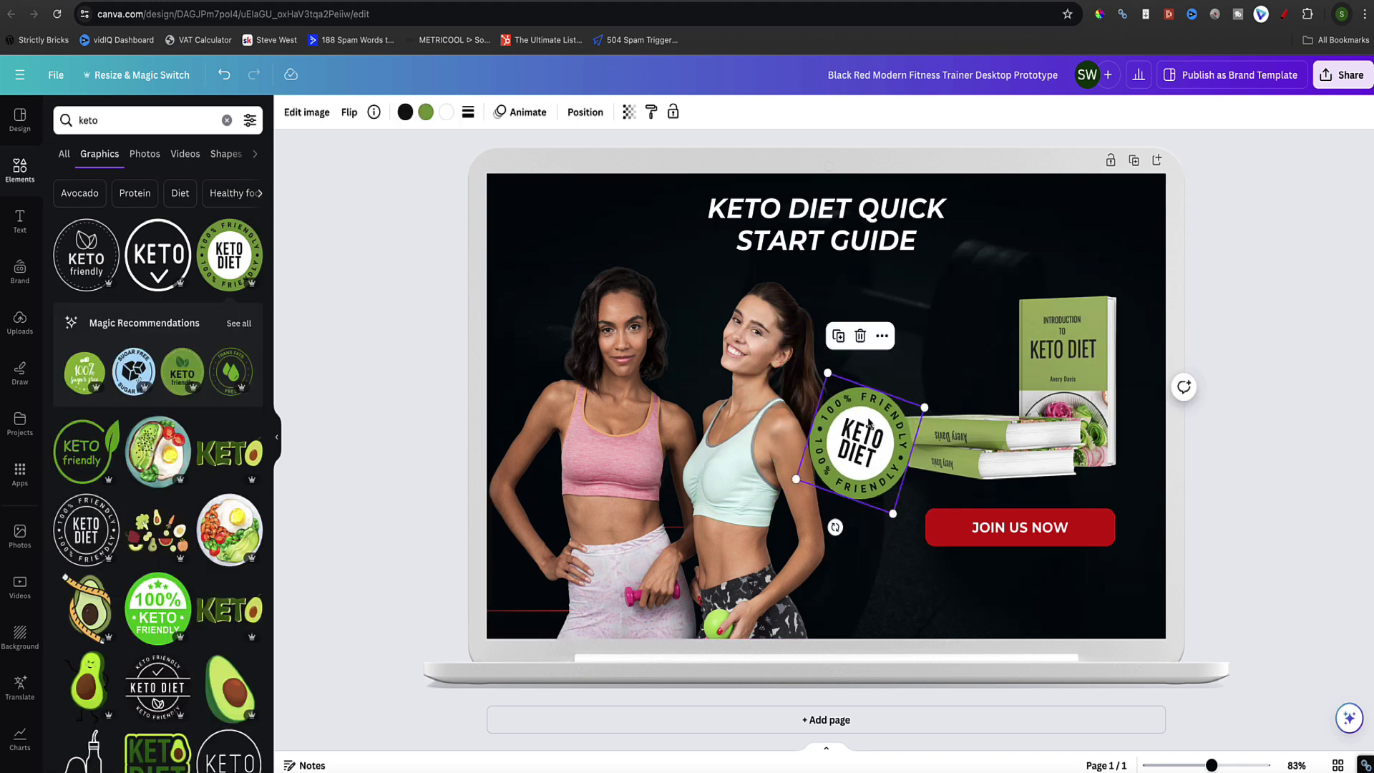
left_click_drag(862, 440, 940, 318)
left_click(390, 338)
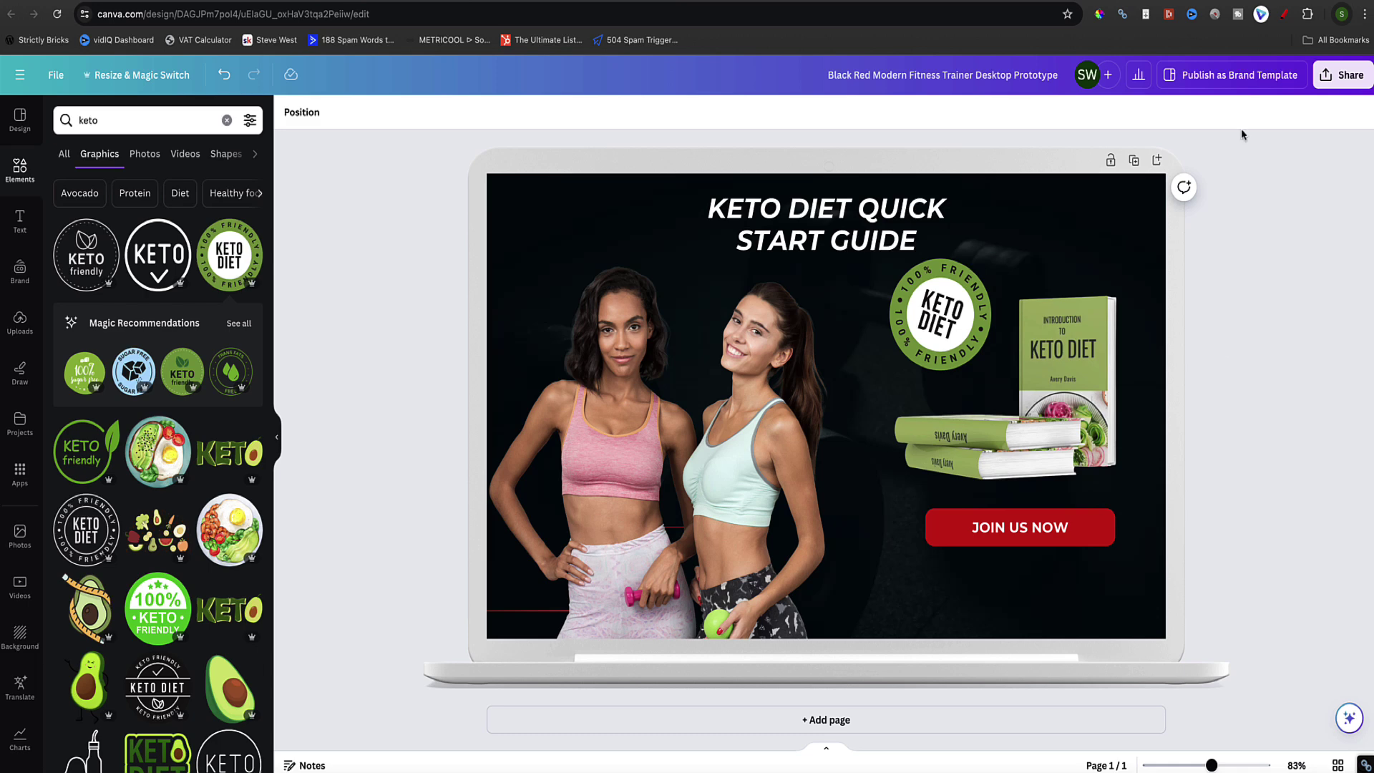
- Switch to the remove.bg website and copy its web address
left_click(995, 10)
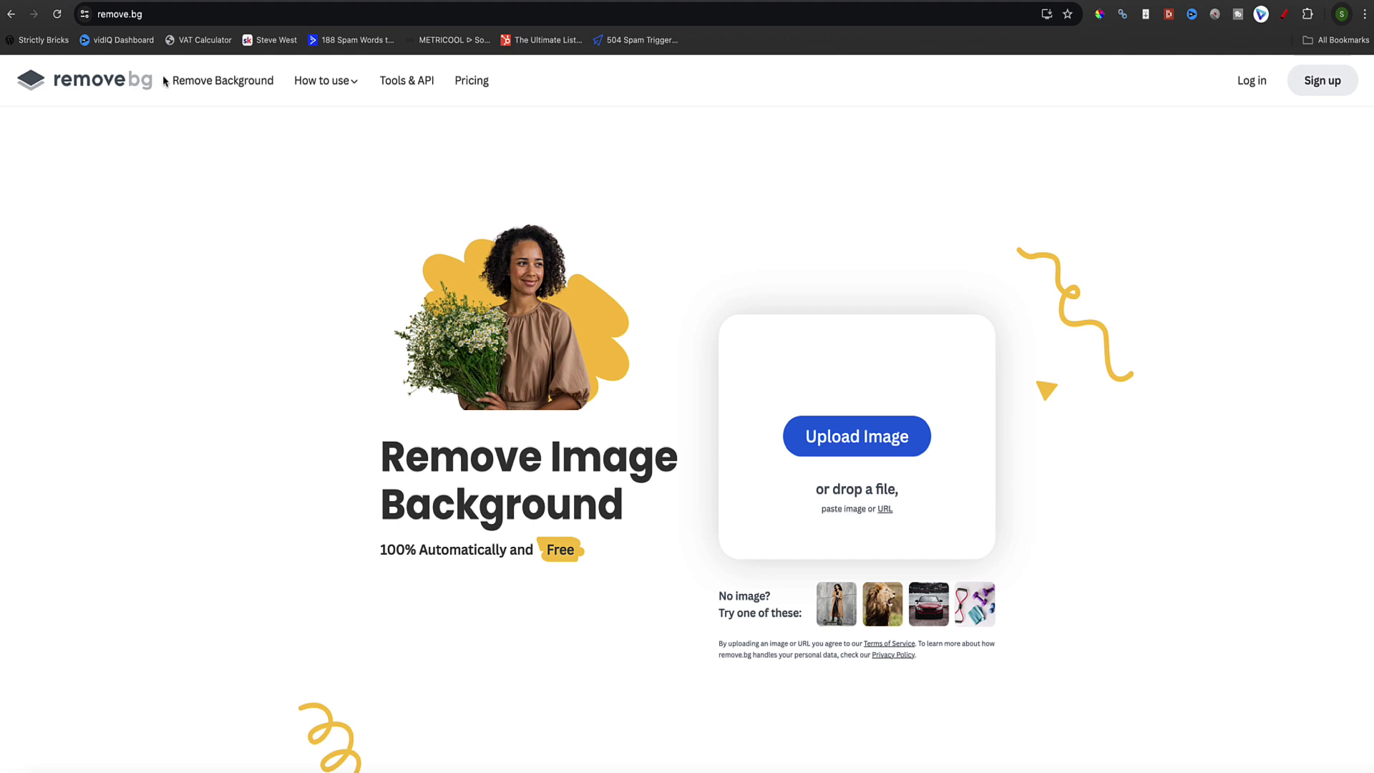
left_click(164, 16)
key("super+c")
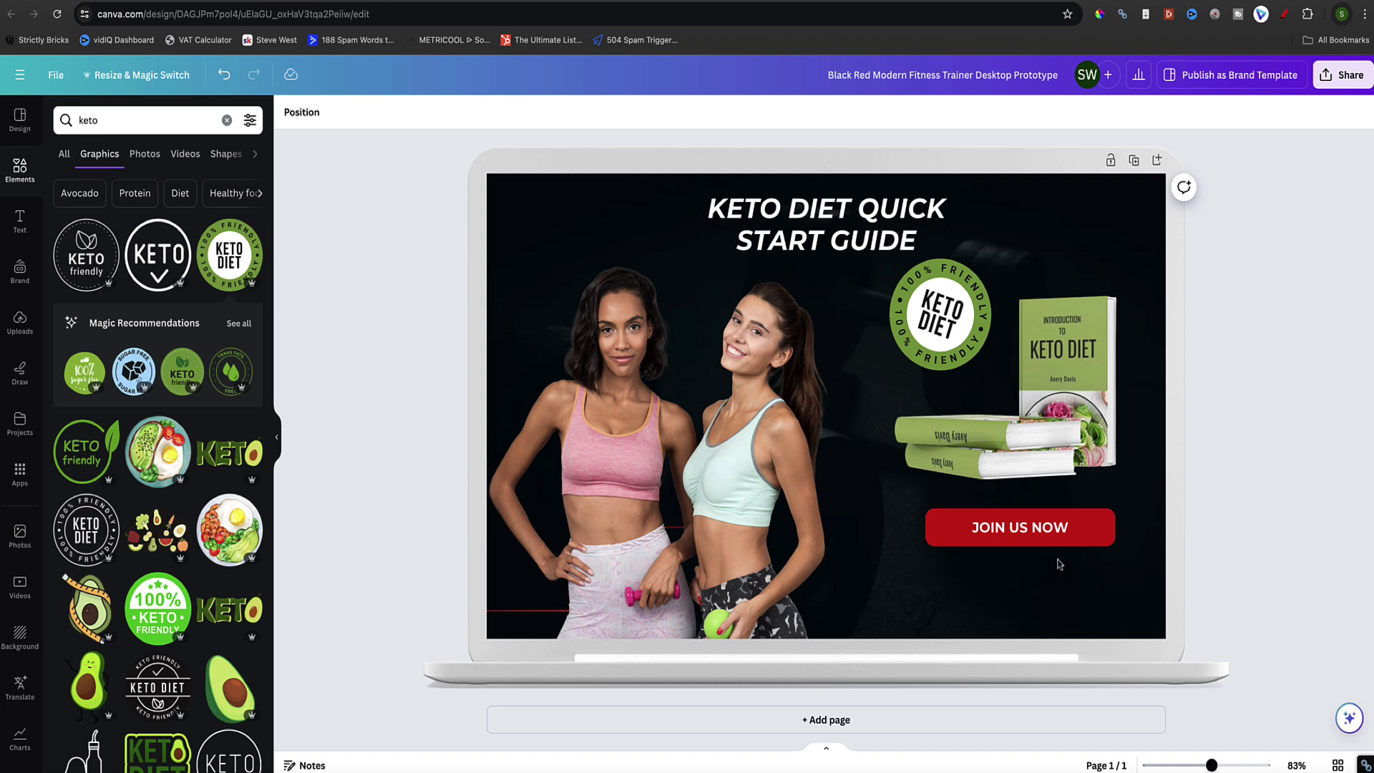
left_click(1106, 533)
left_click(1042, 474)
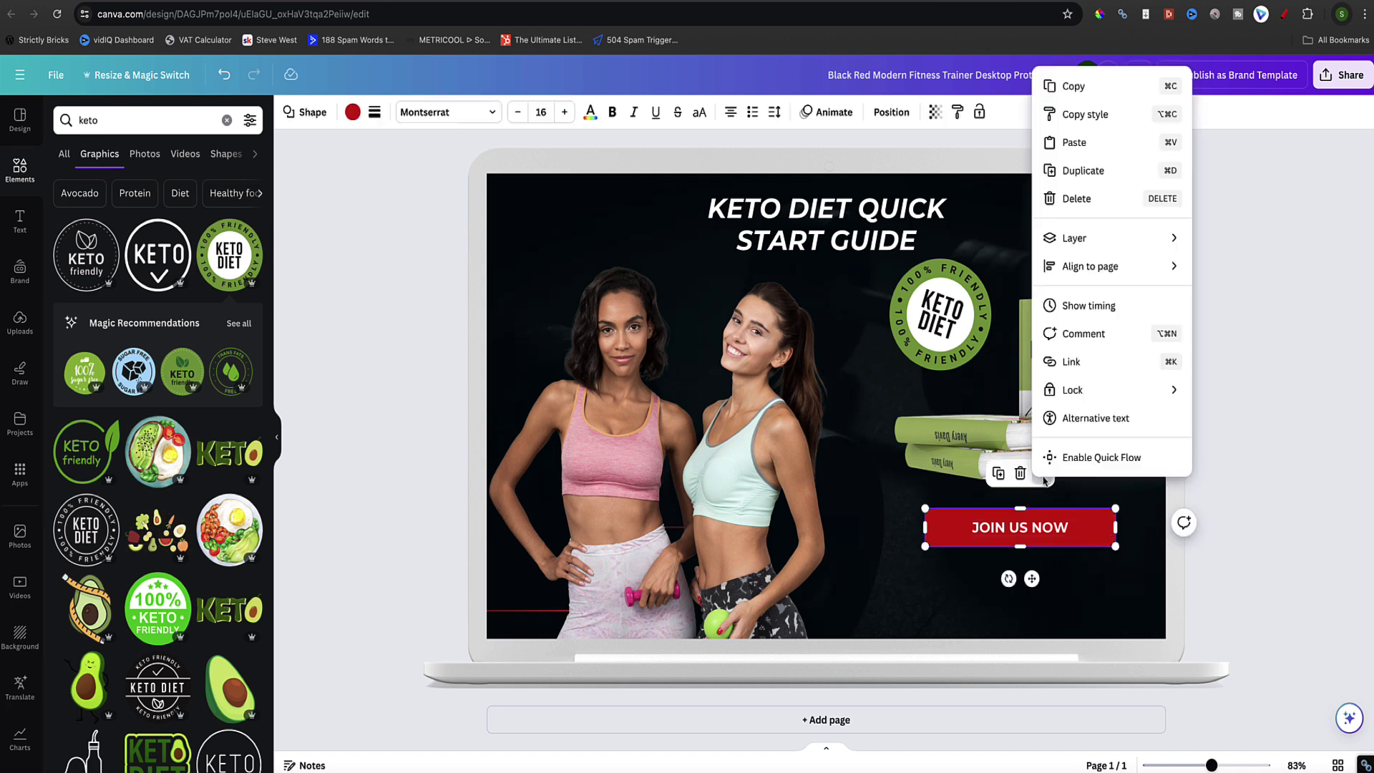
left_click(1071, 361)
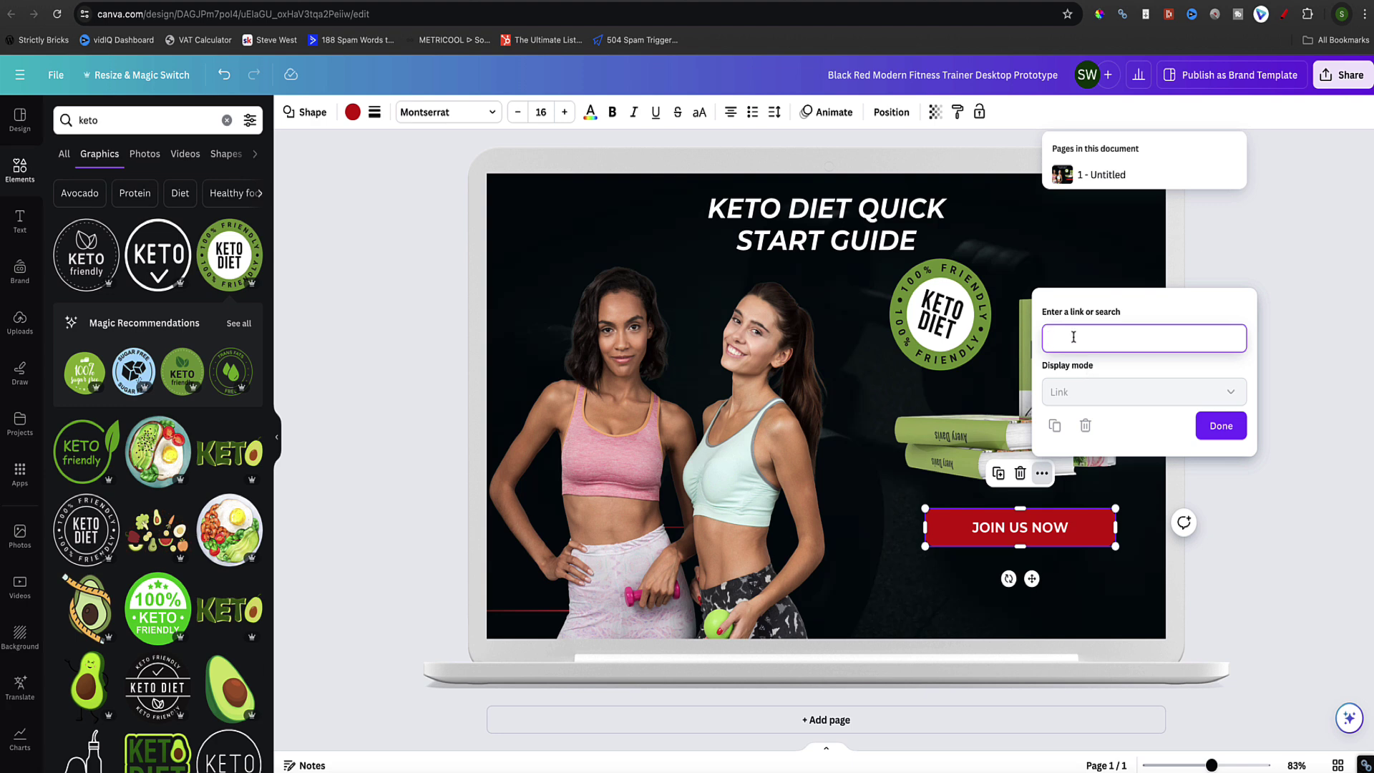
key("super+v")
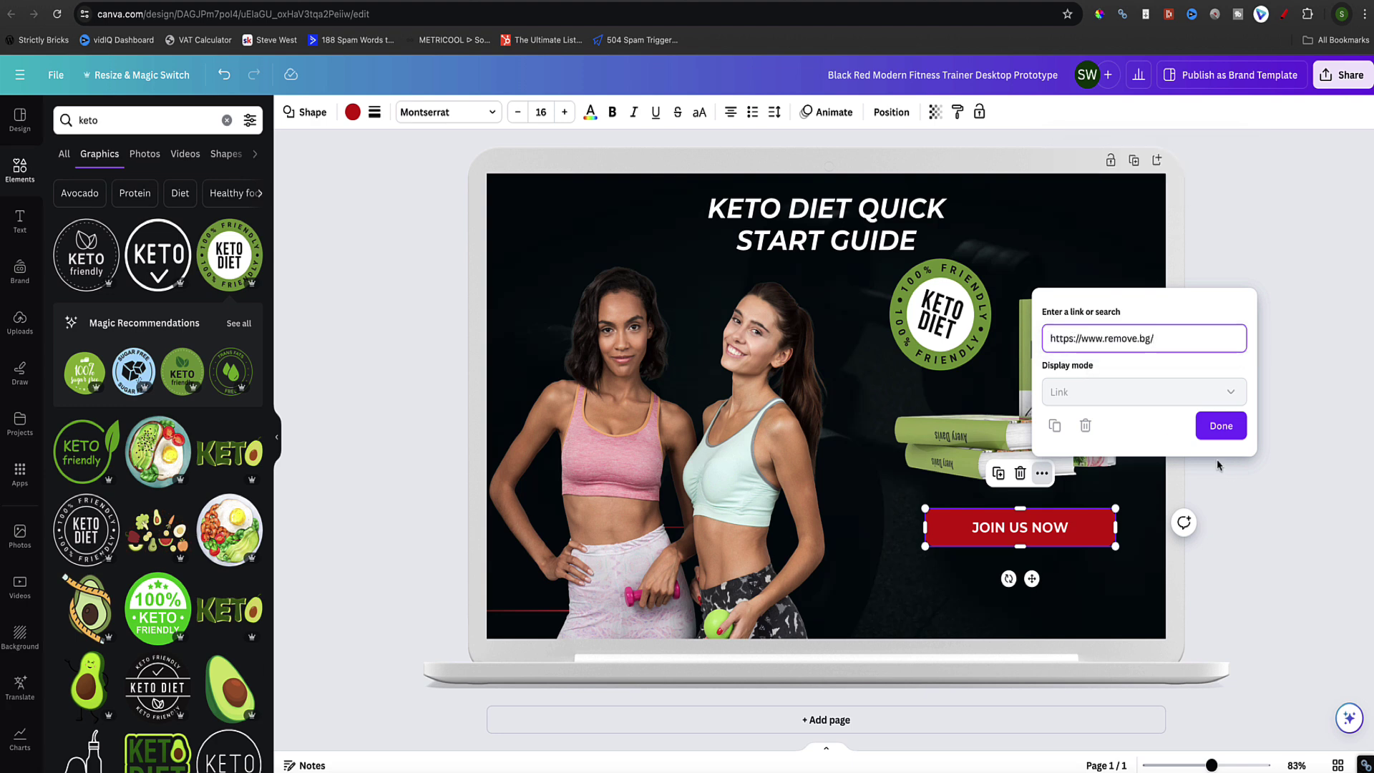
left_click(1223, 425)
right_click(1223, 425)
left_click(1216, 651)
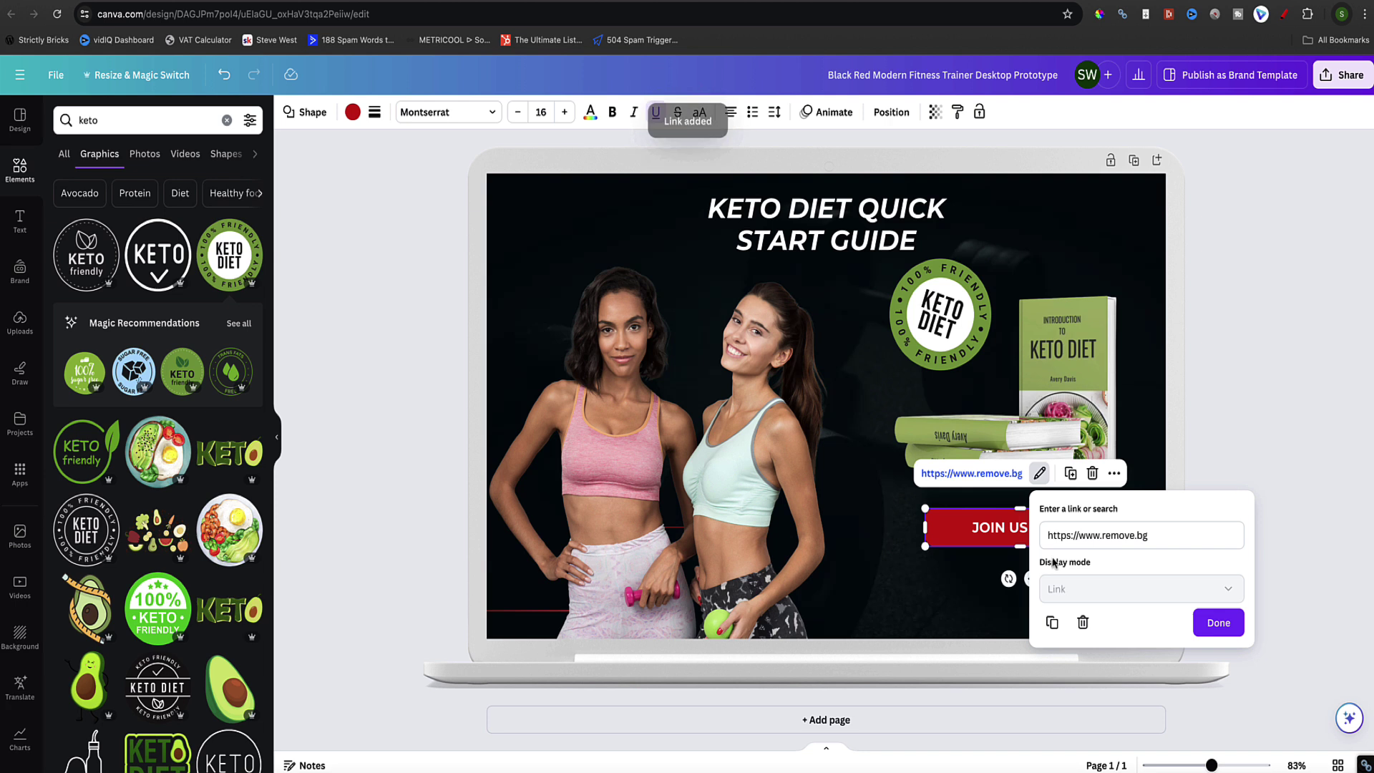
left_click(1209, 628)
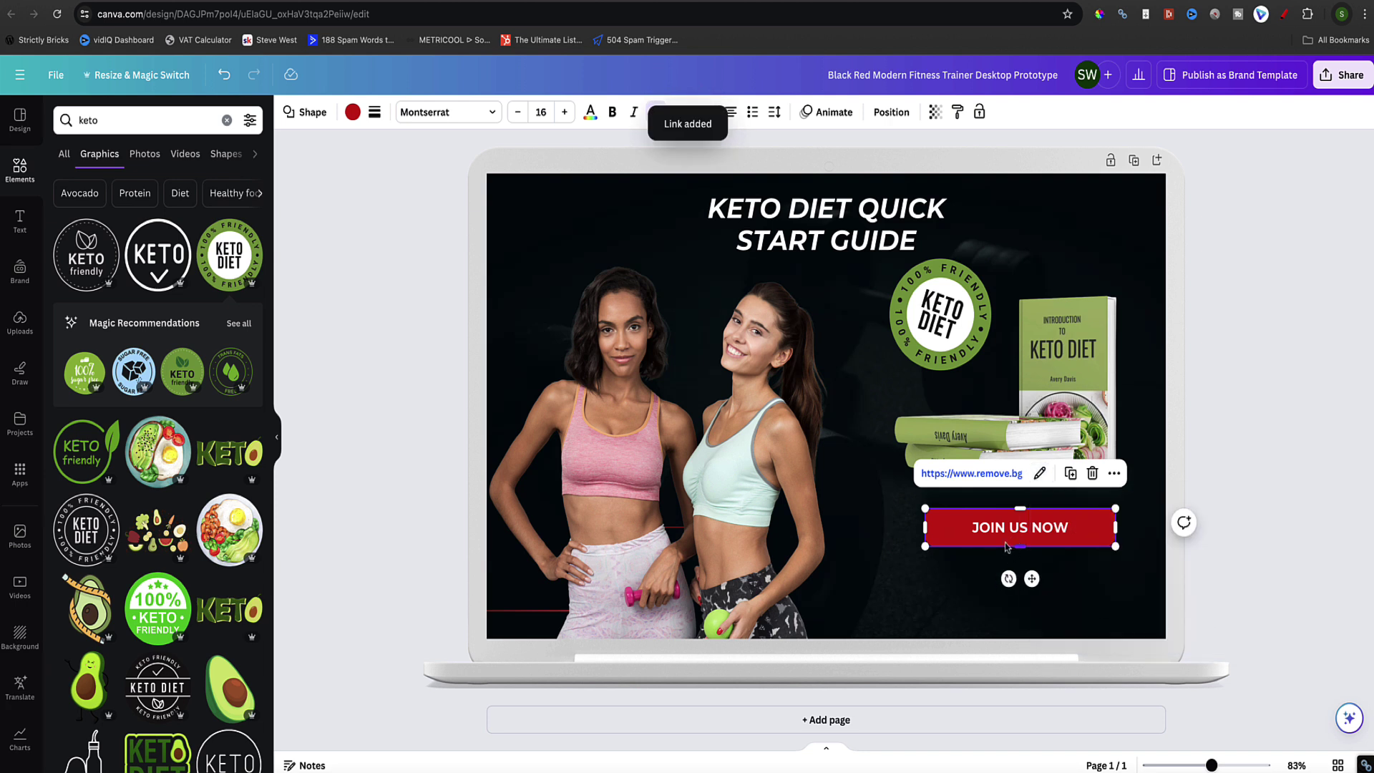
- Replace the dark page background with the recently used dark wood photo with pumpkins
left_click(515, 207)
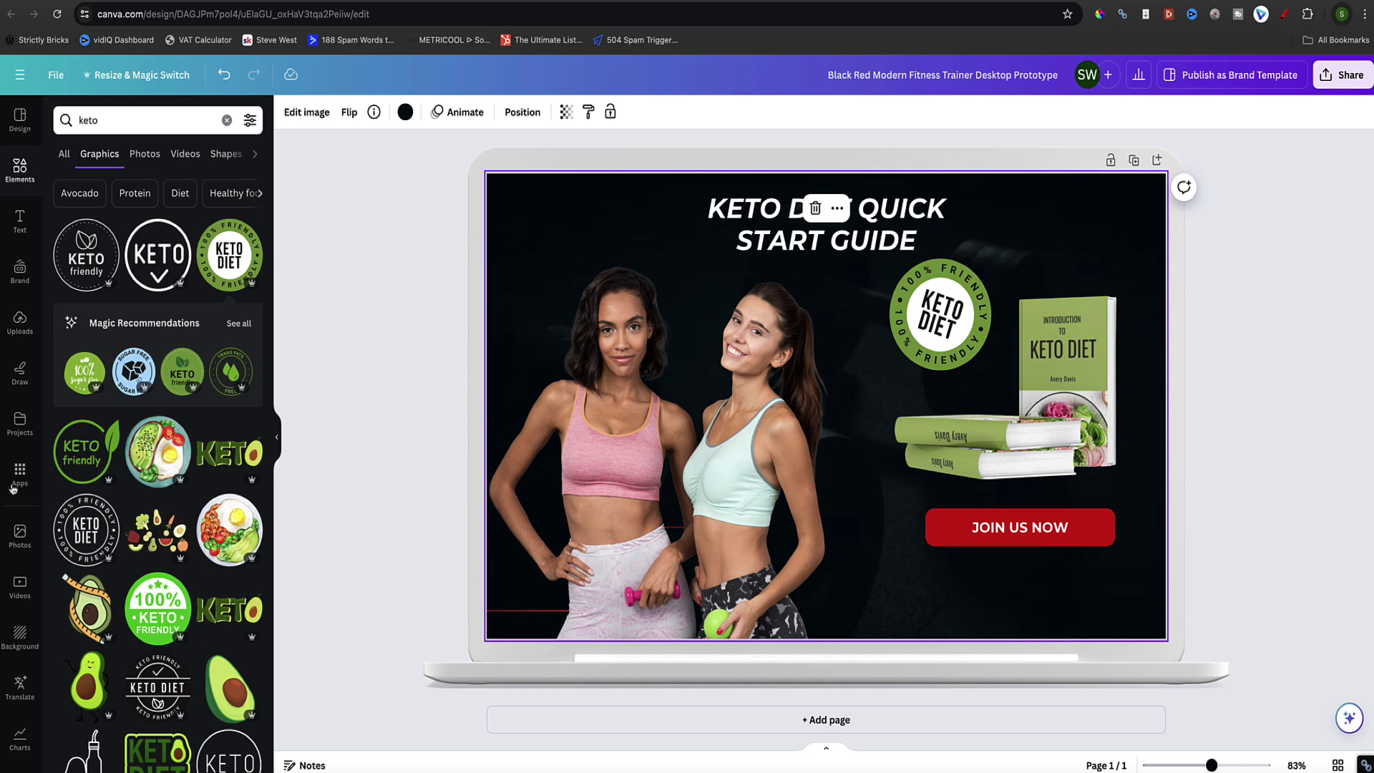
left_click(20, 637)
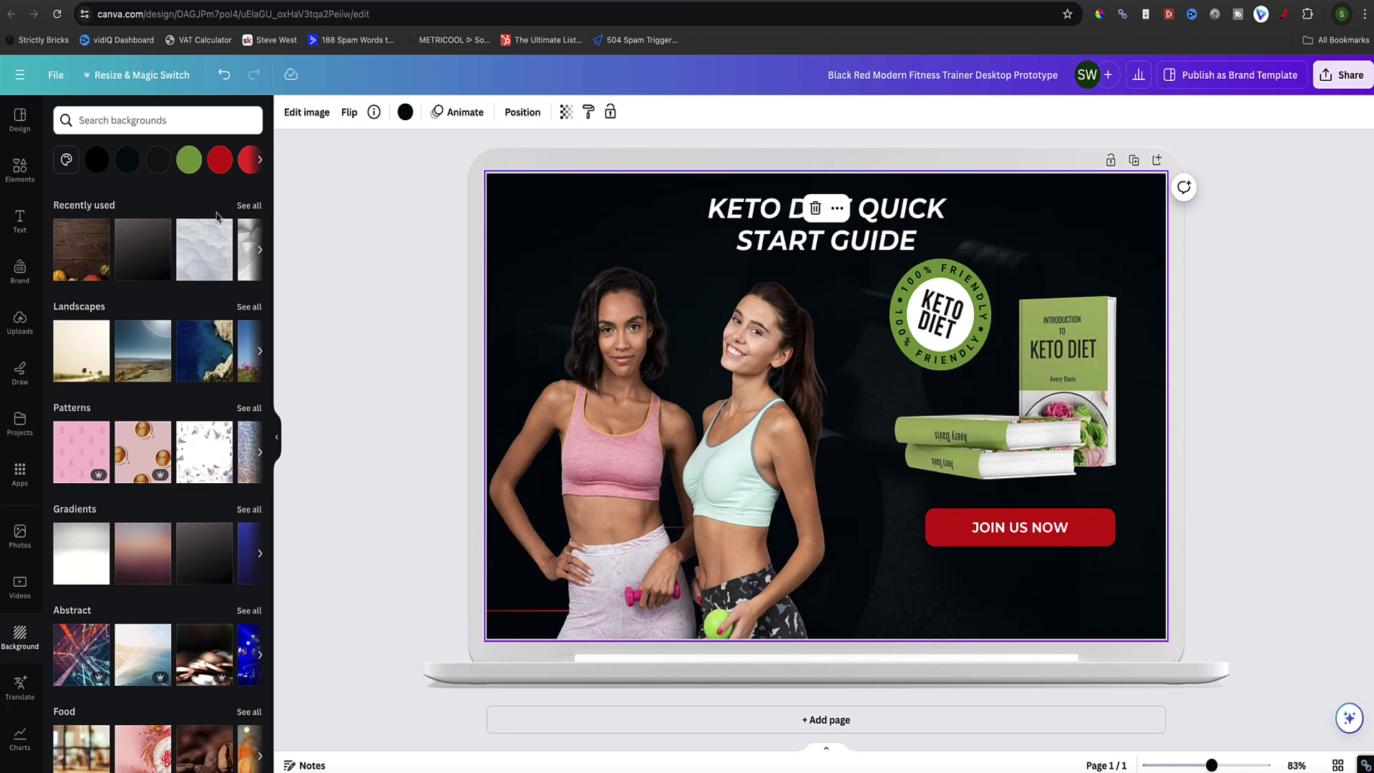
left_click(85, 249)
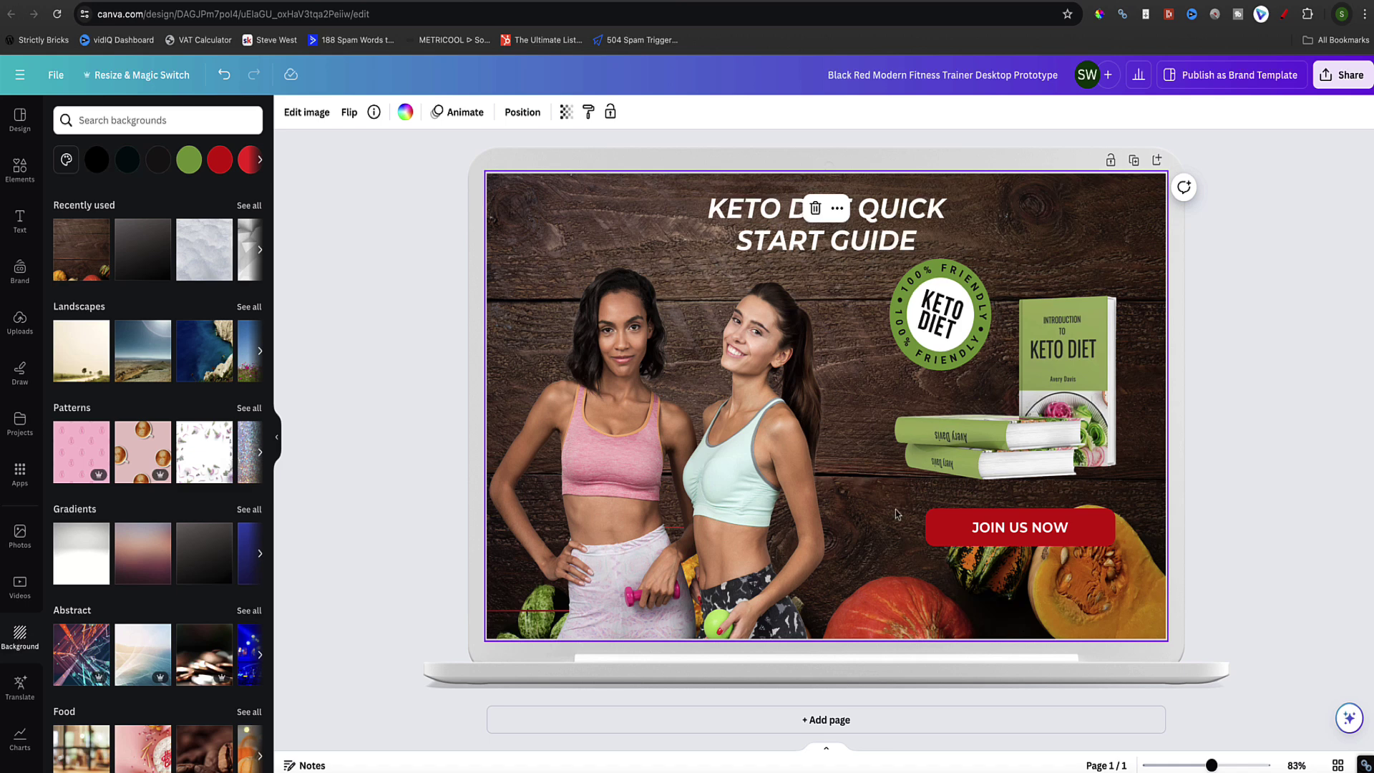
- Undo the wood photo background so the dark page background is restored
left_click(1257, 392)
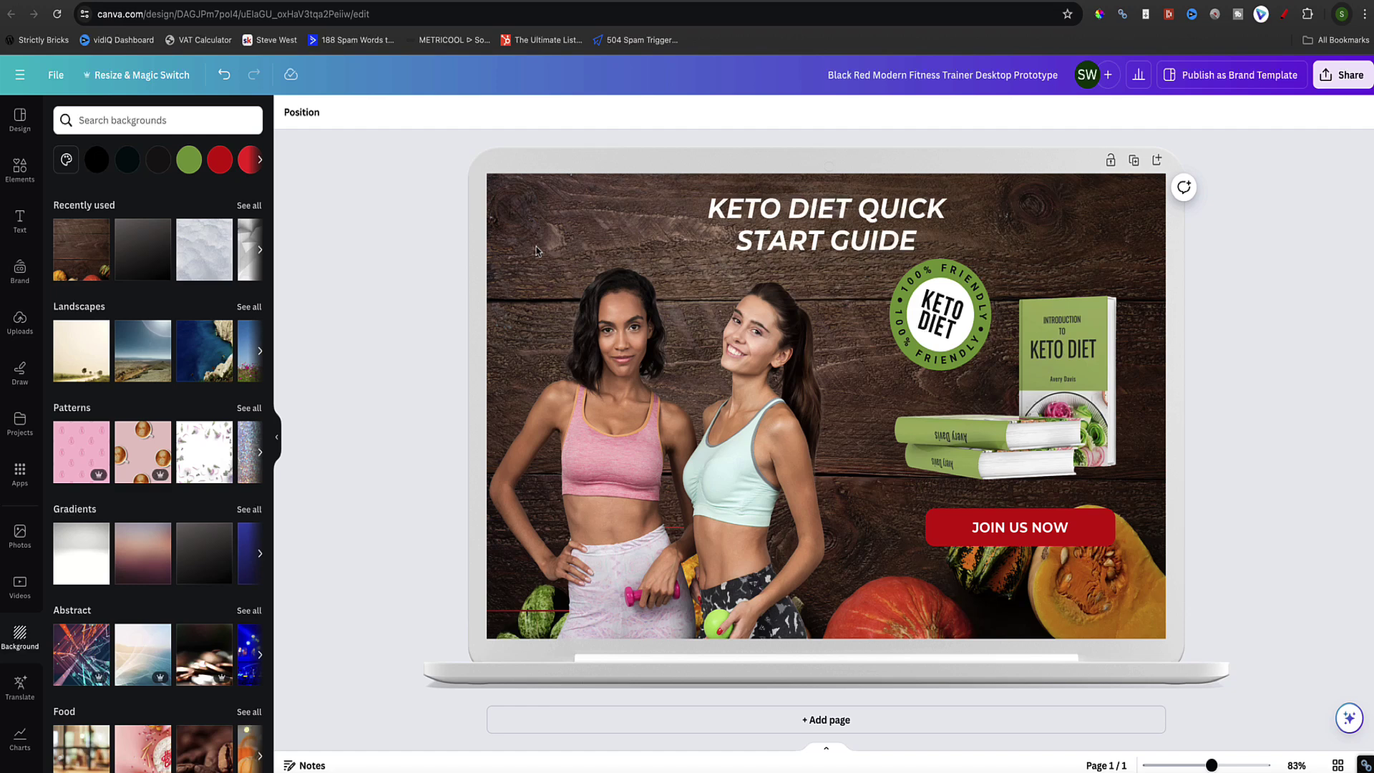
left_click(224, 76)
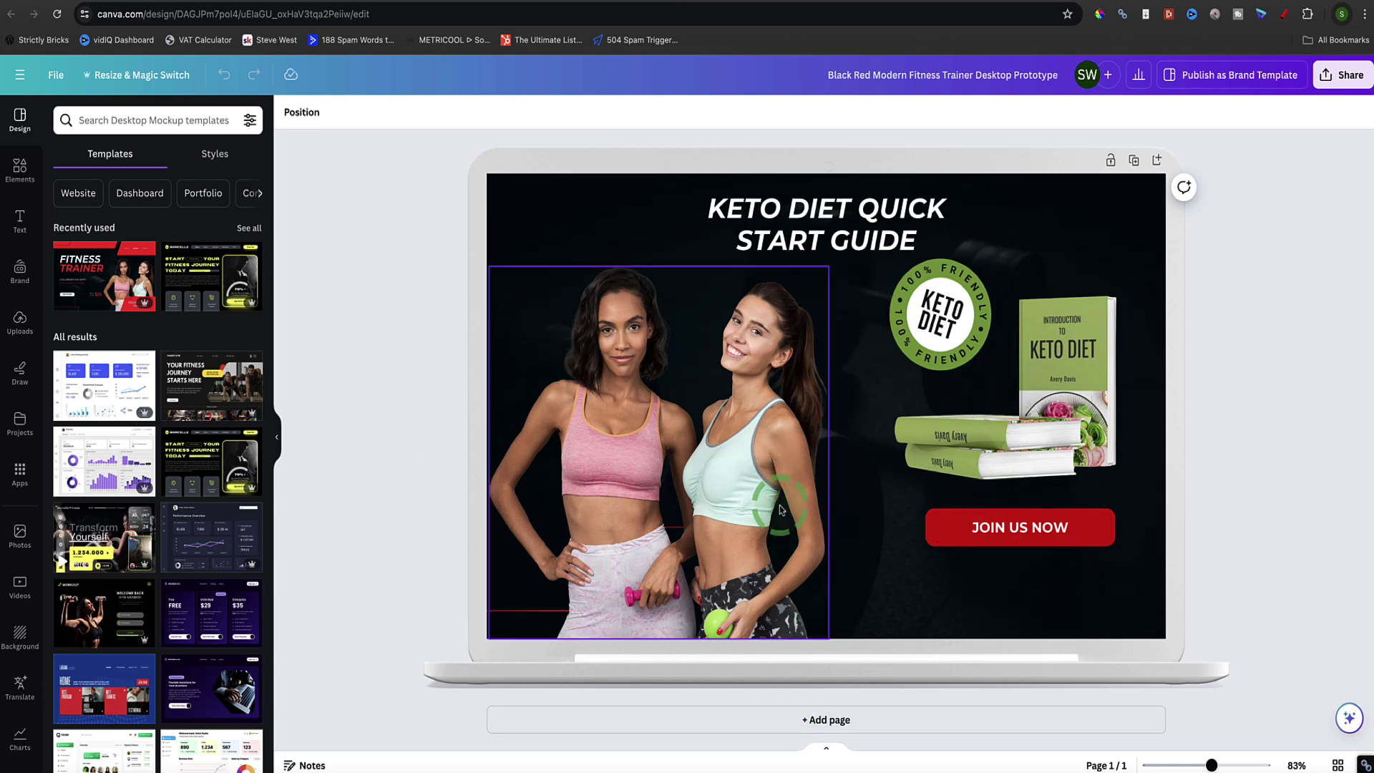
- Discard a newly added blank page and duplicate the first page as page 2 instead
left_click(833, 721)
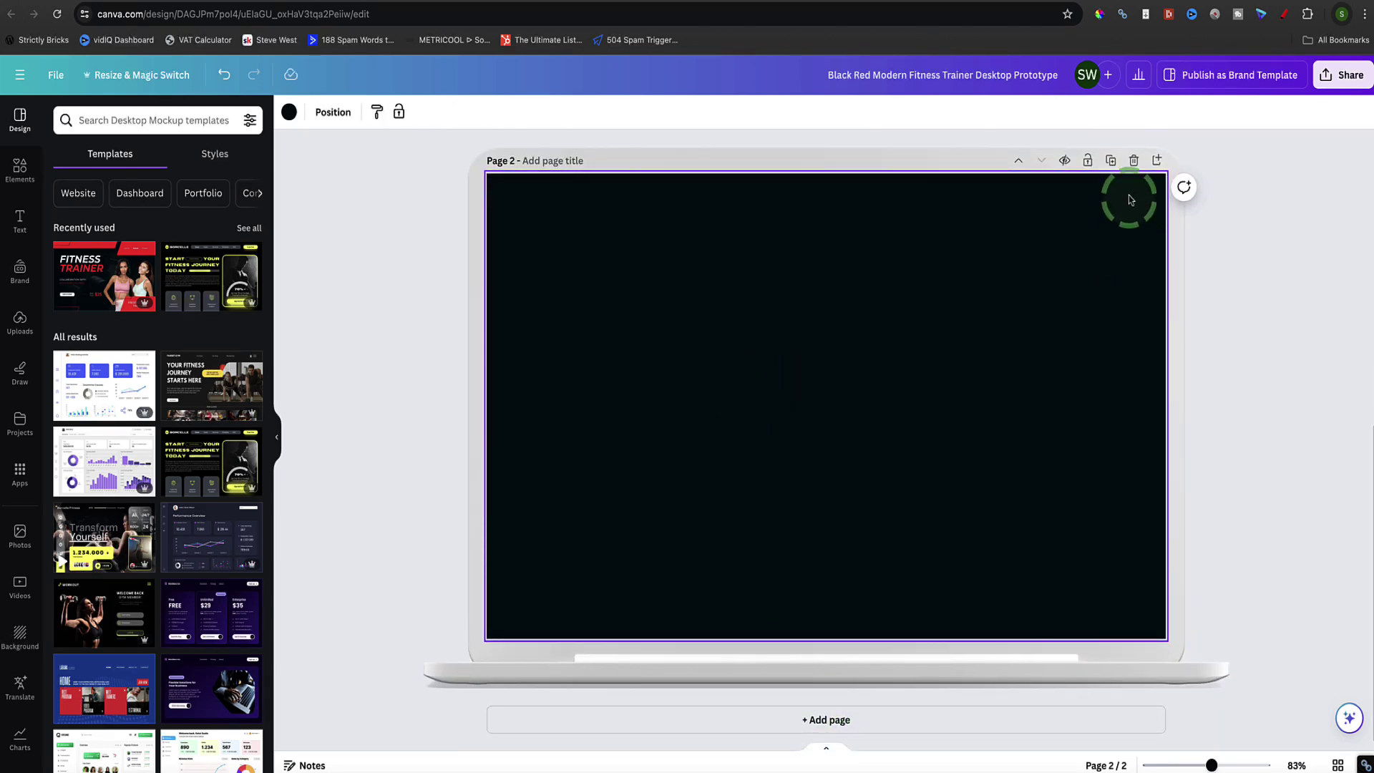
left_click(1134, 160)
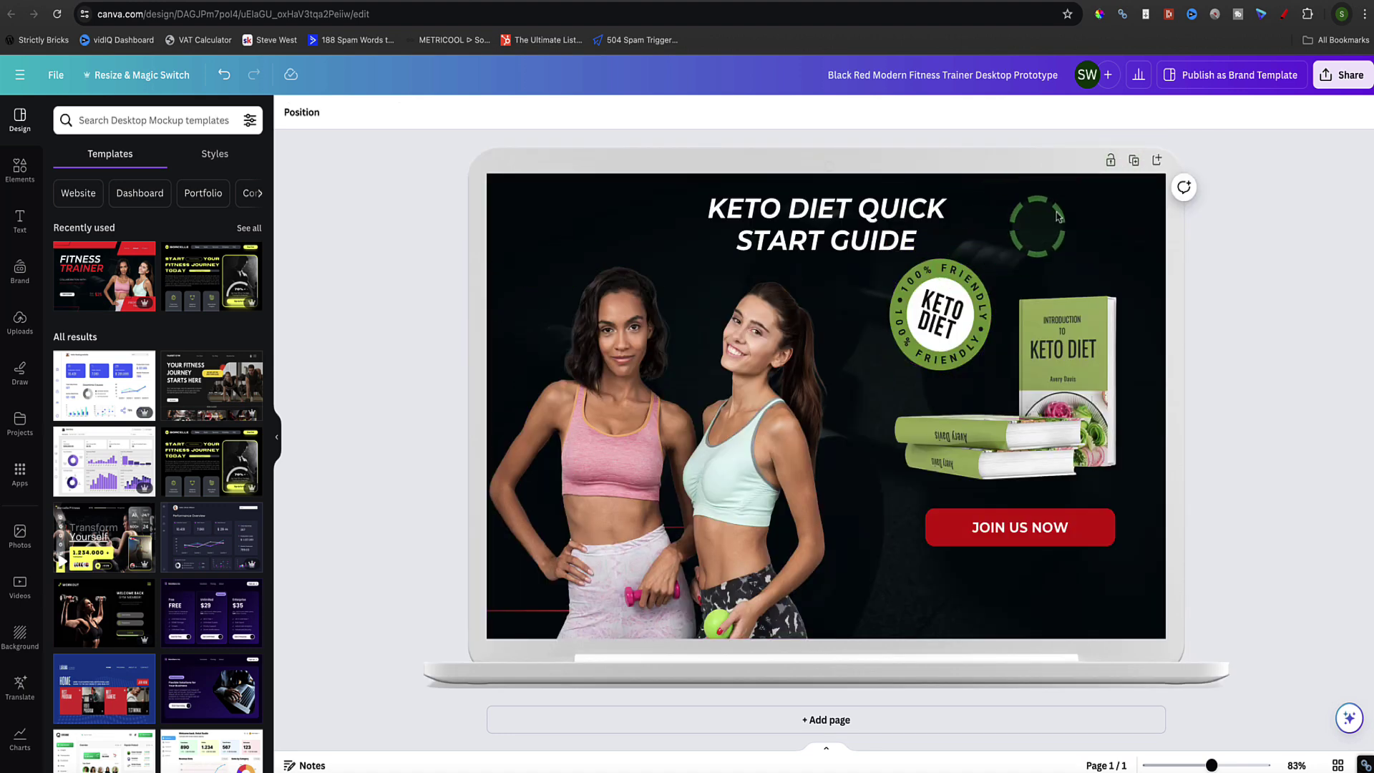
left_click(1141, 168)
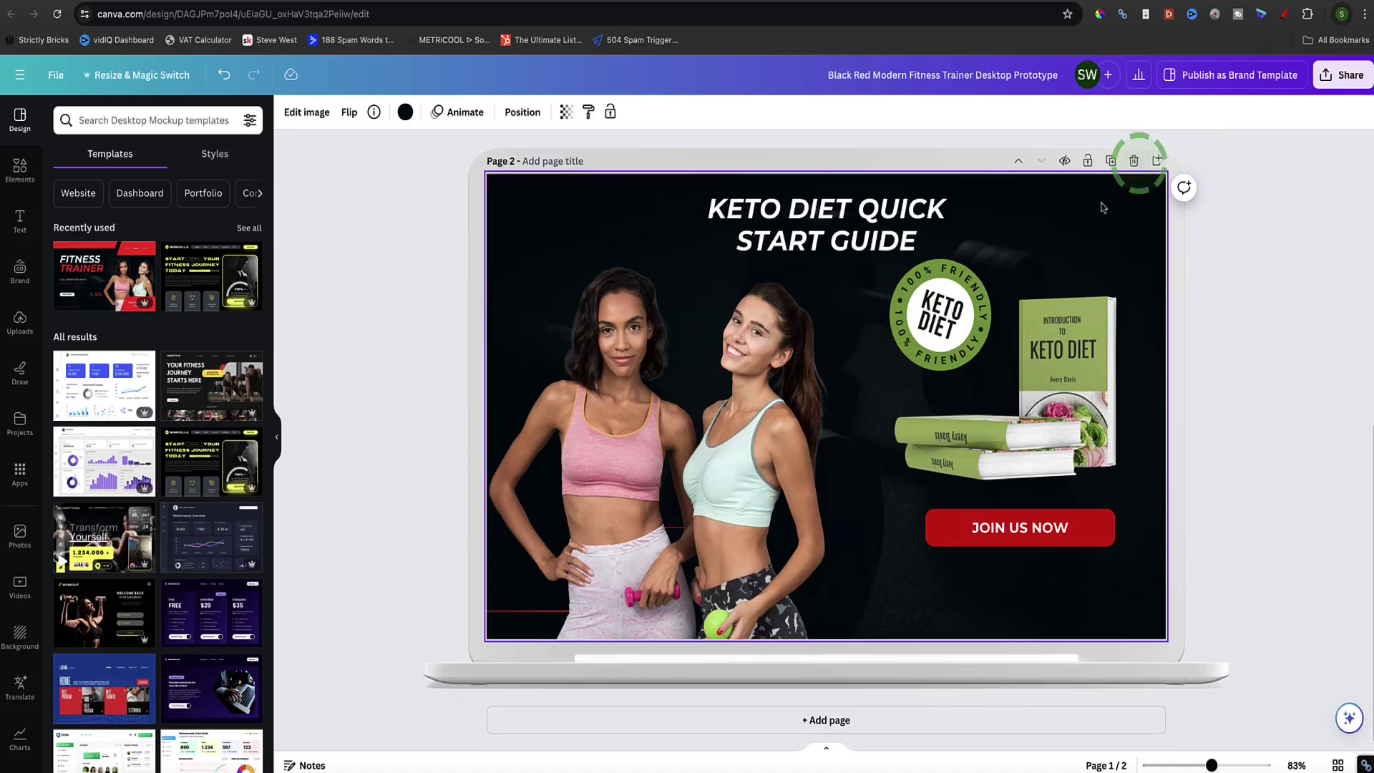
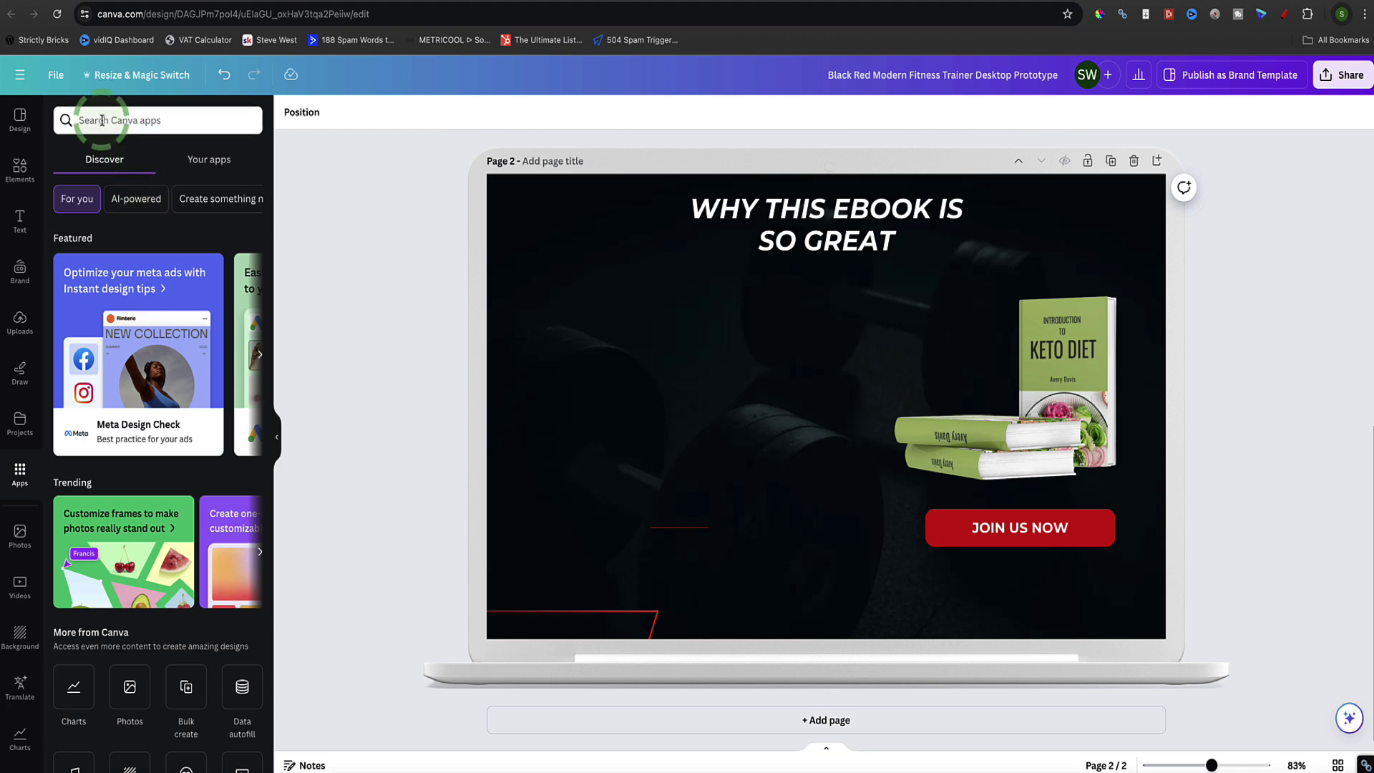
- Search the apps for "youtube" and open the YouTube app
type("youtube")
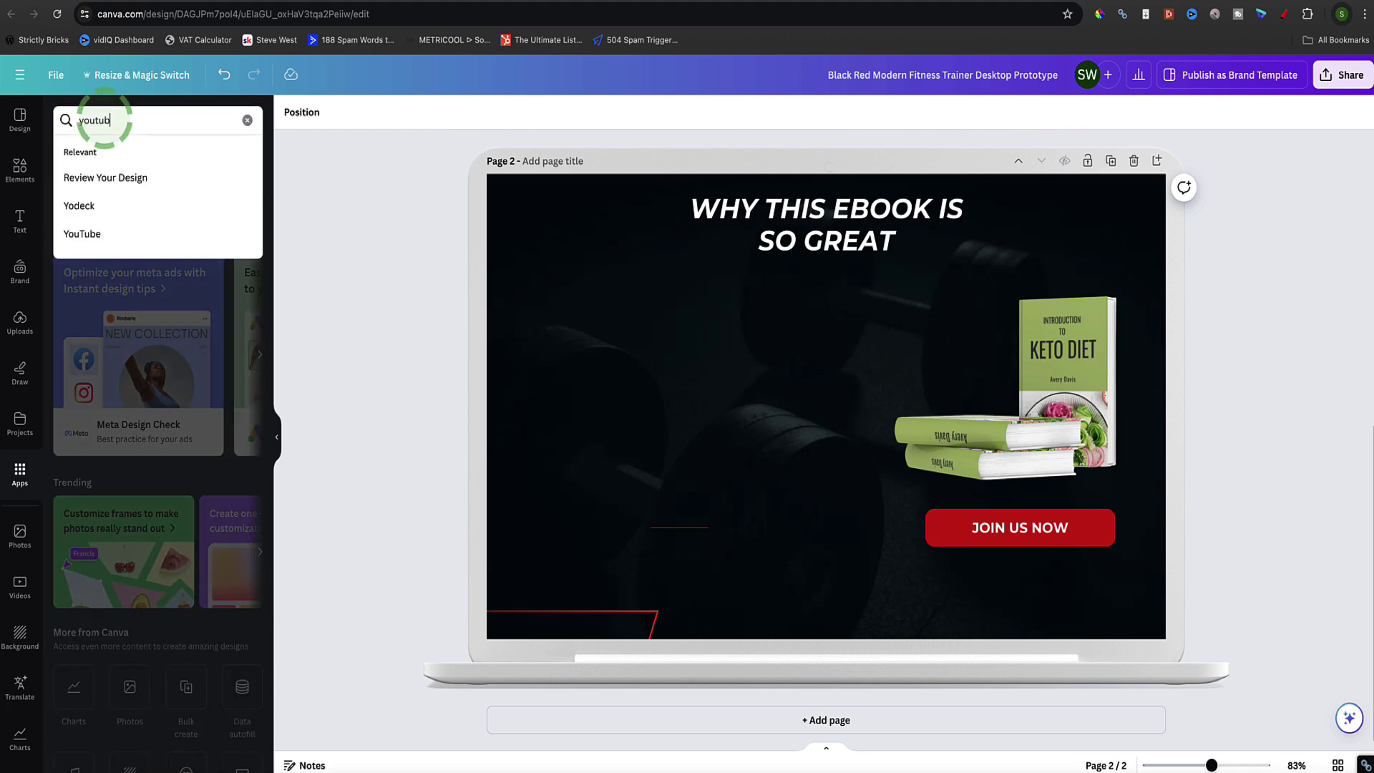
key("Return")
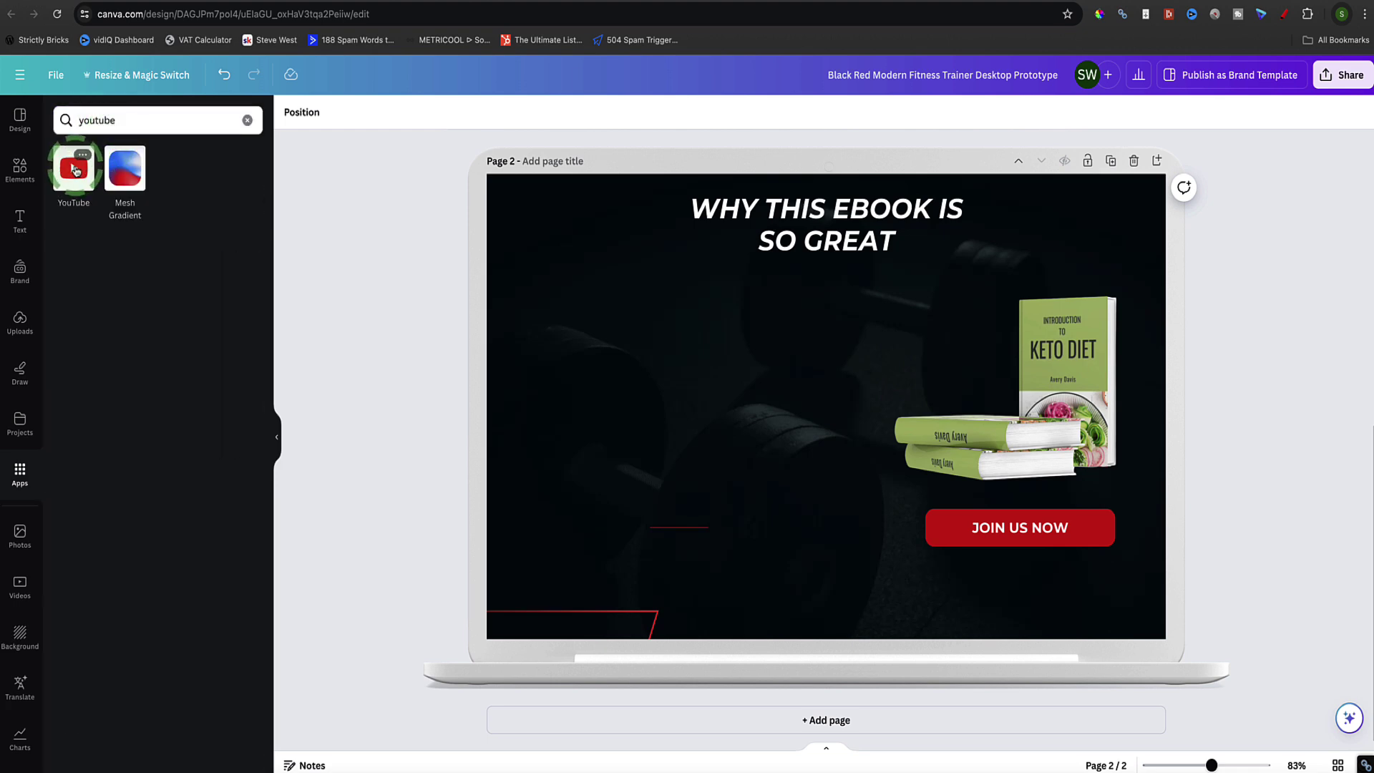
left_click(74, 169)
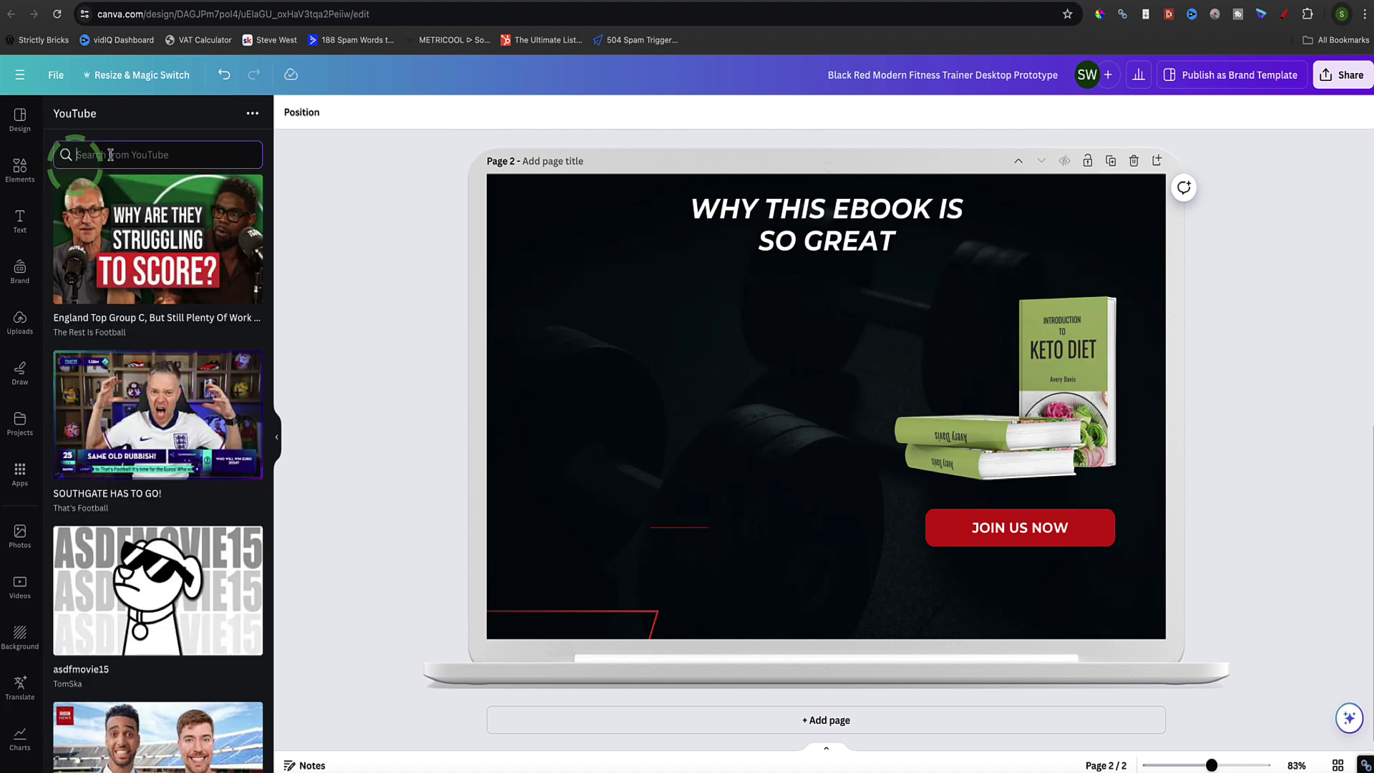
- Search the YouTube videos for "entrepreneur nut" and browse the results
type("entrepreneur nut")
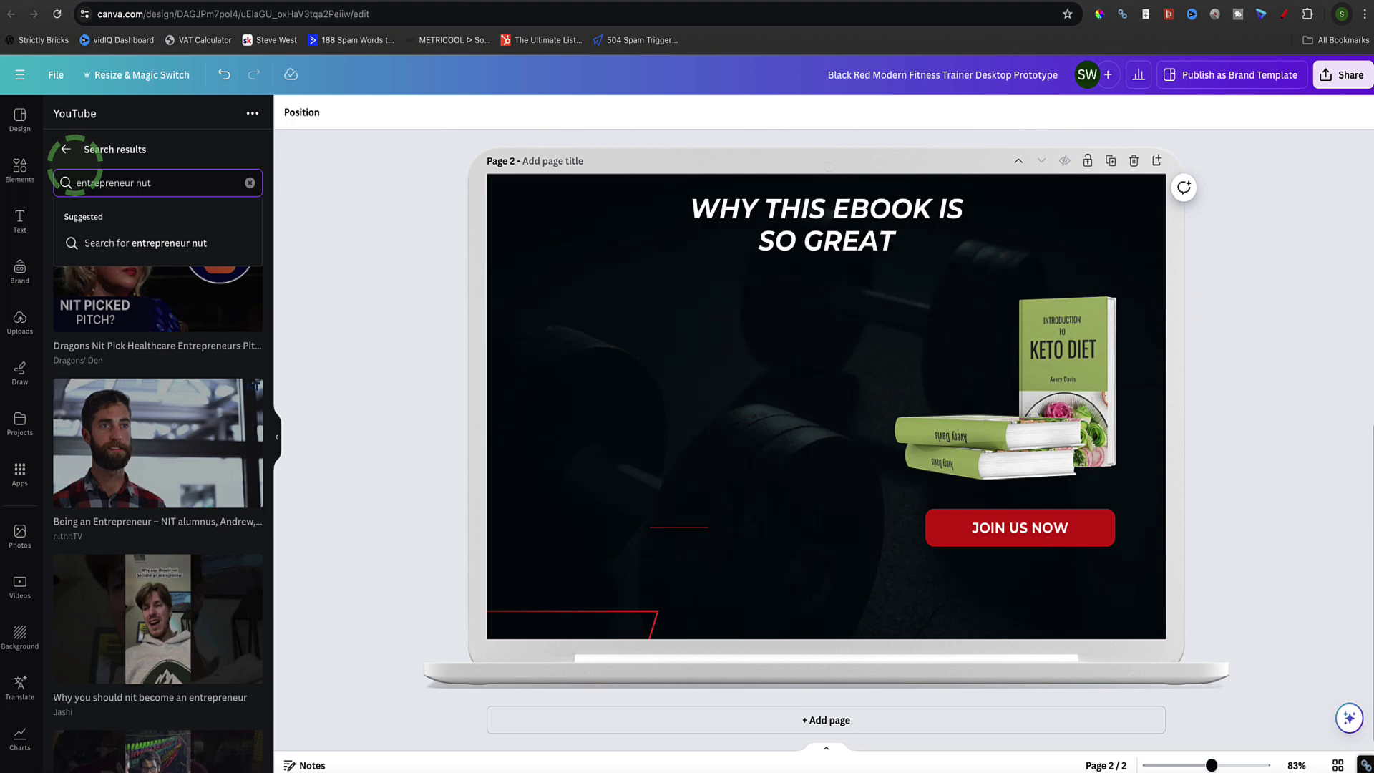
scroll(141, 368, "down", 2)
scroll(141, 368, "down", 6)
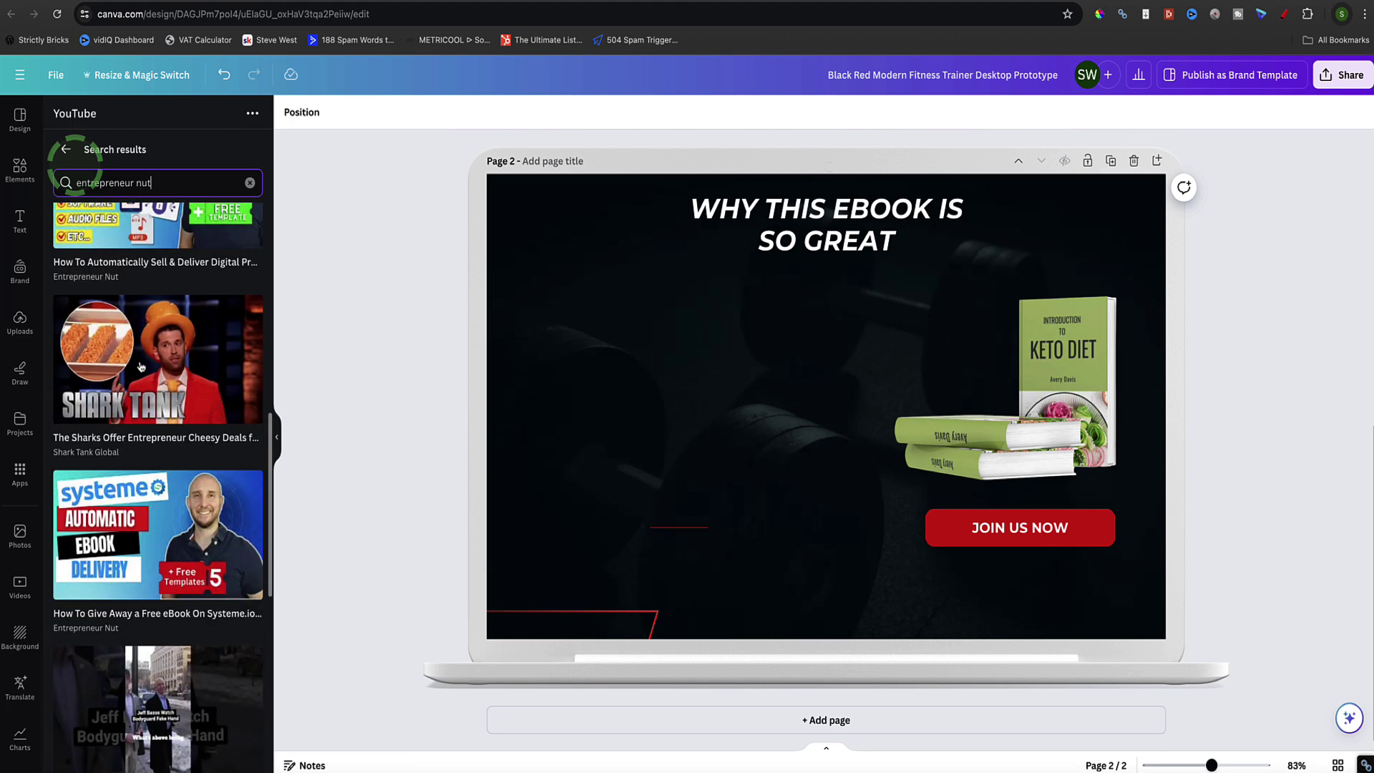
scroll(148, 354, "up", 8)
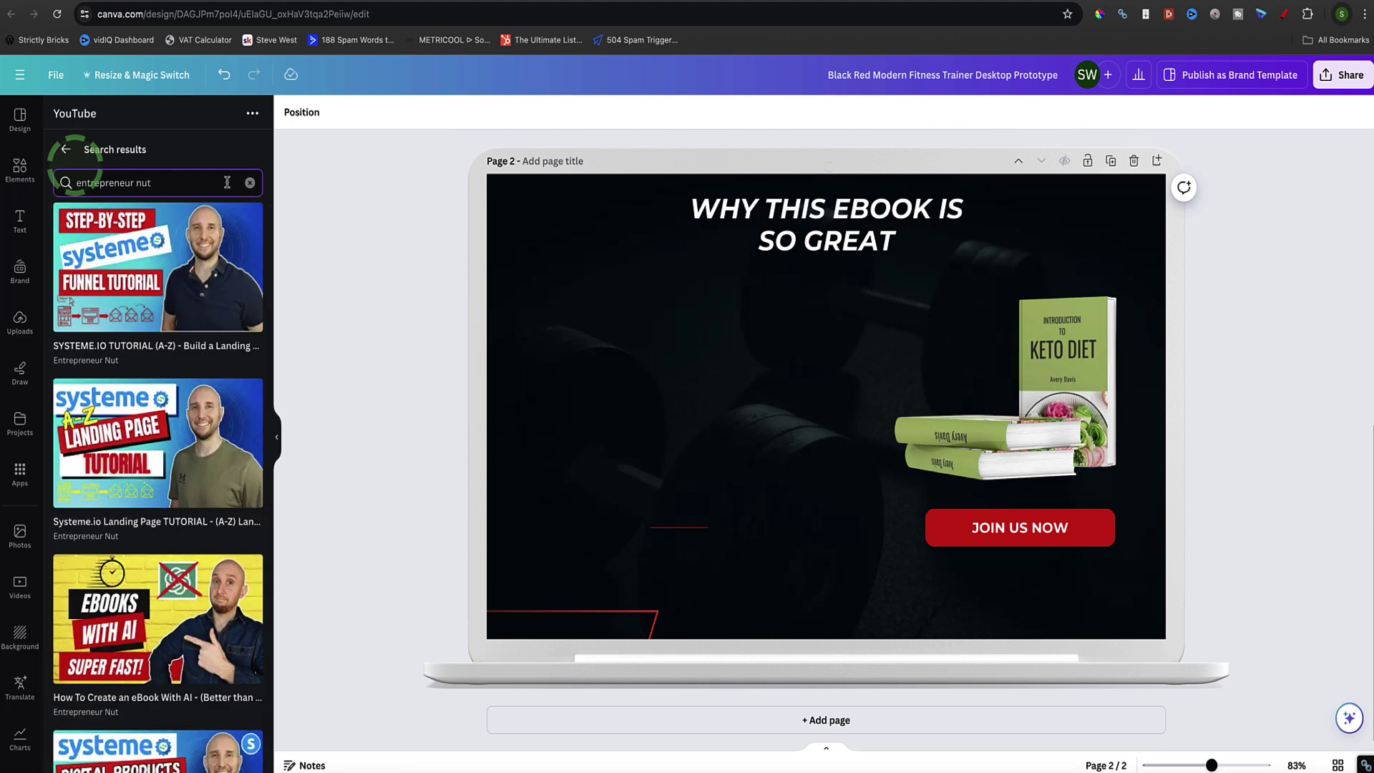
- Search YouTube for "keto" instead and add the video THE KETO DIET - EXPLAINED WITH SCIENCE to page 2
left_click(243, 184)
type("keto")
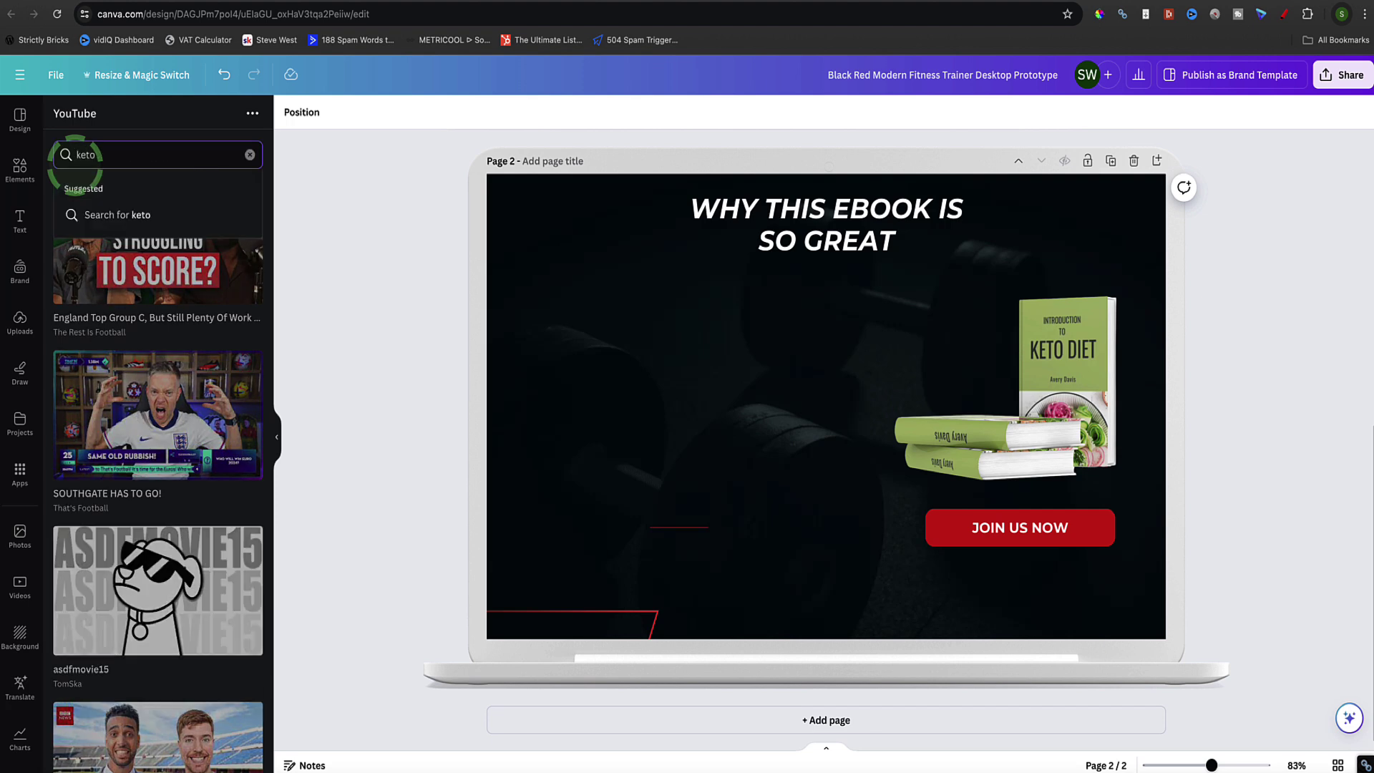
key("Return")
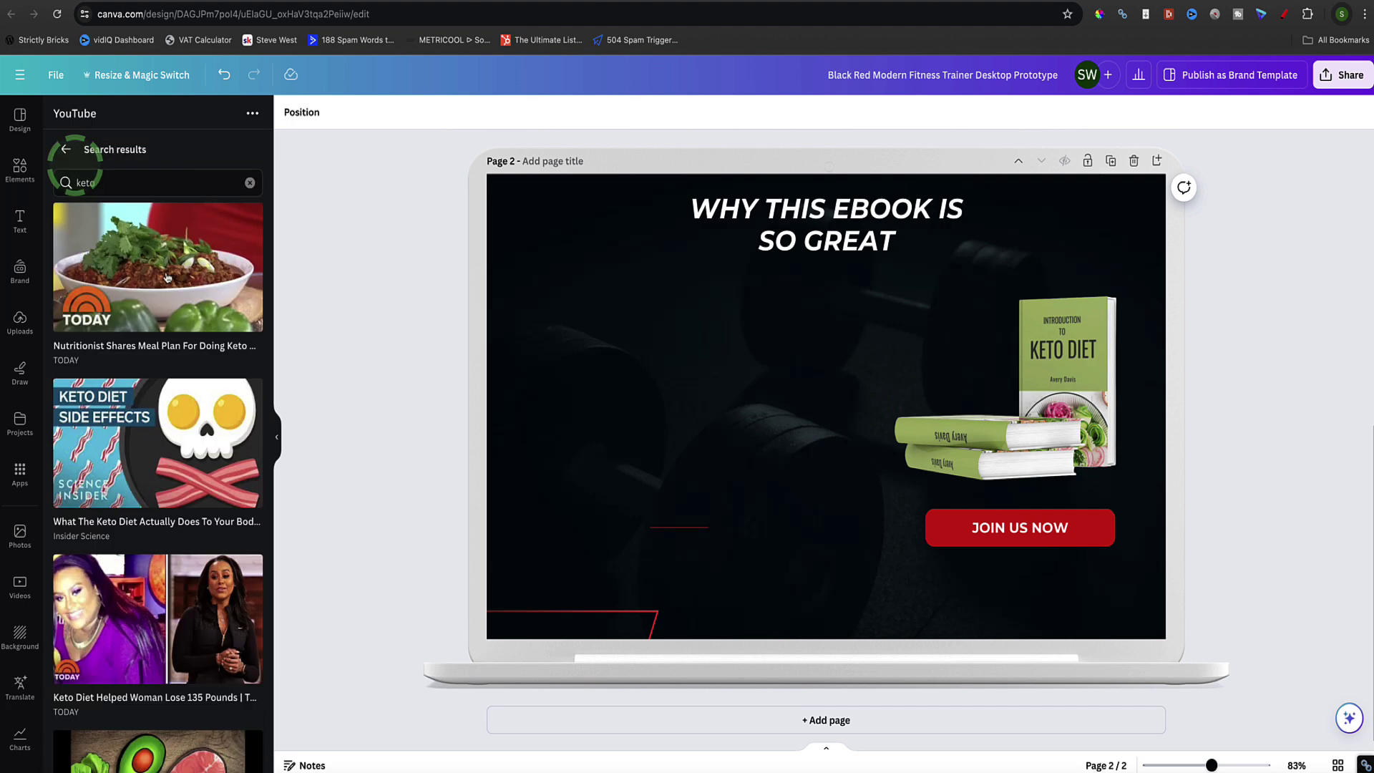
scroll(164, 277, "down", 6)
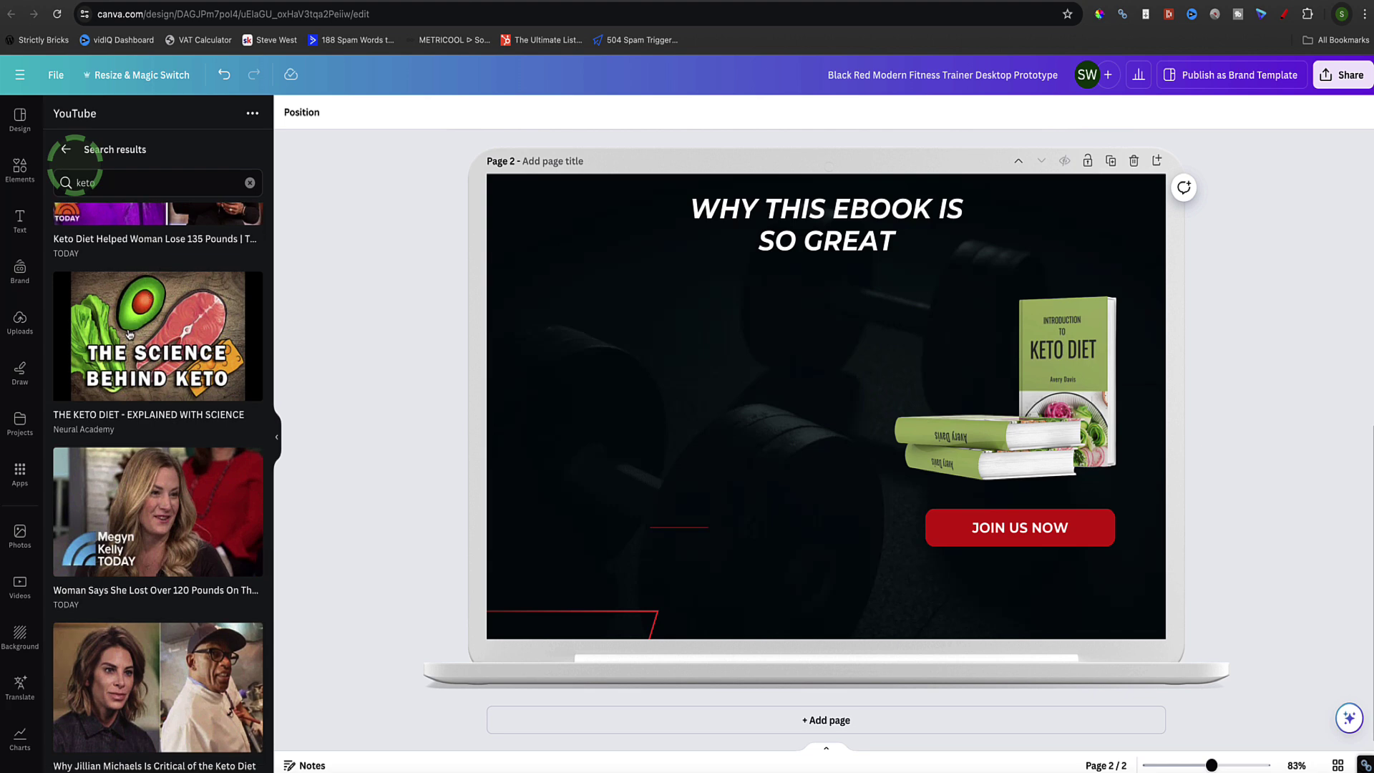
left_click_drag(130, 334, 703, 309)
- Shrink the video and centre it below the heading with a gap, and move the red button and the books lower on page 2
left_click_drag(1050, 259, 852, 358)
left_click_drag(770, 417, 878, 328)
left_click_drag(1100, 517, 1088, 569)
left_click_drag(1059, 401, 1059, 467)
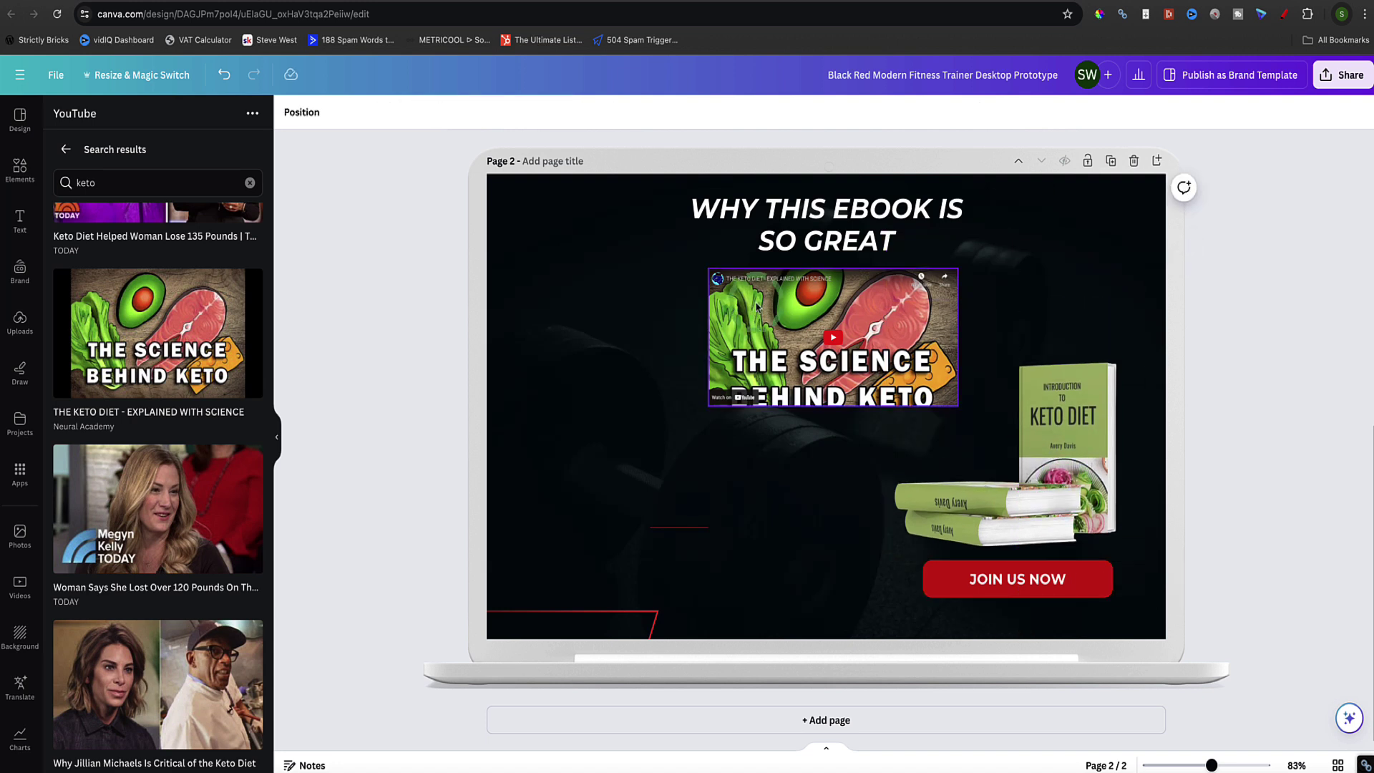
left_click_drag(756, 306, 756, 337)
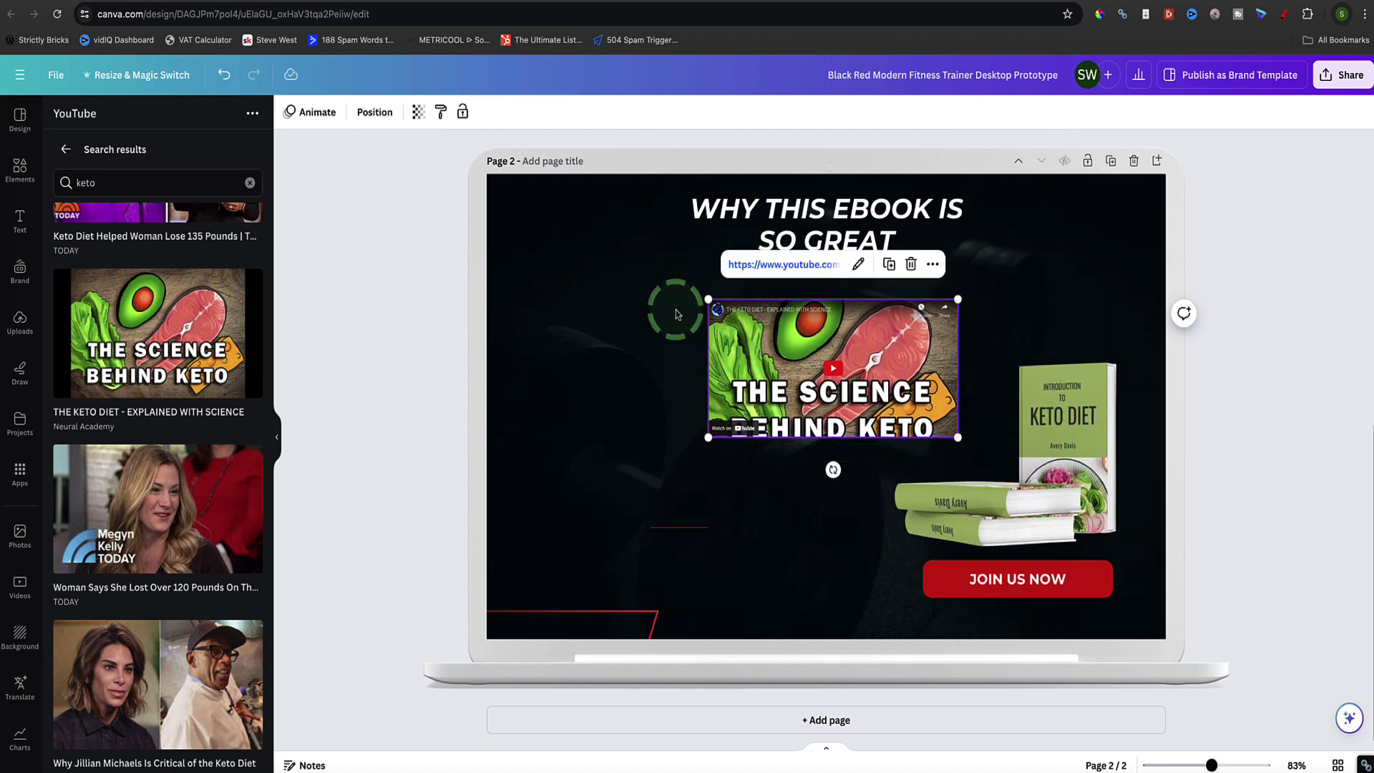
- Duplicate the page 2 heading, shrink the copy, place it above the video and change its text to CLICK PLAY TO WATCH THE VIDEO
left_click(794, 241)
left_click(847, 157)
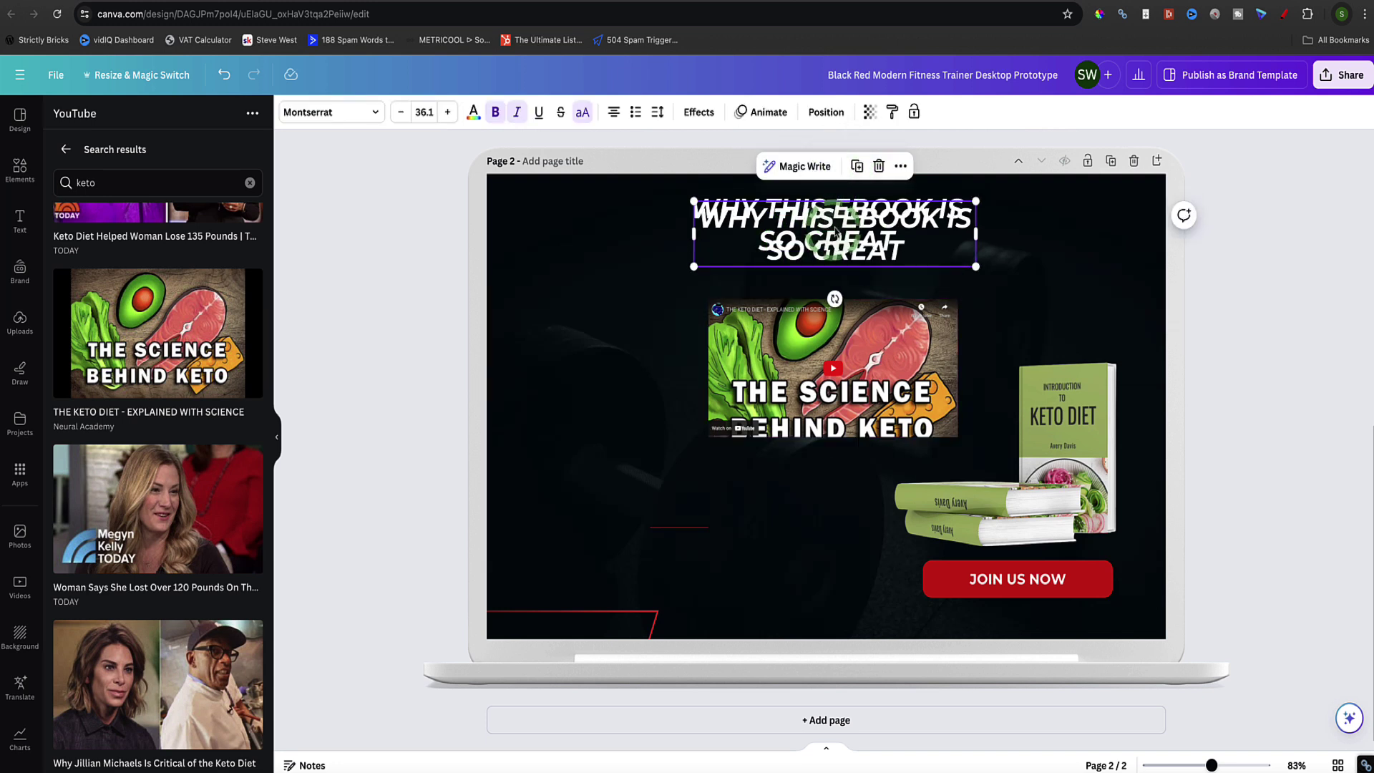
left_click_drag(711, 270, 375, 236)
double_click(823, 275)
key("ctrl+a")
type("CLICK PLAY TO WATCH THE VIDEO")
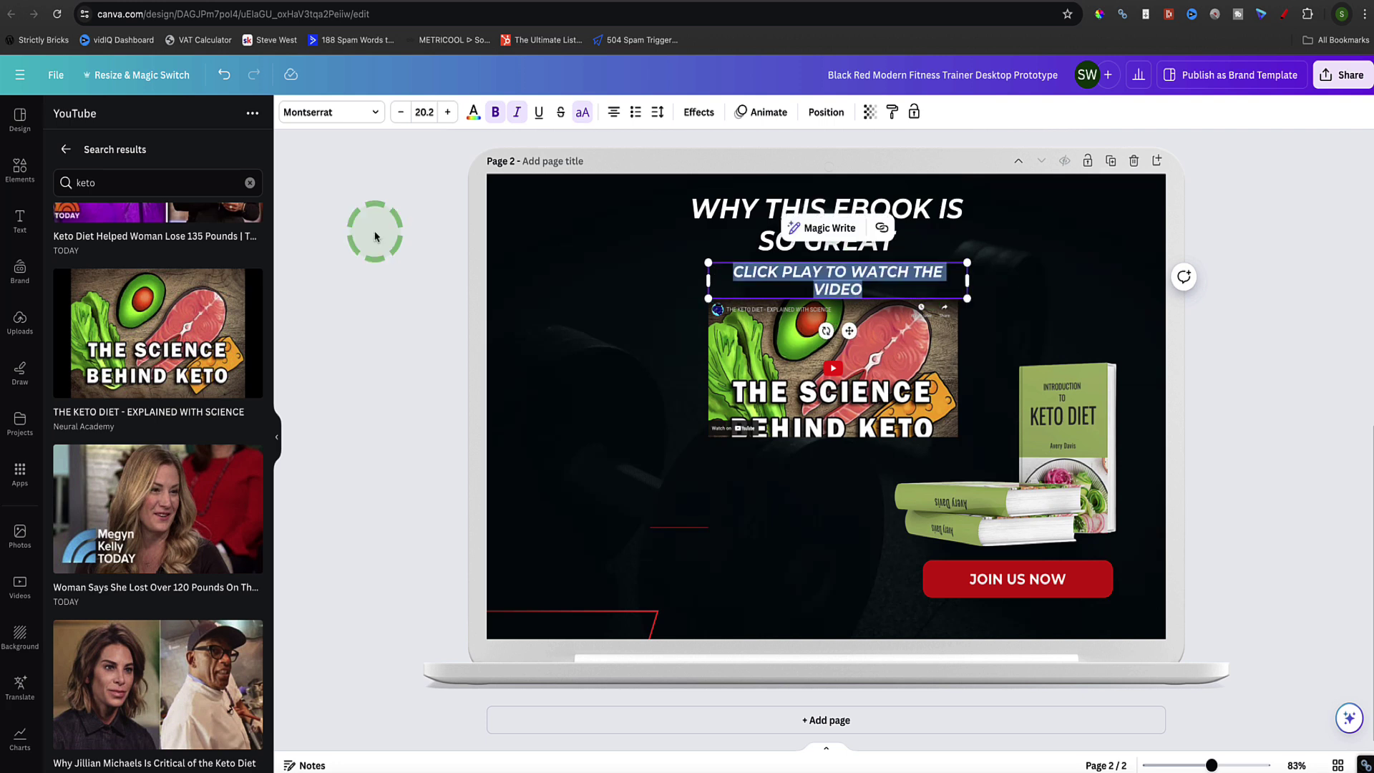
- Change the font of the CLICK PLAY TO WATCH THE VIDEO text to Archivo Black
left_click(372, 112)
scroll(190, 272, "down", 2)
scroll(192, 275, "down", 3)
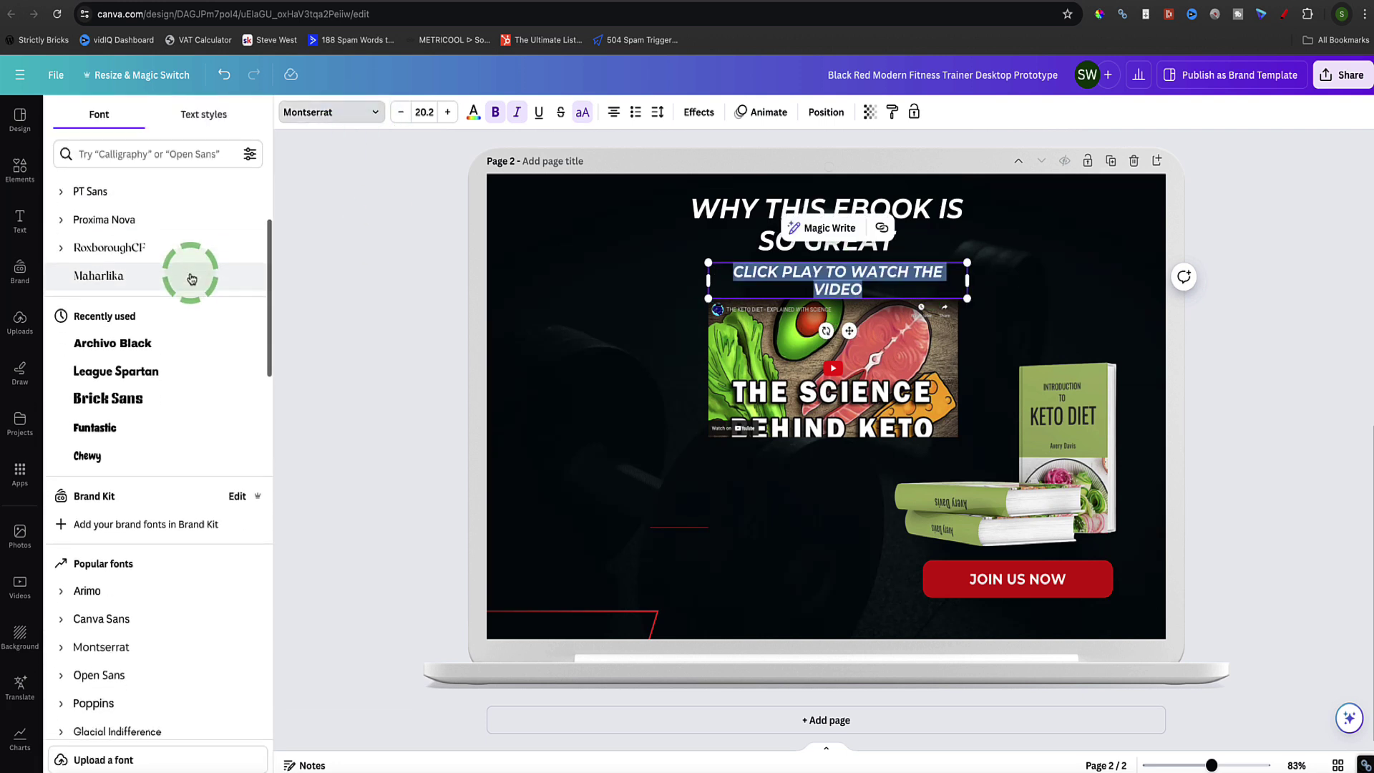
left_click(144, 317)
left_click(672, 260)
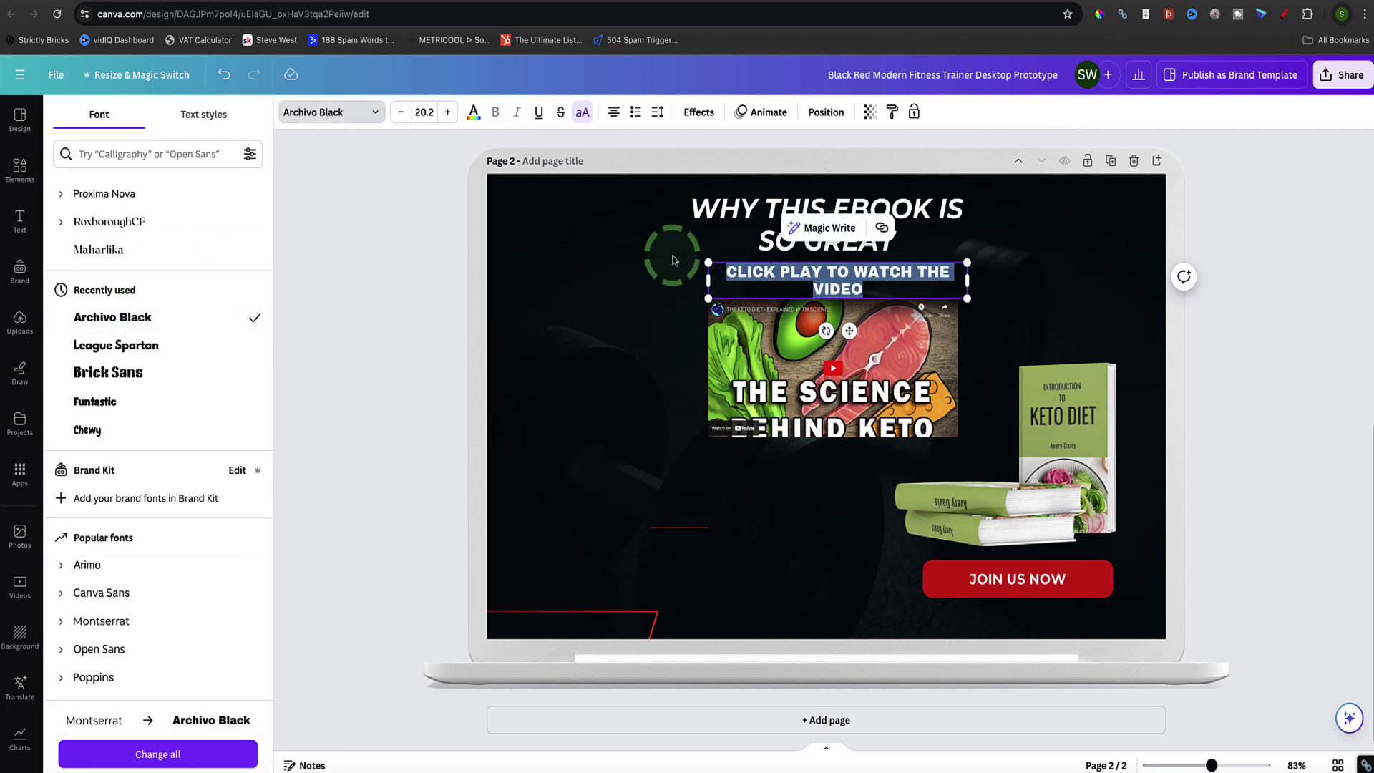
- Widen the video caption's text box so it fits on one line, and slightly enlarge the video below it
left_click_drag(703, 277, 770, 282)
left_click_drag(708, 438, 696, 450)
left_click_drag(466, 374, 419, 369)
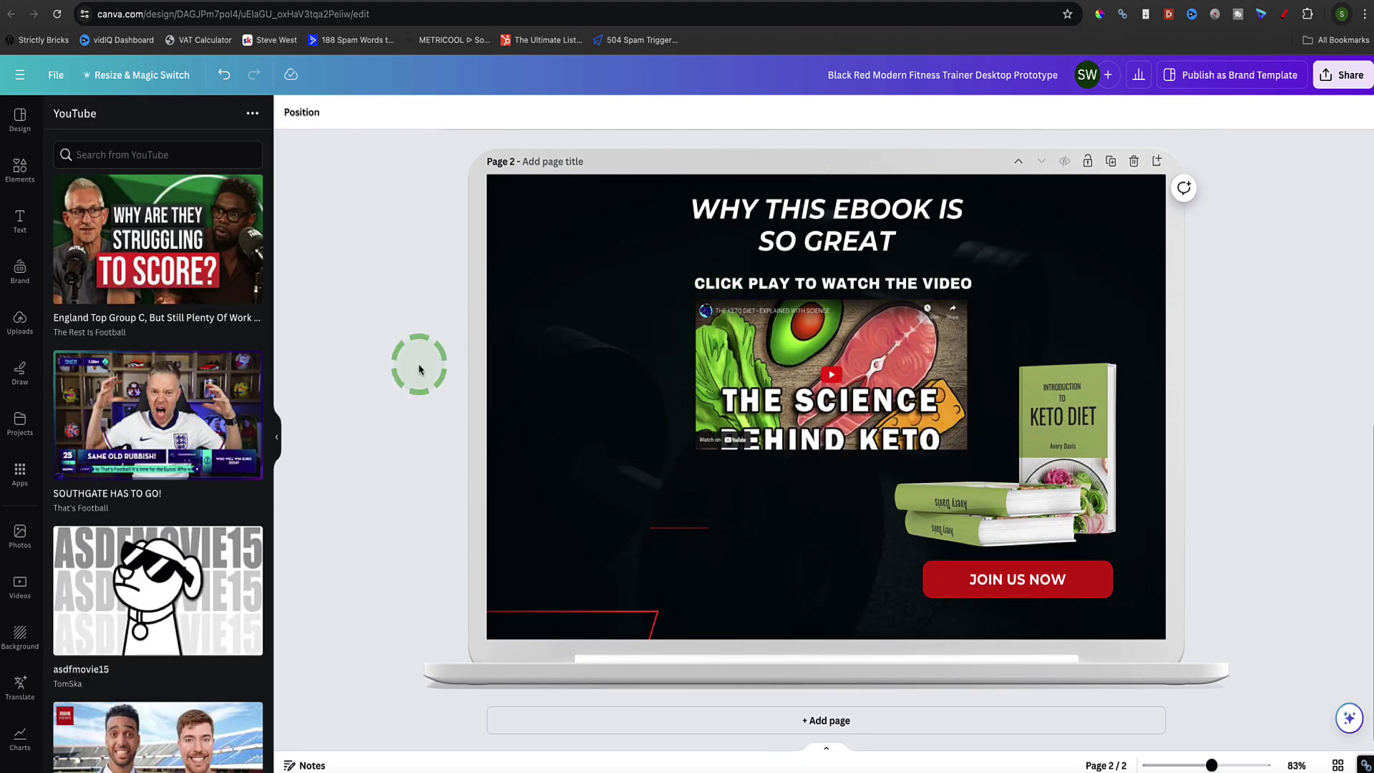
- Change the page 2 button text to GET THE BOOK NOW and delete the short red line below the video
double_click(1014, 578)
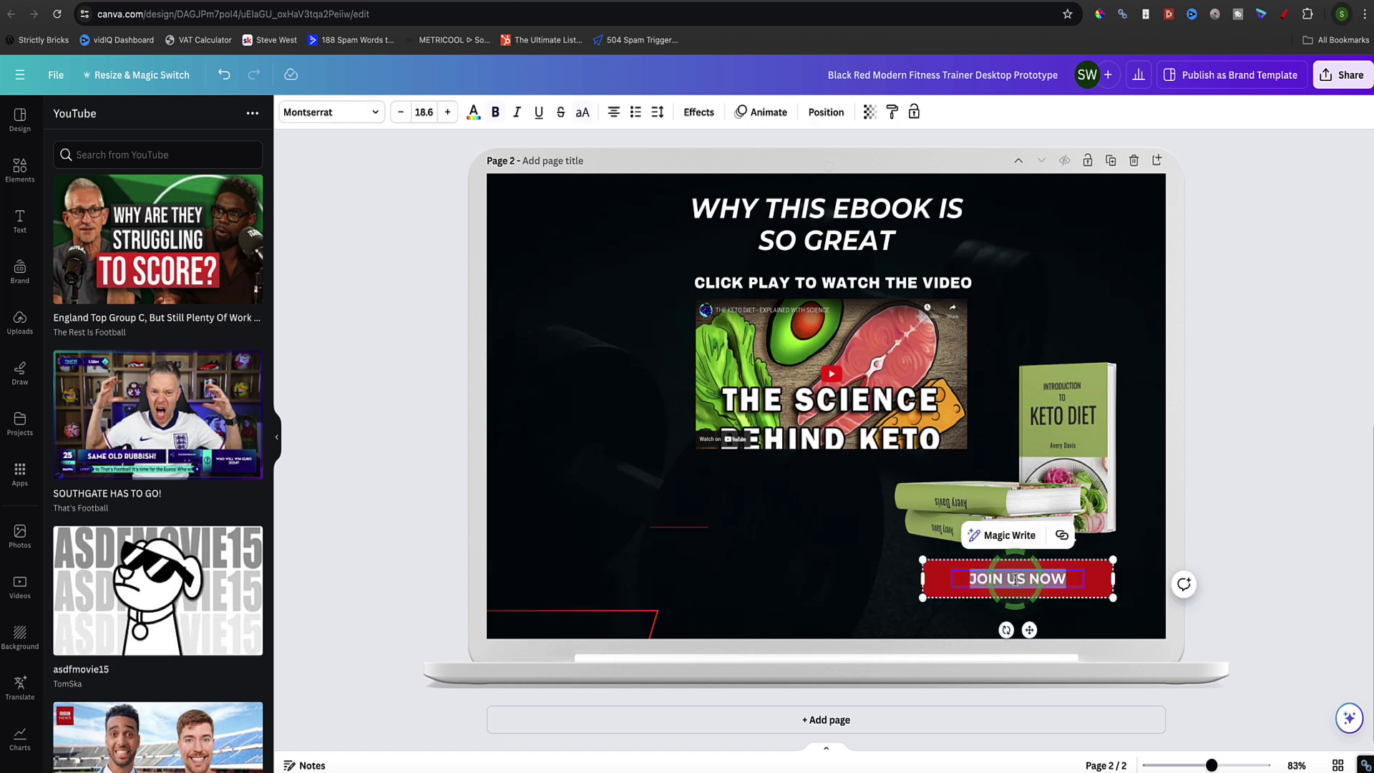
type("GET THE BOOK NOW")
left_click(1273, 568)
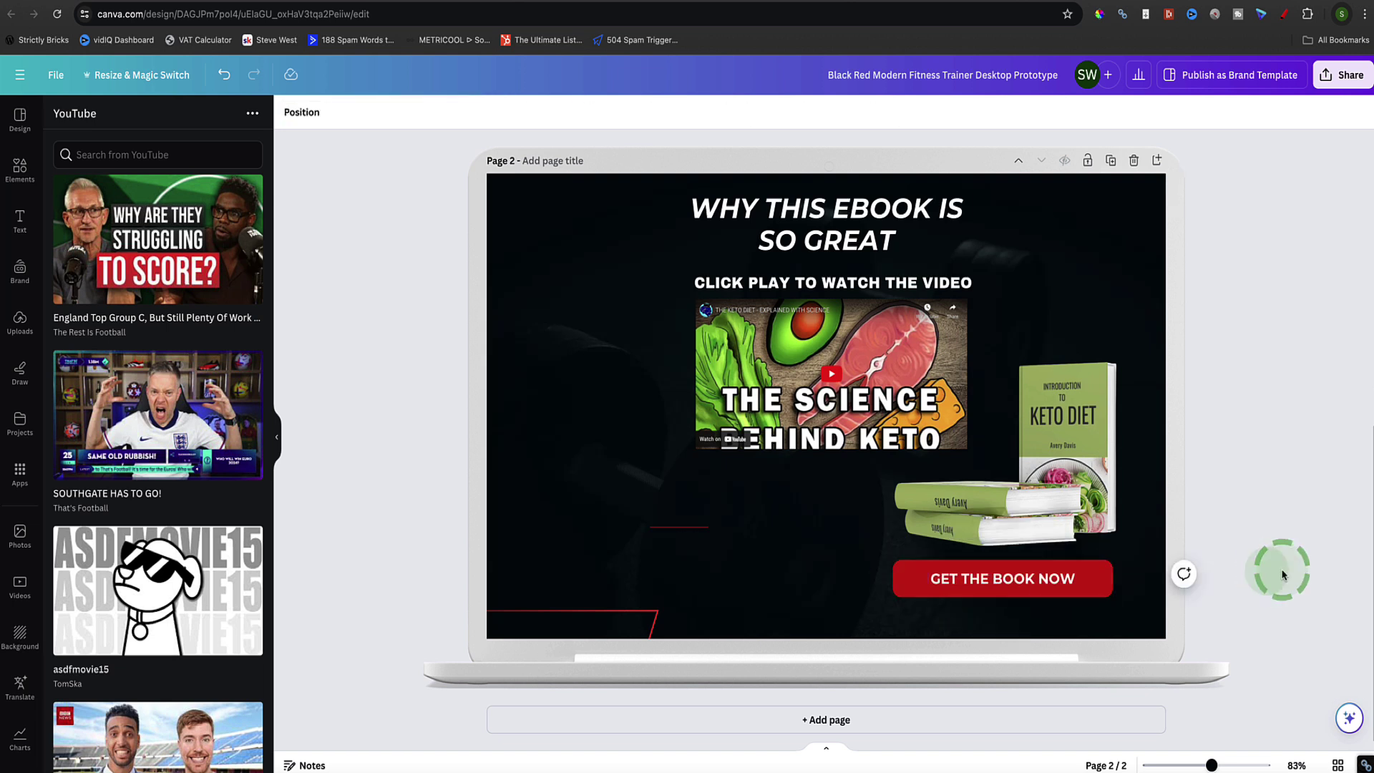
left_click(677, 527)
key("Delete")
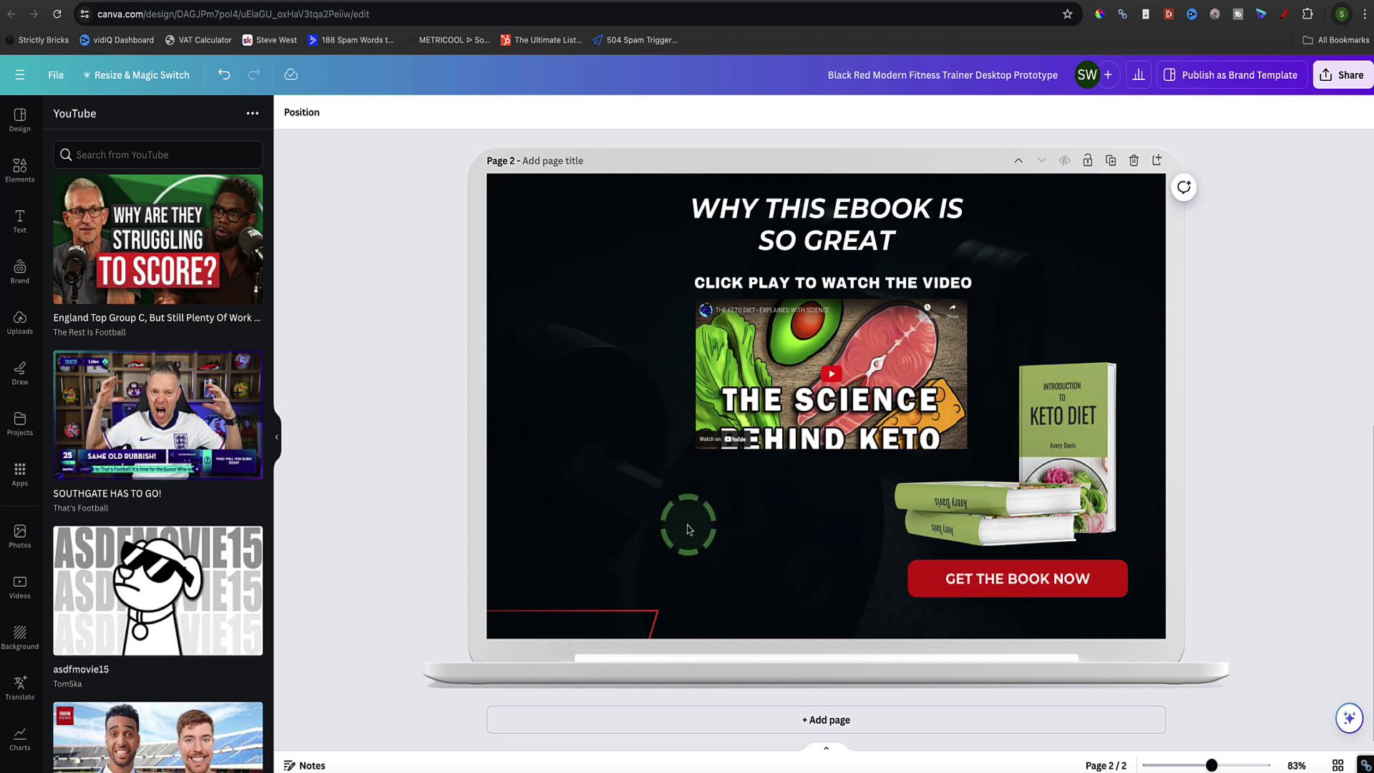
- Add the recently used green KETO DIET badge to page 2, tilt it slightly counterclockwise and place it in the empty area across from the books
left_click(20, 170)
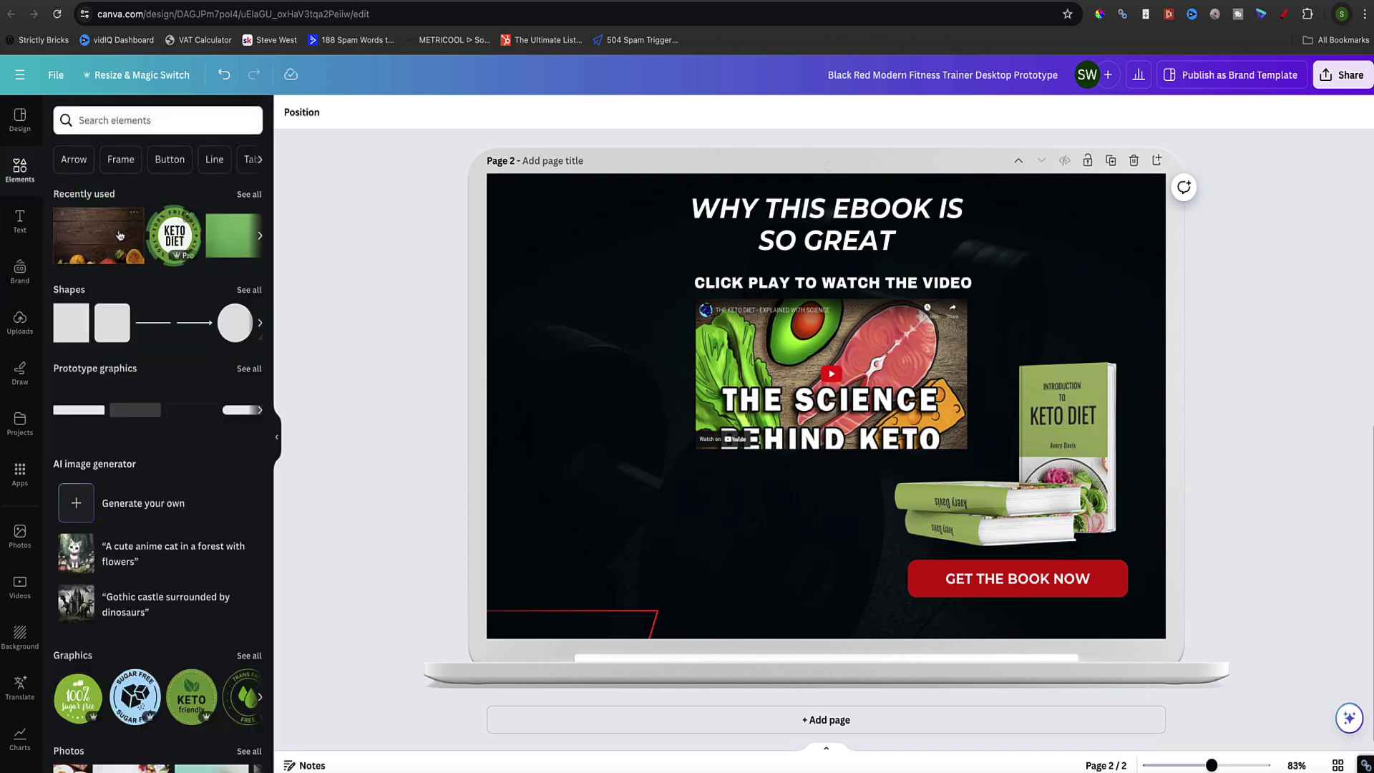
left_click_drag(175, 236, 627, 520)
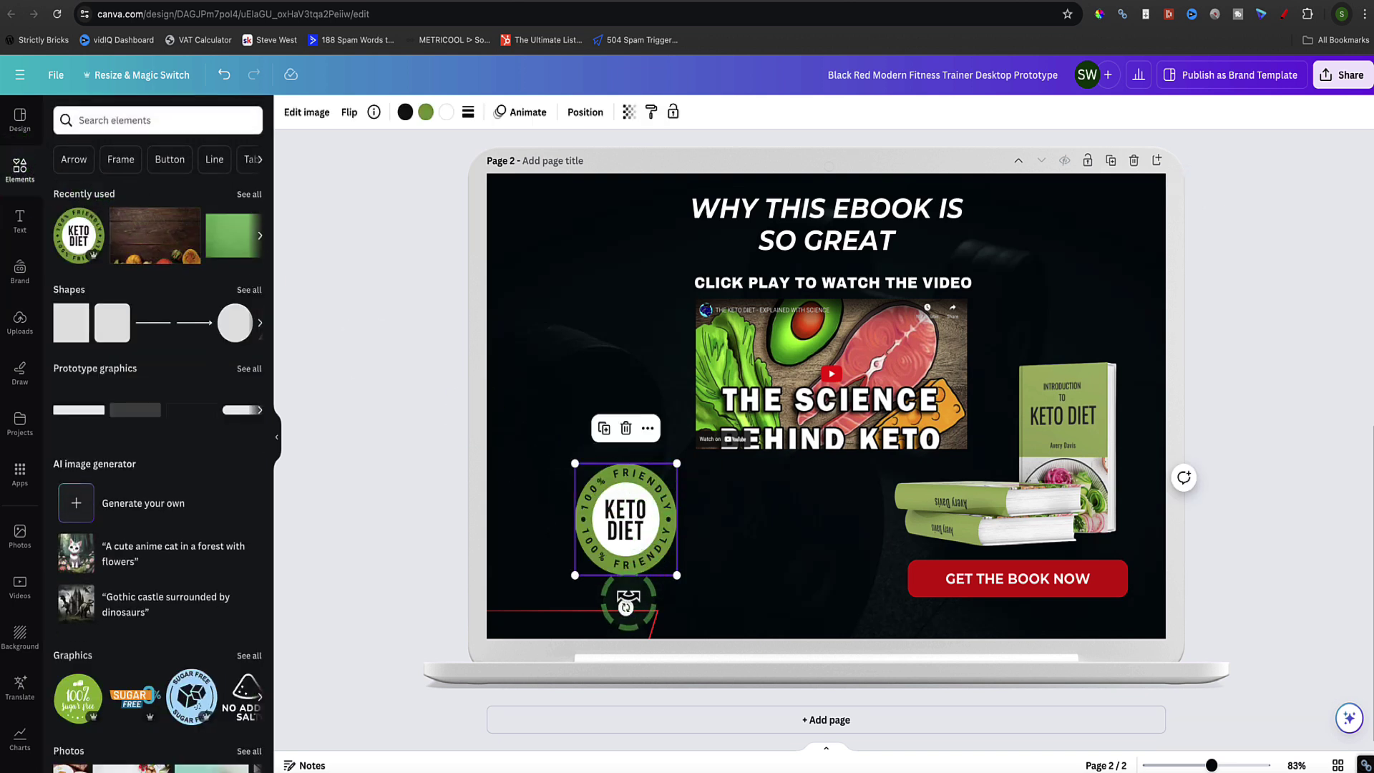
left_click_drag(628, 599, 622, 466)
left_click_drag(591, 528, 589, 520)
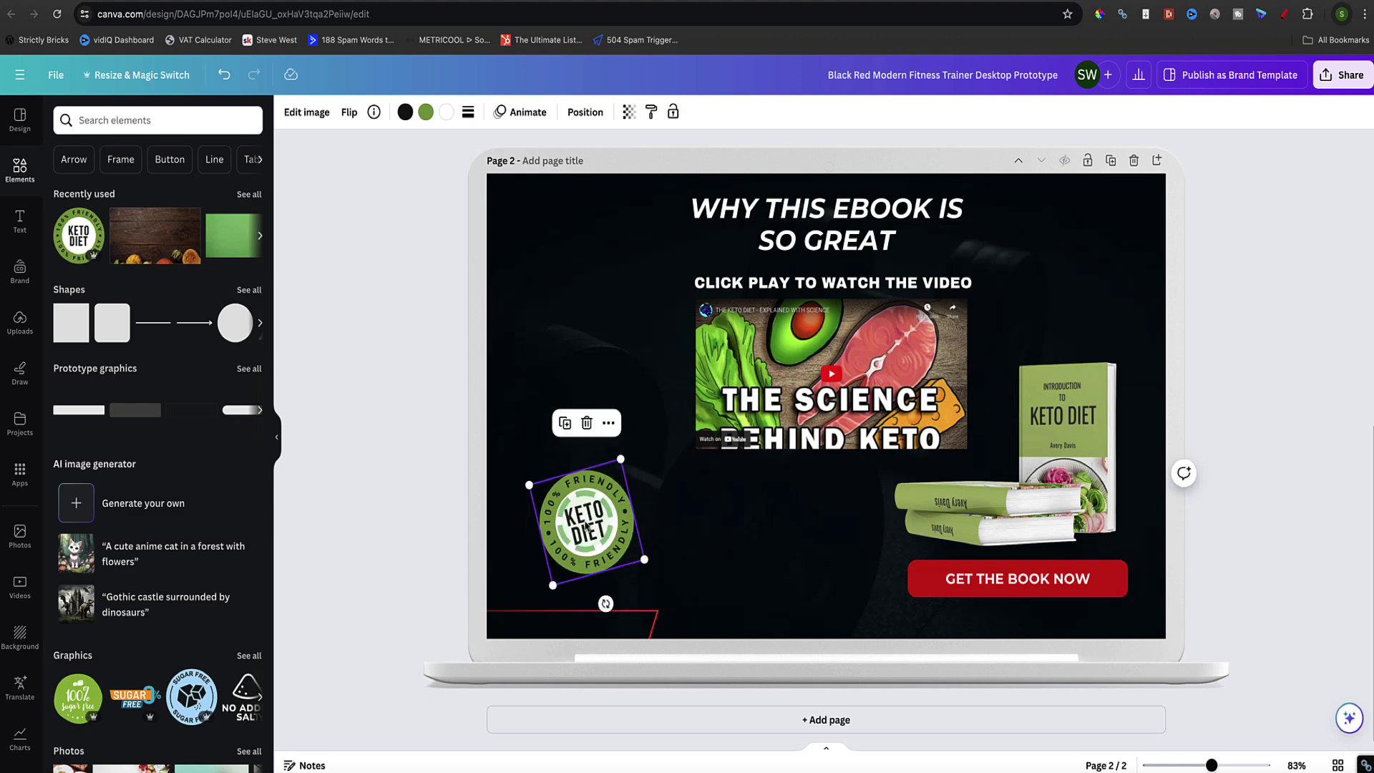
left_click(422, 493)
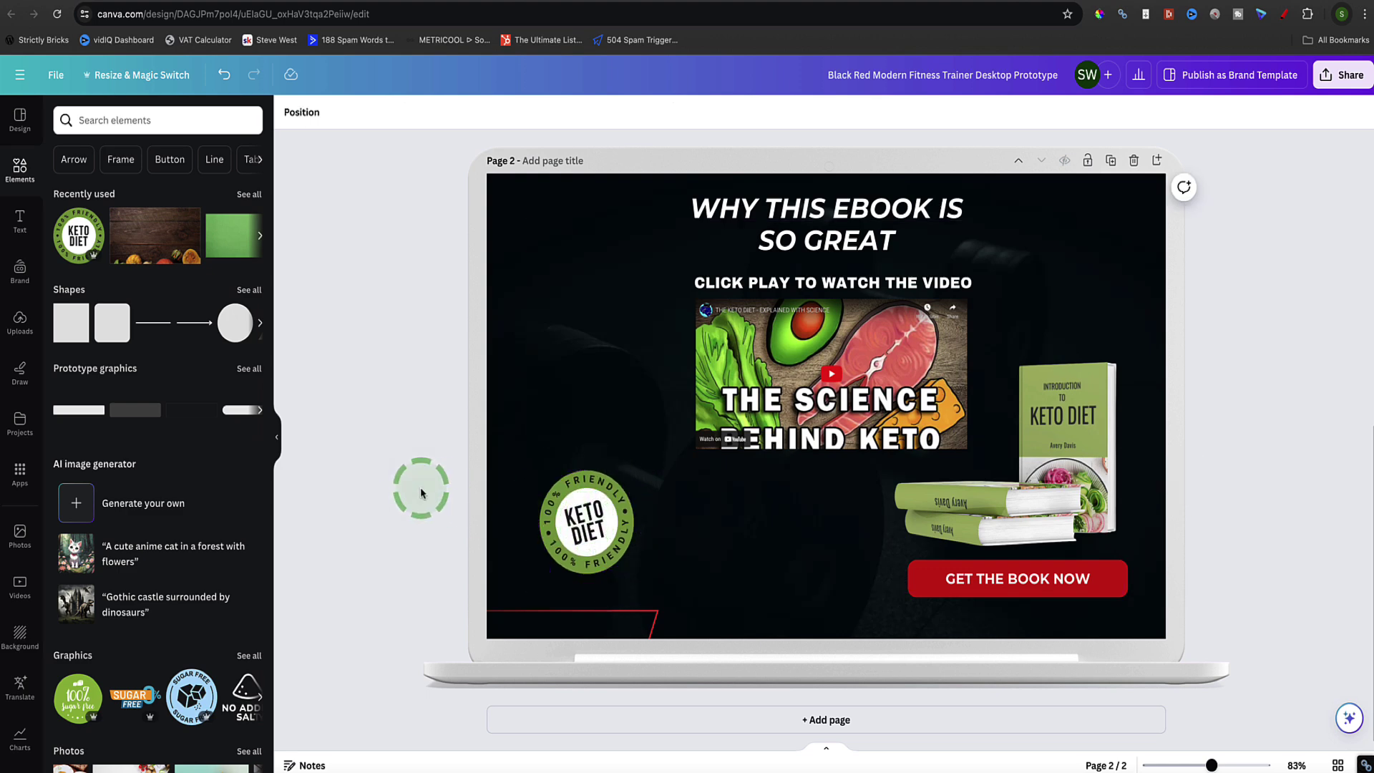
- Add a third page to the design
left_click(549, 442)
scroll(549, 442, "up", 5)
scroll(549, 442, "down", 5)
left_click(549, 442)
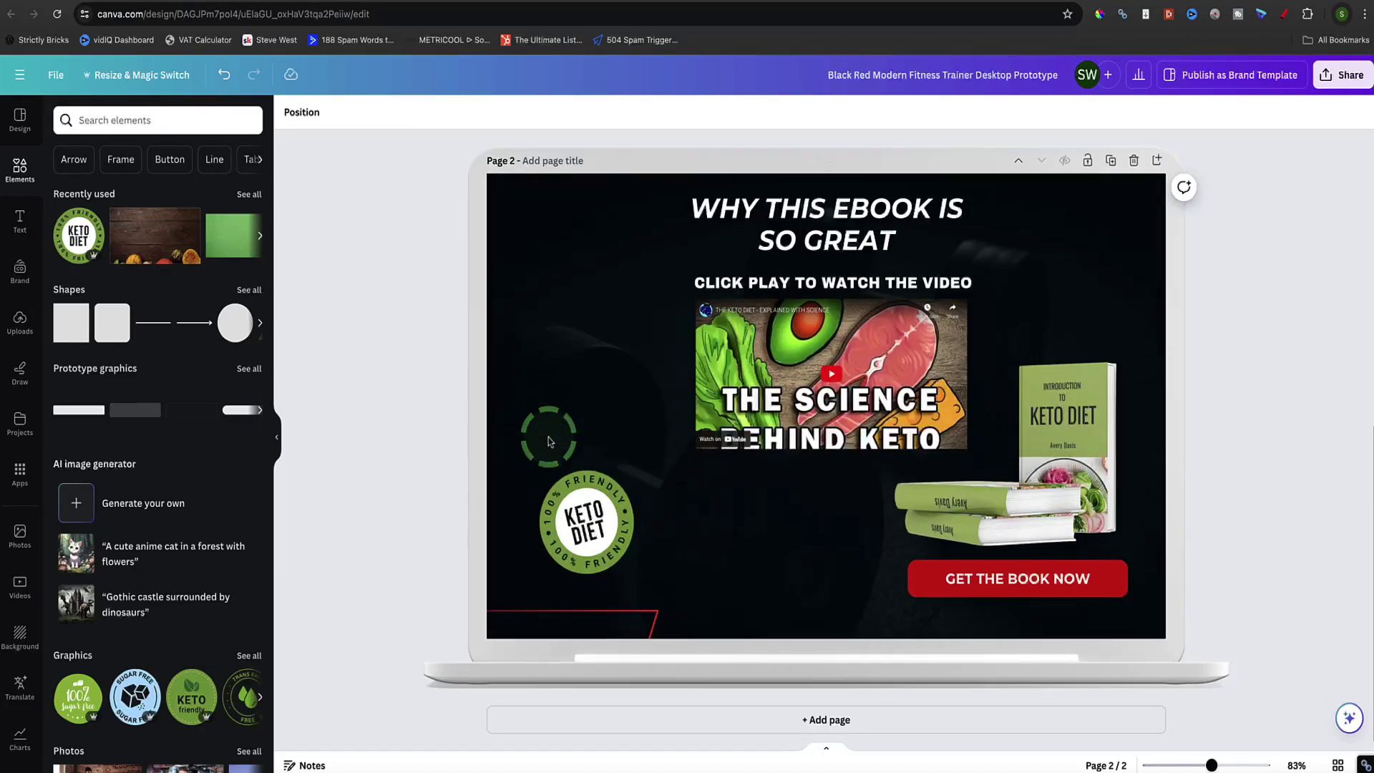
left_click(1173, 159)
left_click(842, 362)
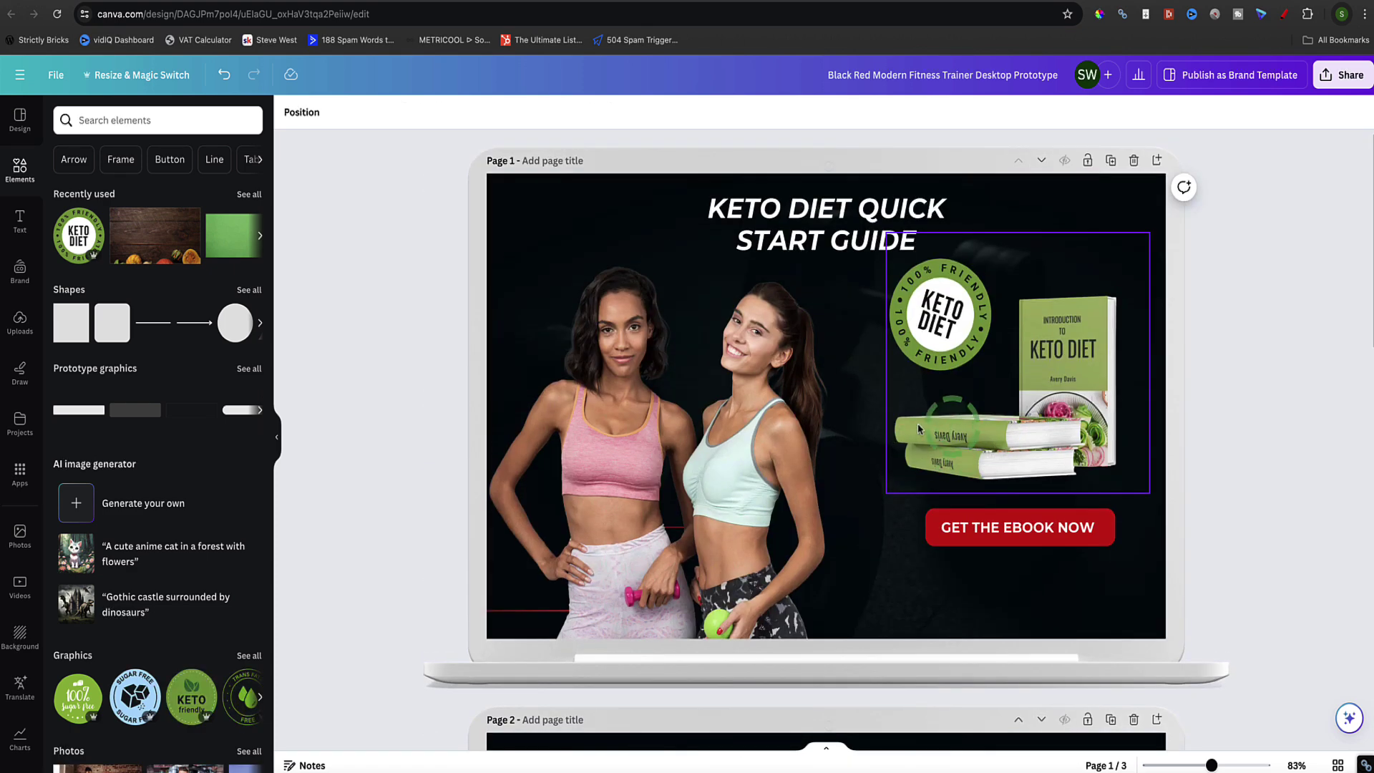
- Search the graphics for "red arrow" and add a curved red arrow to page 1 beside the KETO DIET badge
left_click(116, 119)
left_click(91, 182)
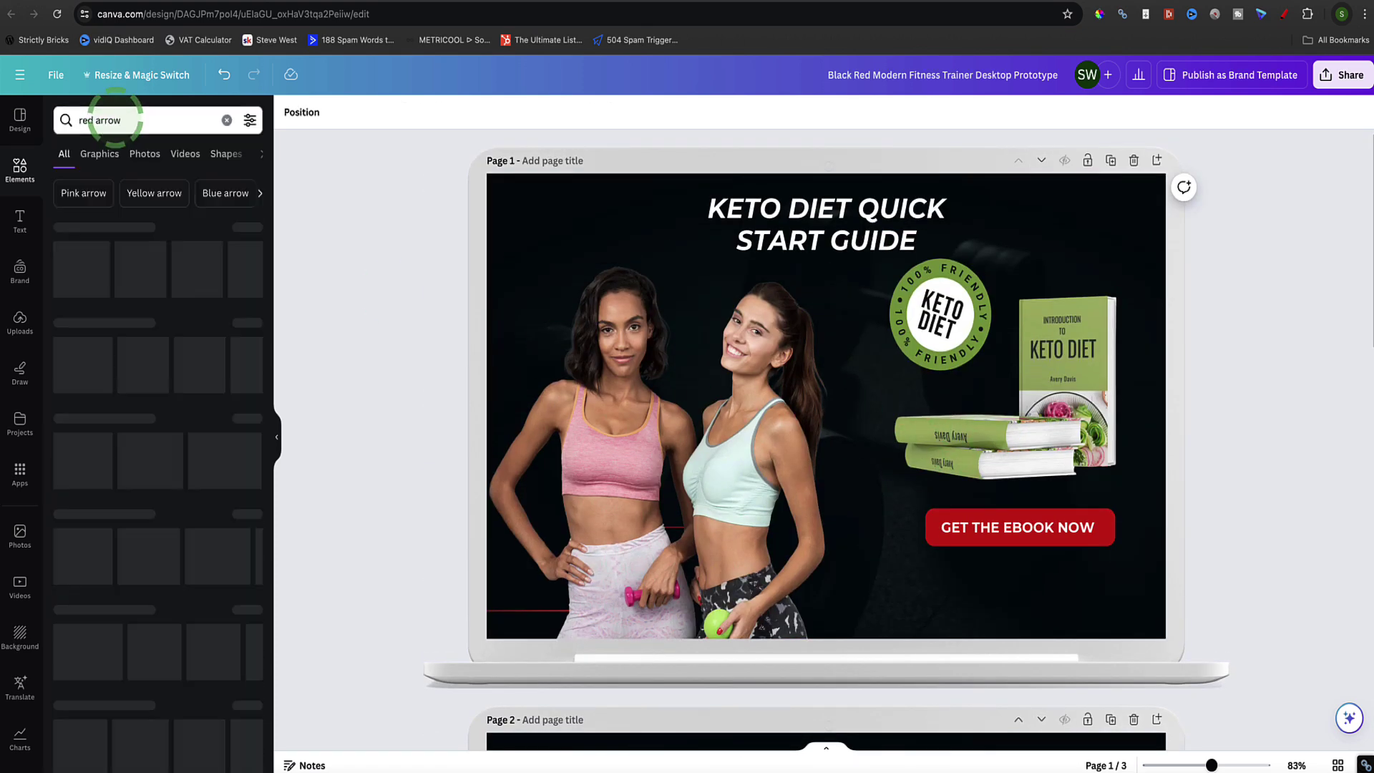
left_click(255, 230)
scroll(188, 369, "down", 5)
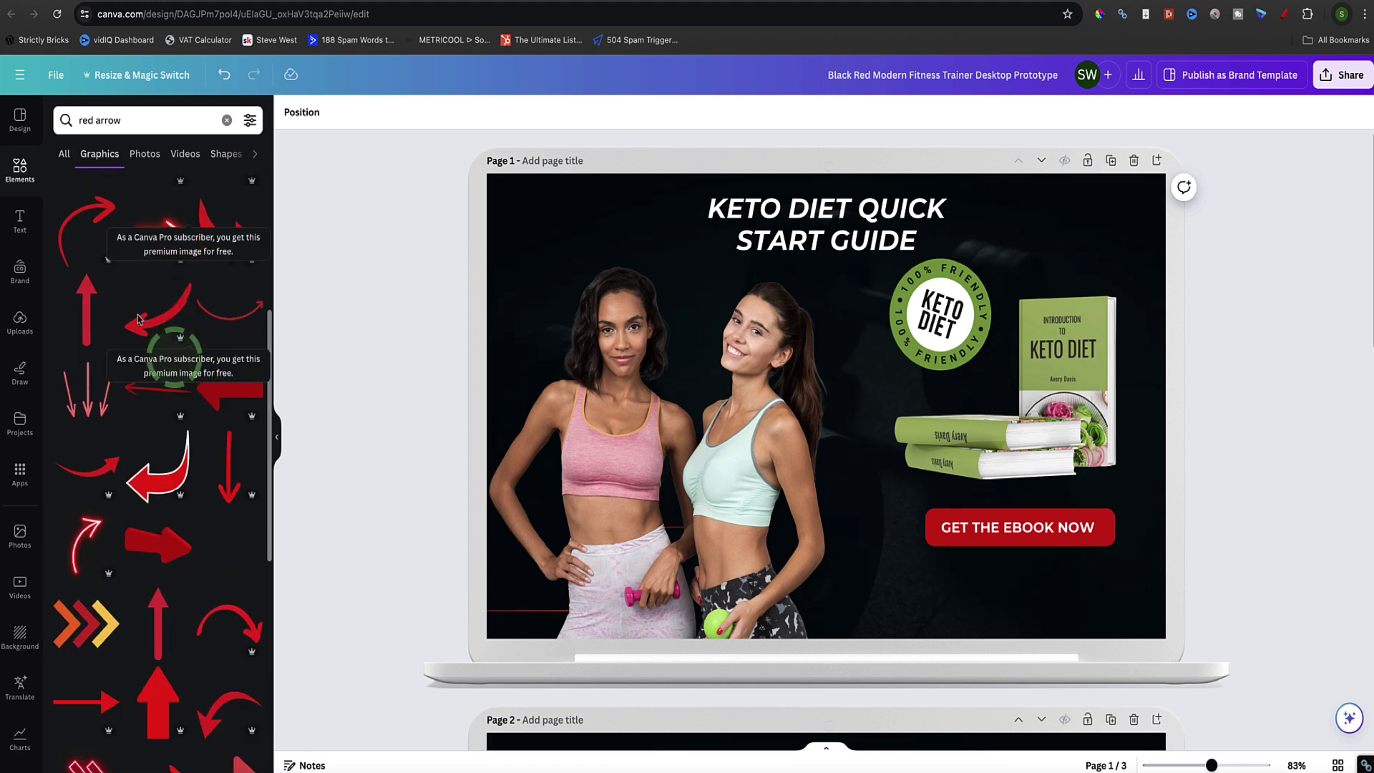
left_click_drag(188, 371, 870, 342)
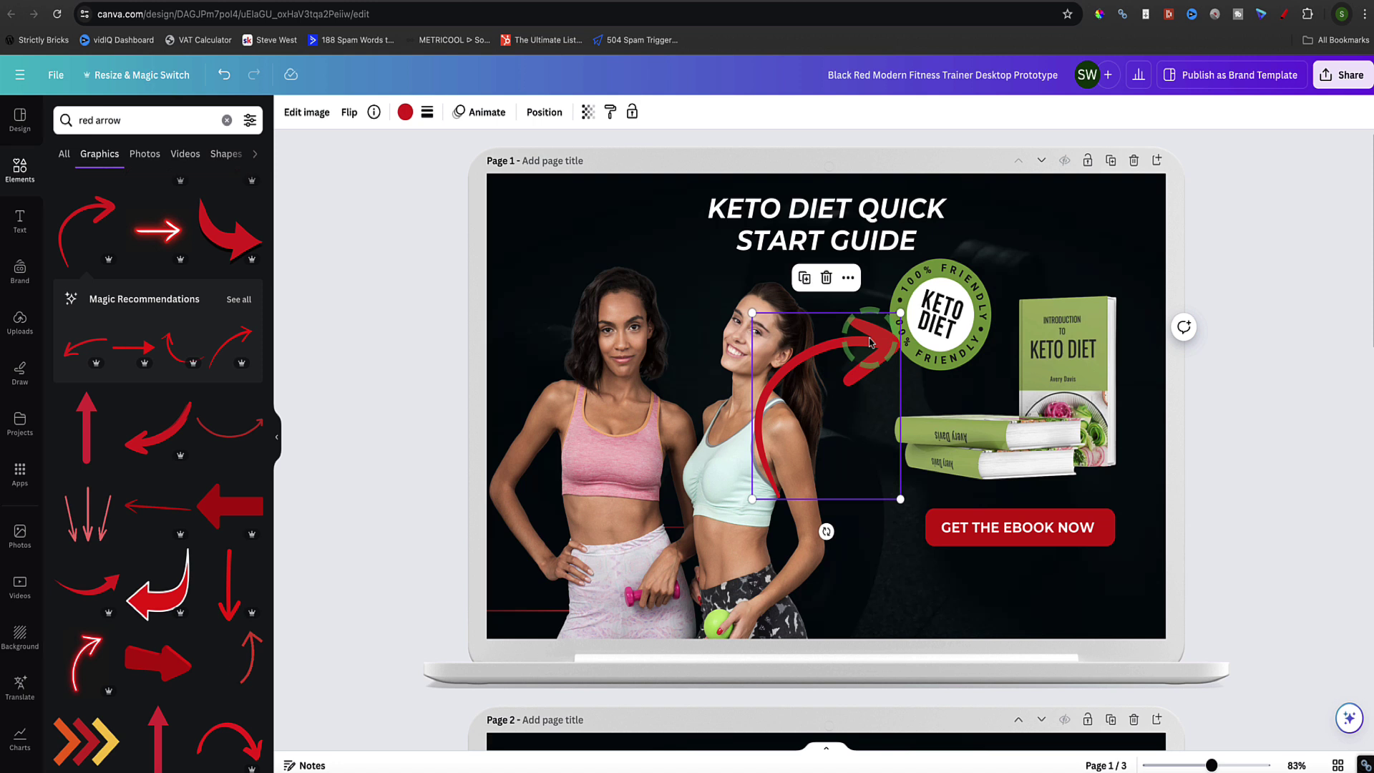
- Shrink the red arrow on page 1 to less than half its size and flip it vertically
left_click_drag(752, 499, 832, 399)
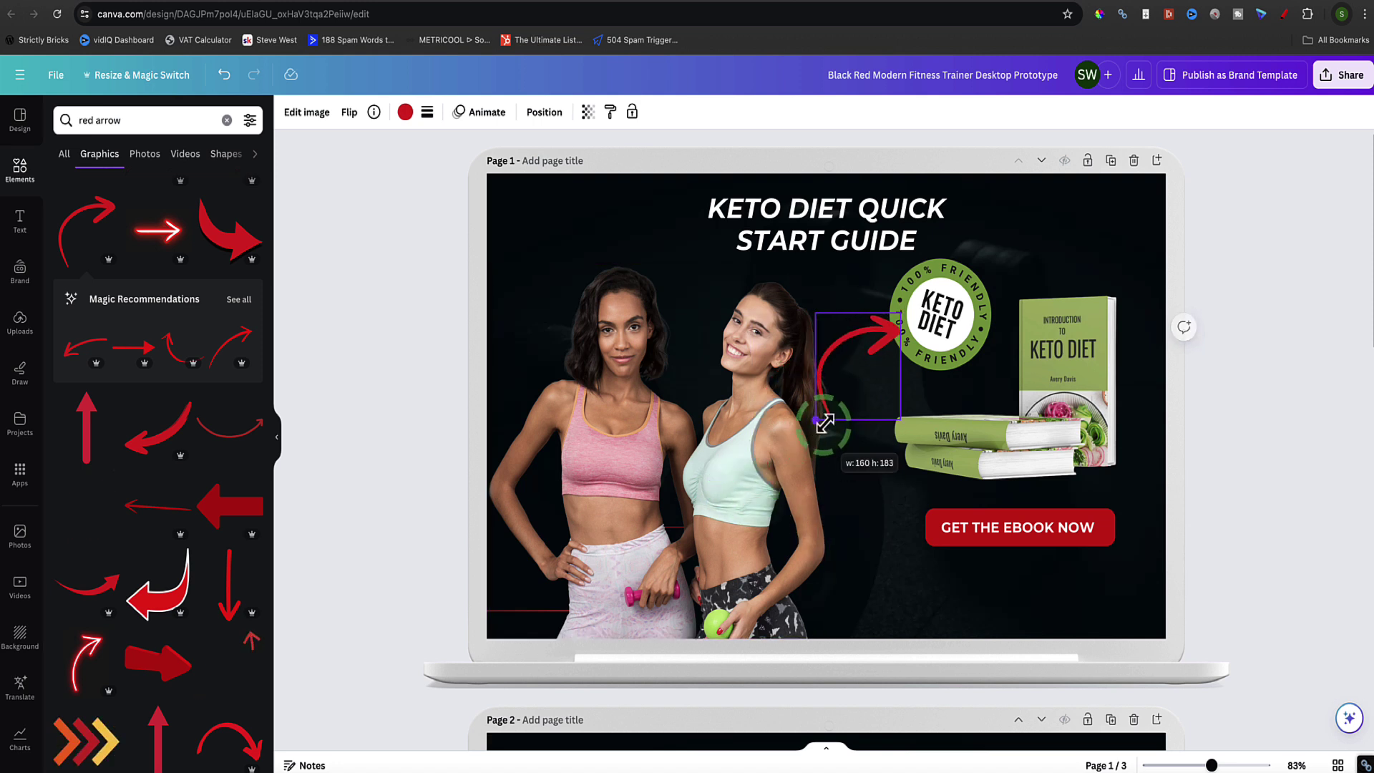
left_click(350, 114)
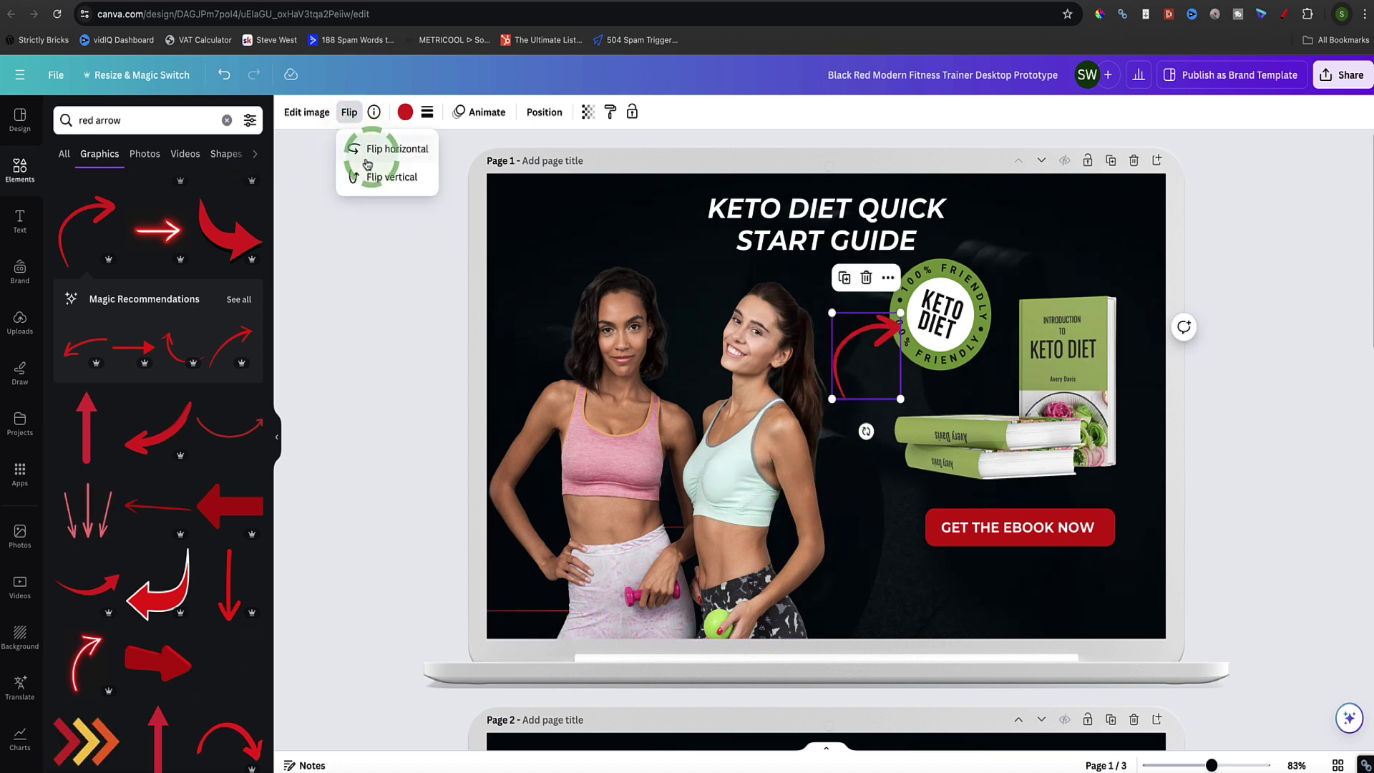
left_click(386, 178)
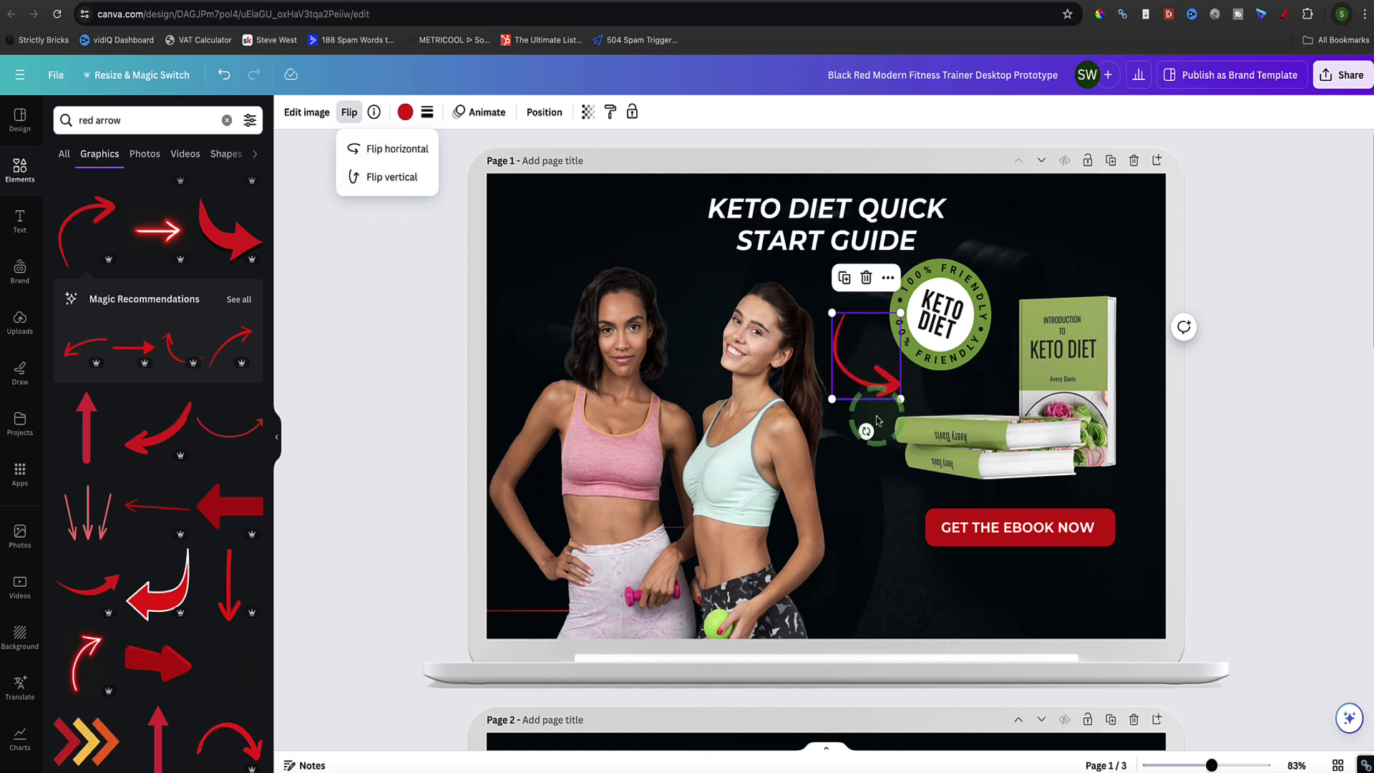
- Rotate the arrow clockwise and place it beside the stacked books so it points at the GET THE EBOOK NOW button
left_click_drag(868, 429, 879, 489)
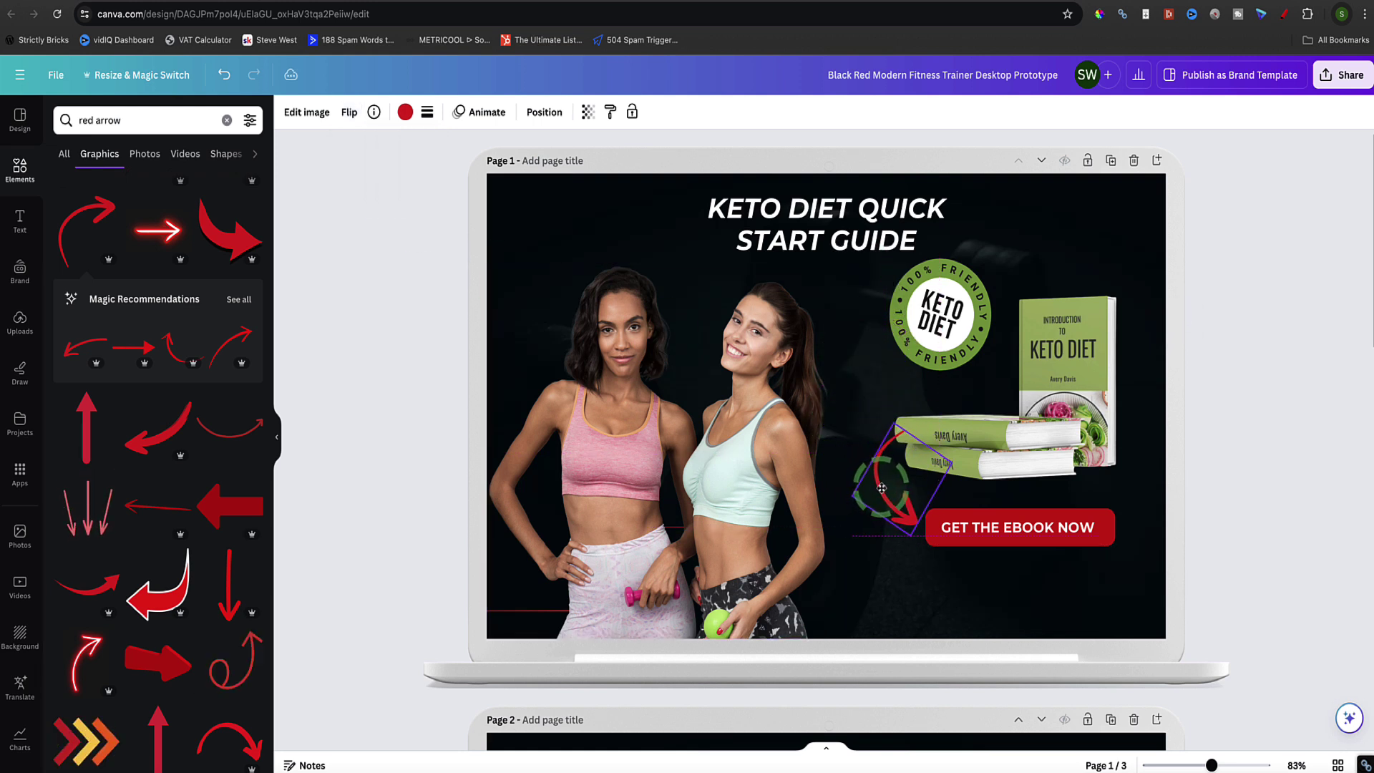
left_click(401, 444)
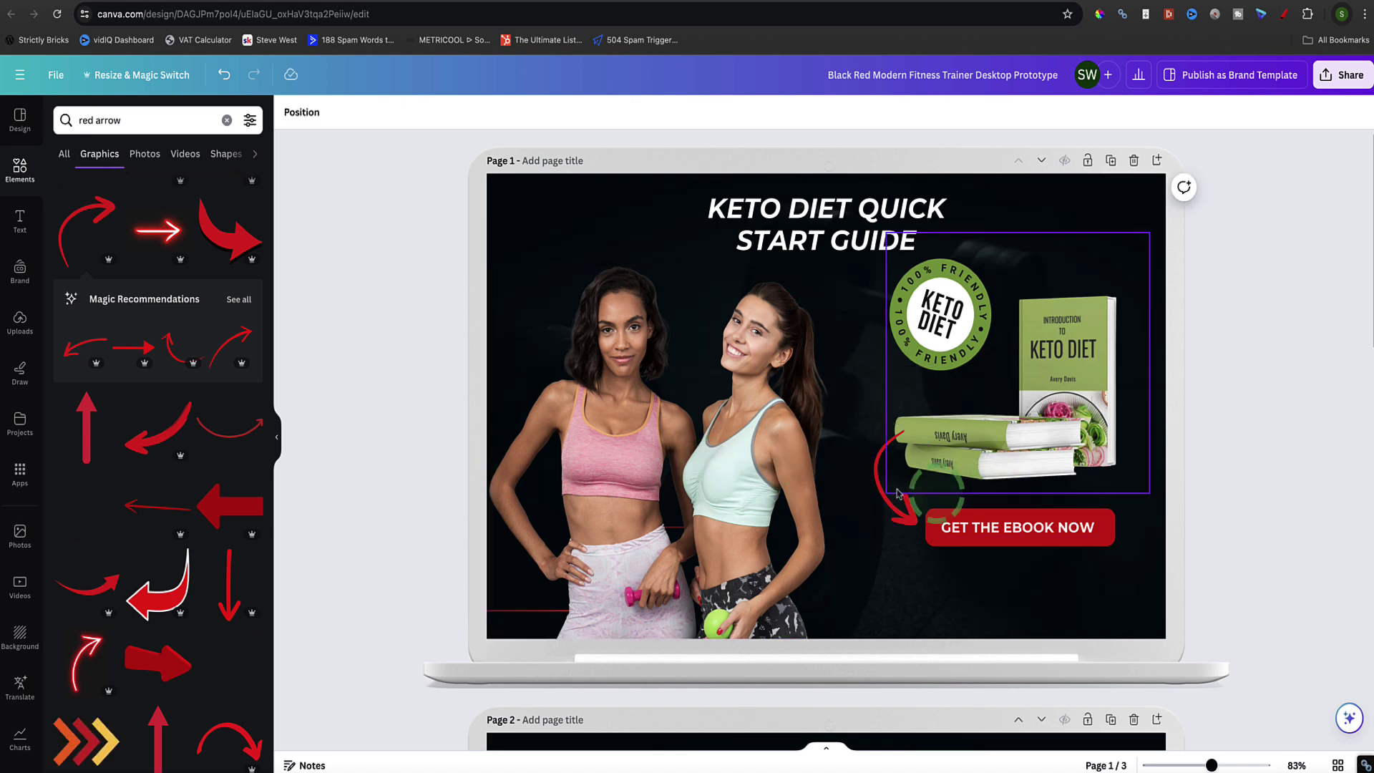
left_click(1205, 485)
left_click(1292, 456)
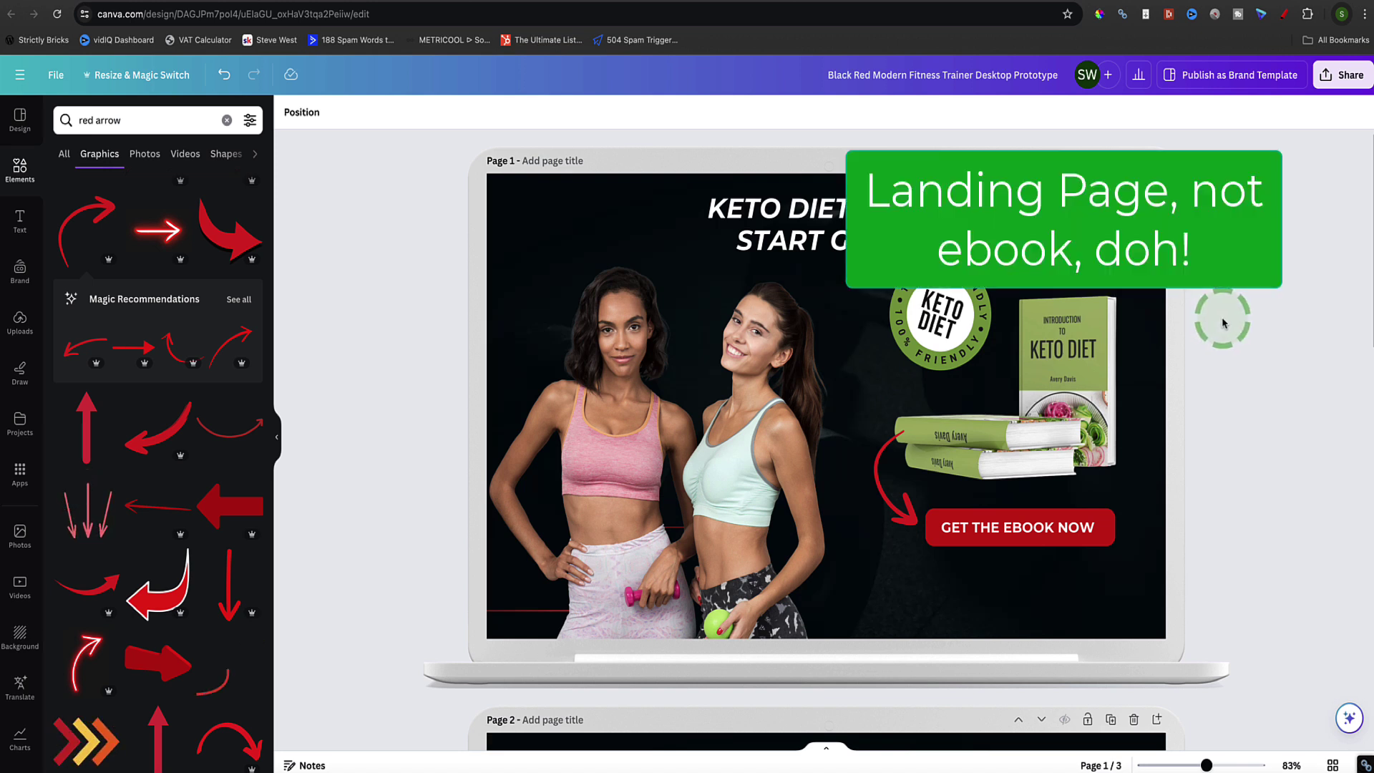
- Convert the design to a website, keeping Resize on mobile enabled
left_click(1338, 78)
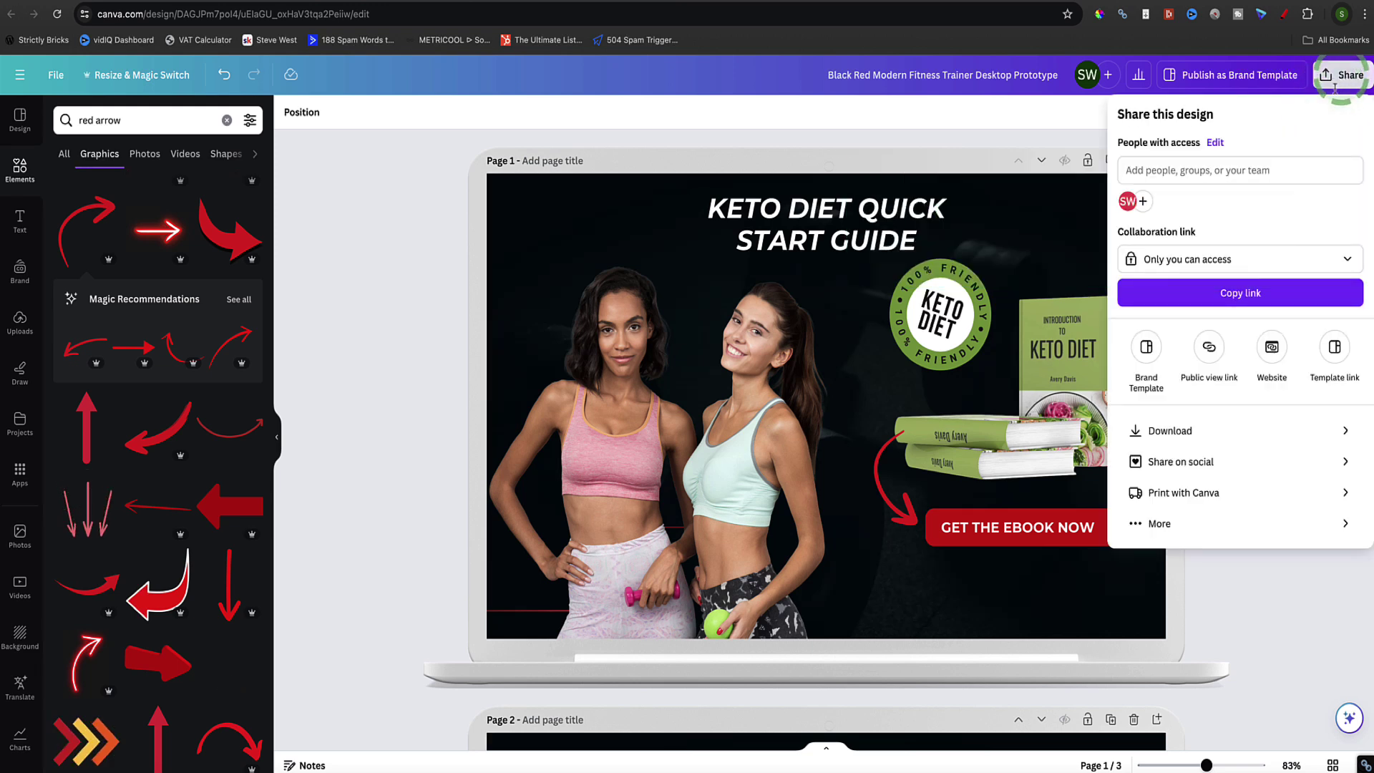
left_click(1160, 526)
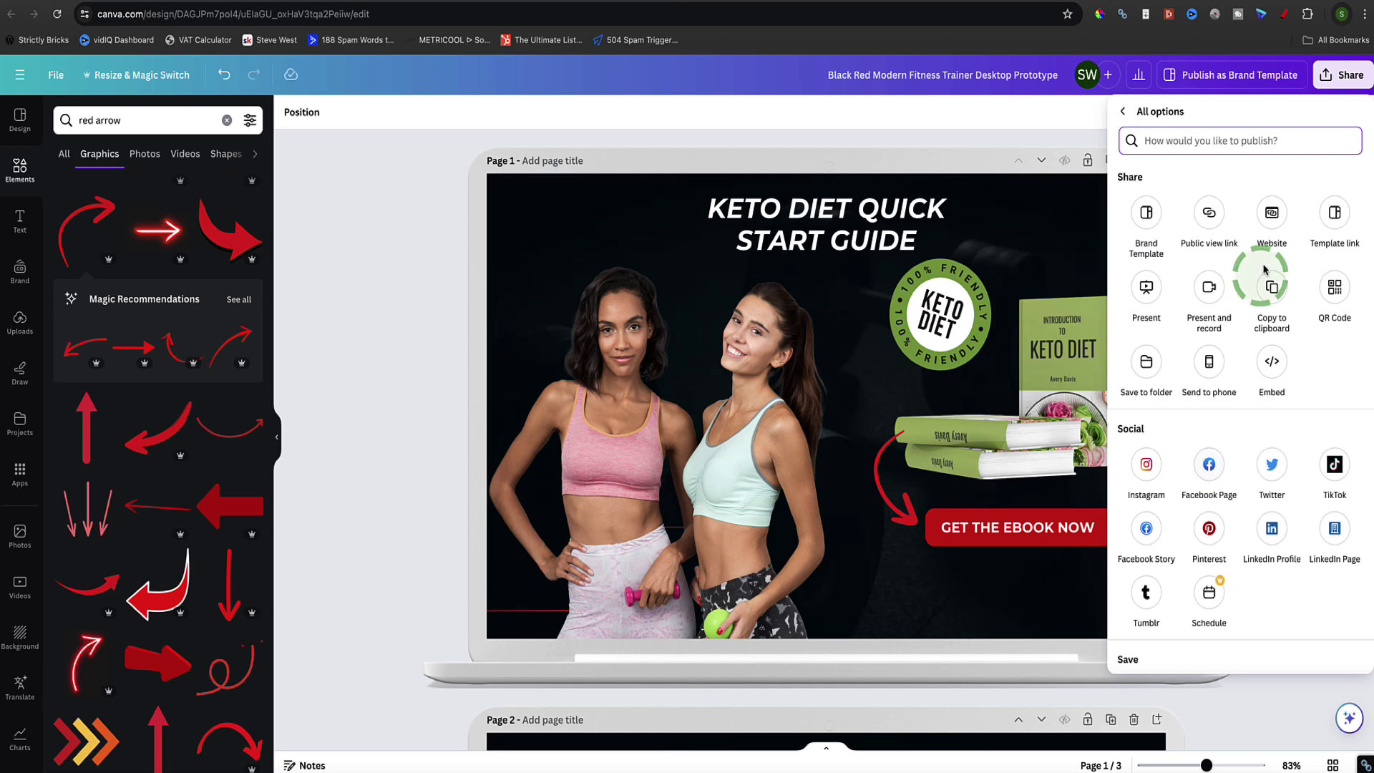
left_click(1272, 215)
left_click(1274, 215)
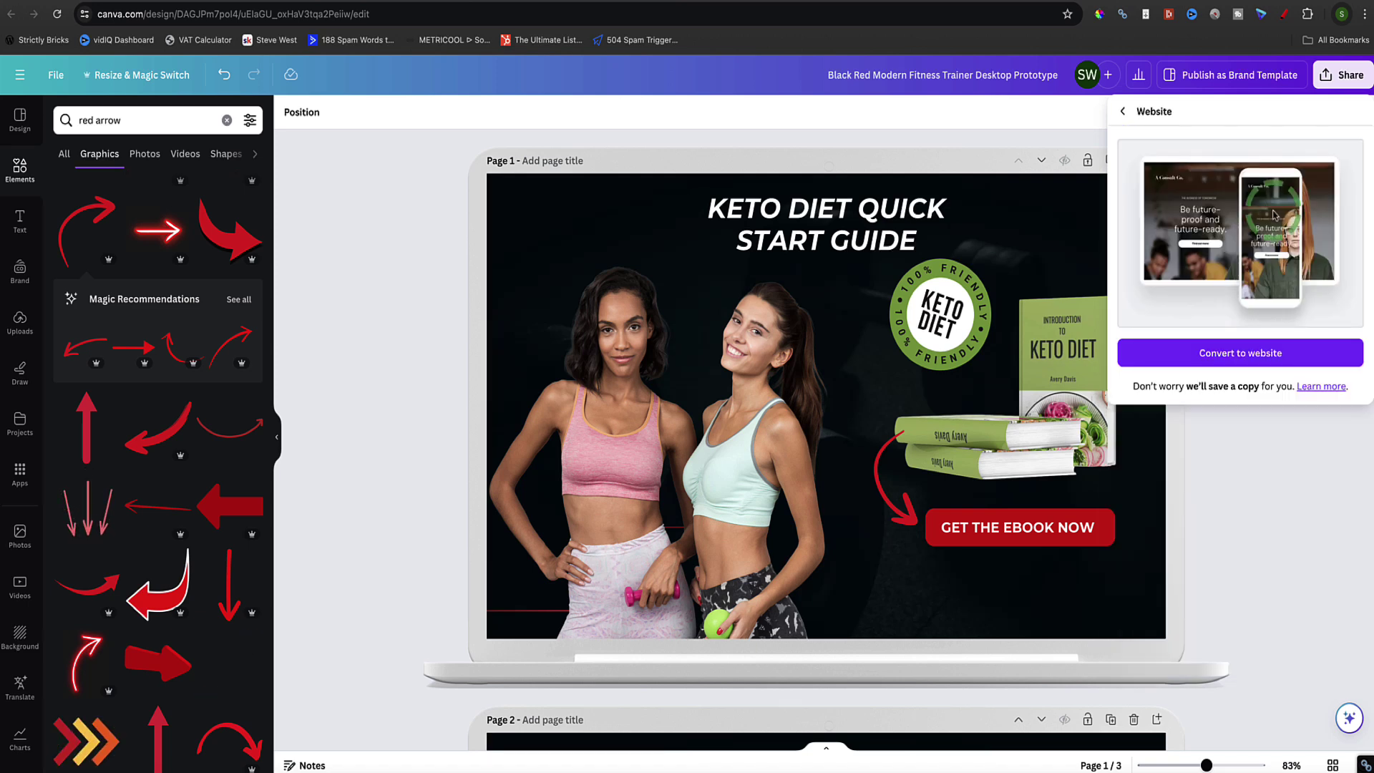
left_click(1228, 361)
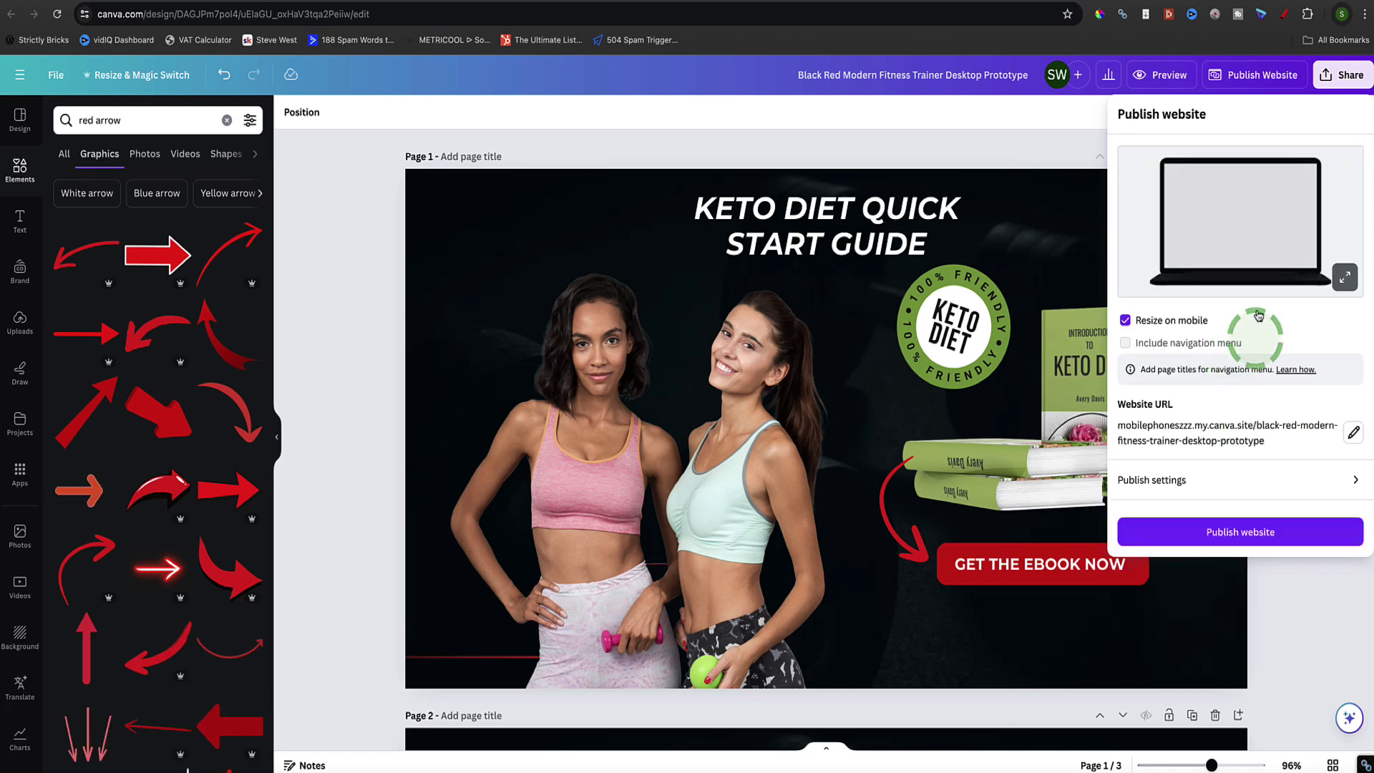
left_click(1161, 325)
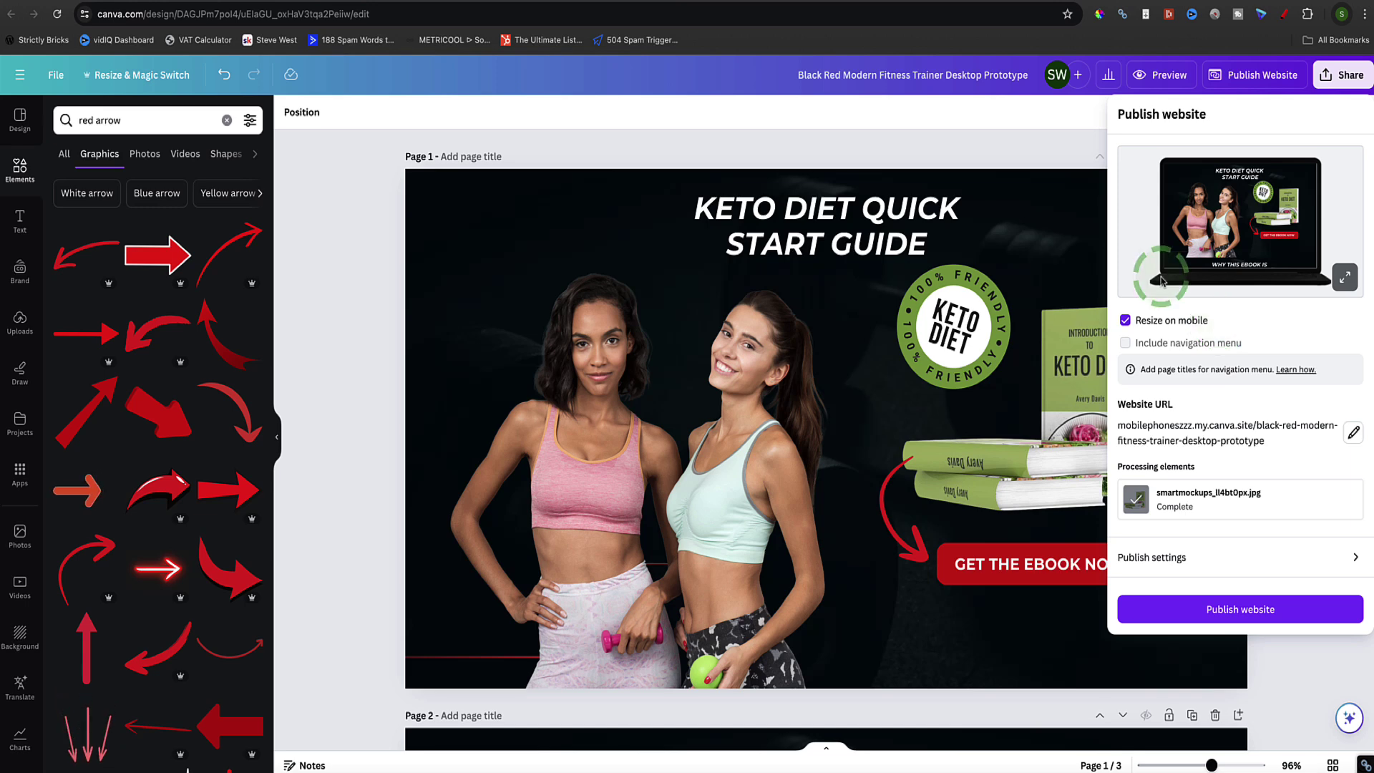
- Preview the website in desktop view and look through all of its pages
left_click(1161, 77)
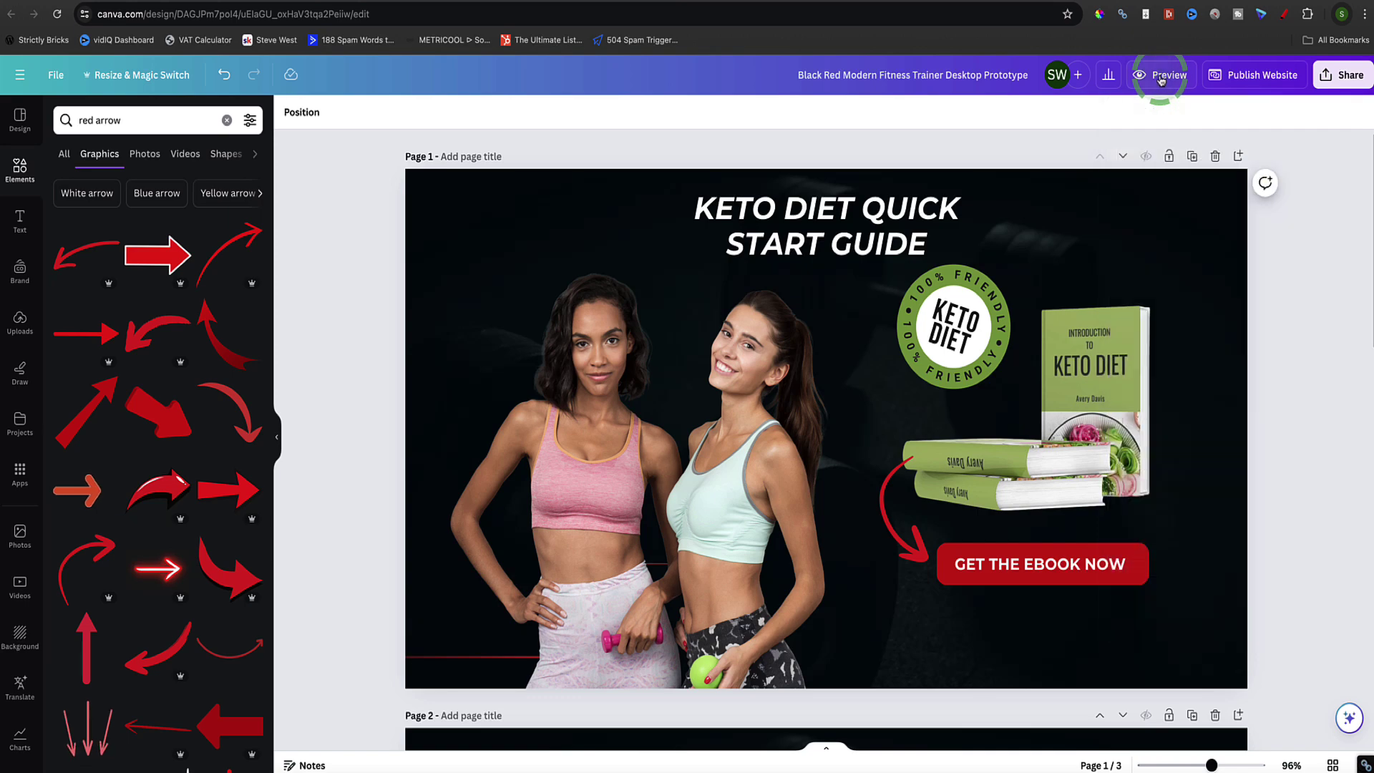
left_click(1161, 77)
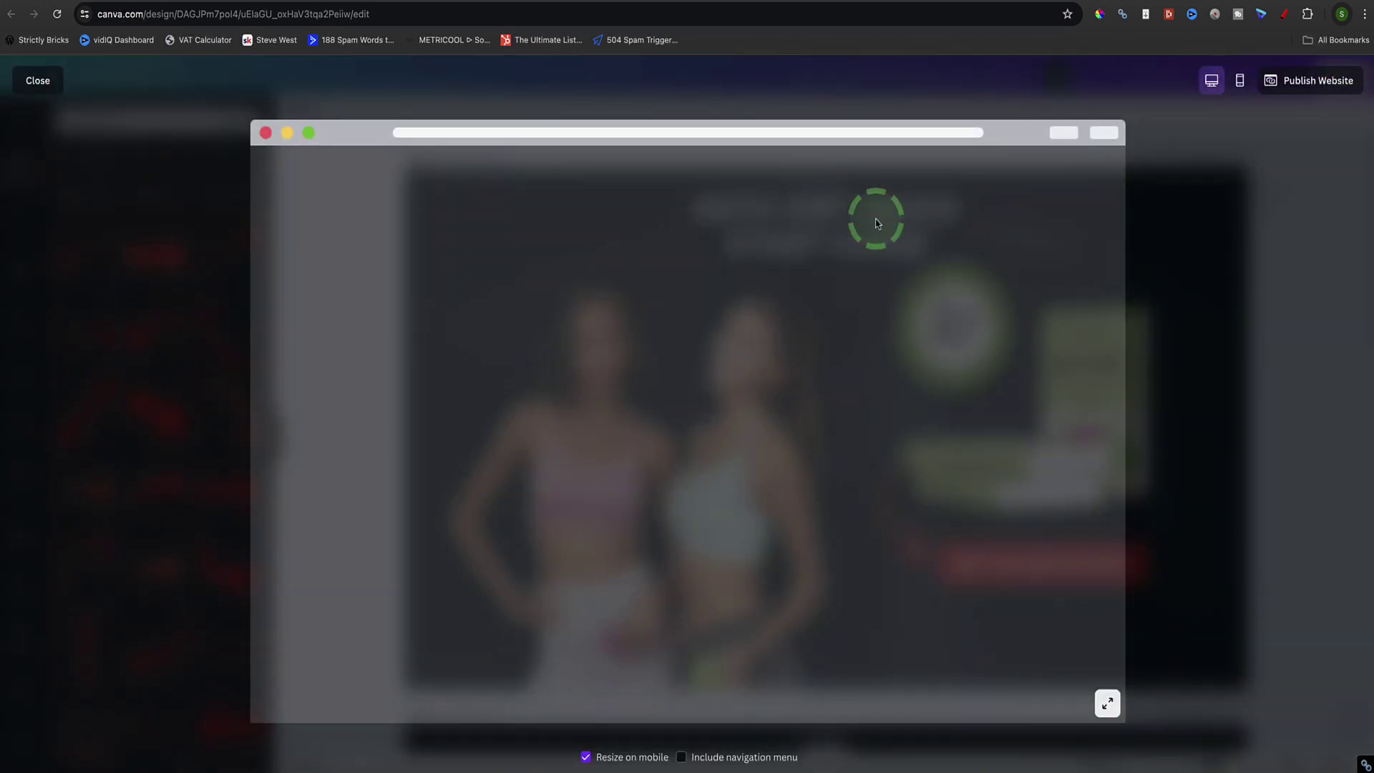
scroll(816, 322, "down", 10)
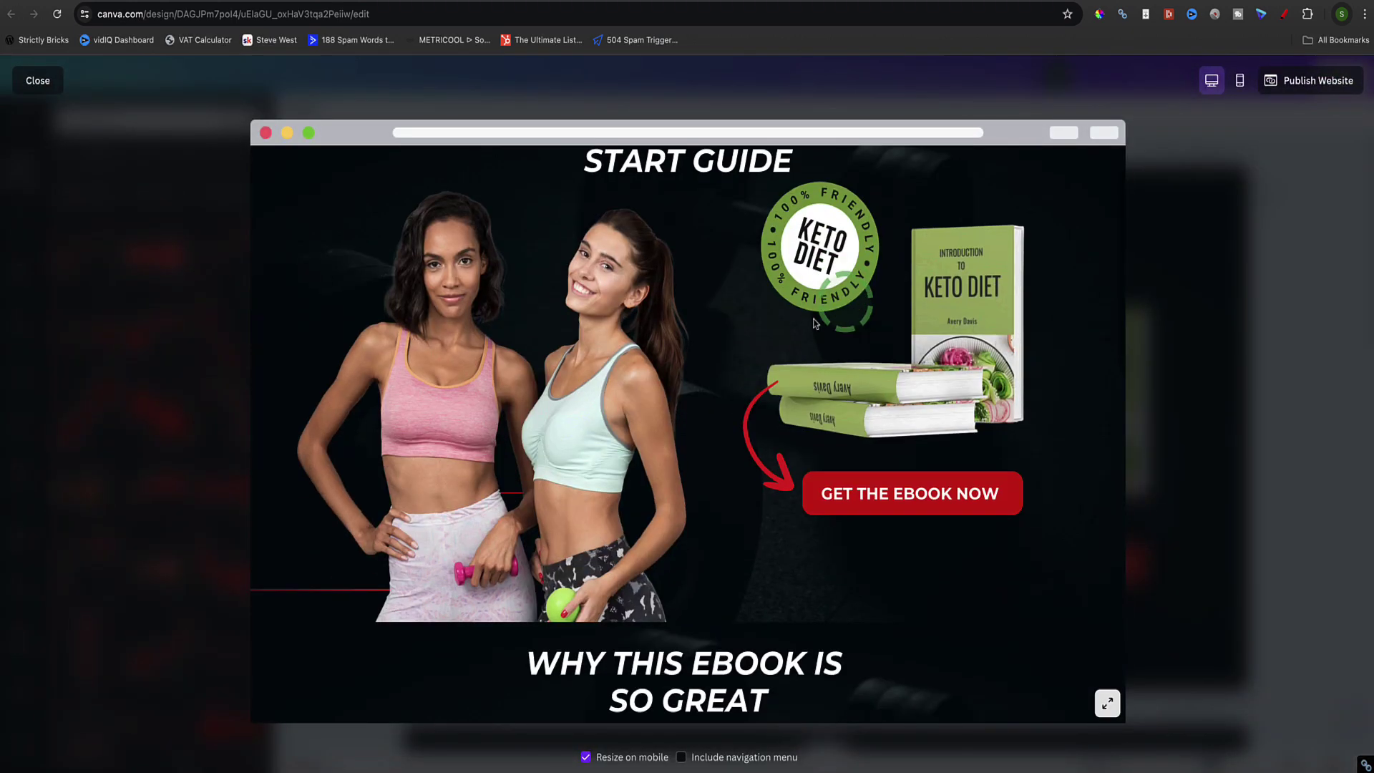
scroll(816, 322, "down", 2)
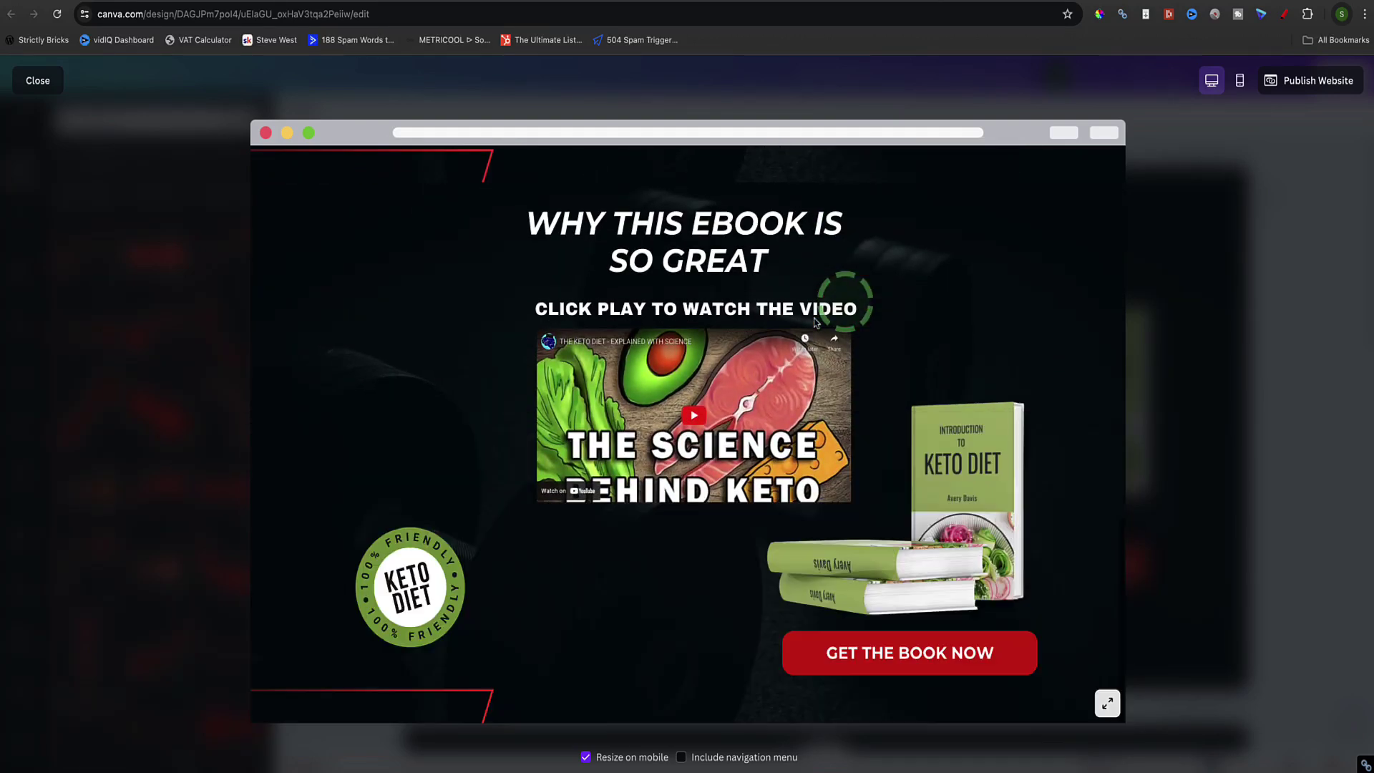
scroll(817, 318, "up", 8)
scroll(817, 319, "down", 3)
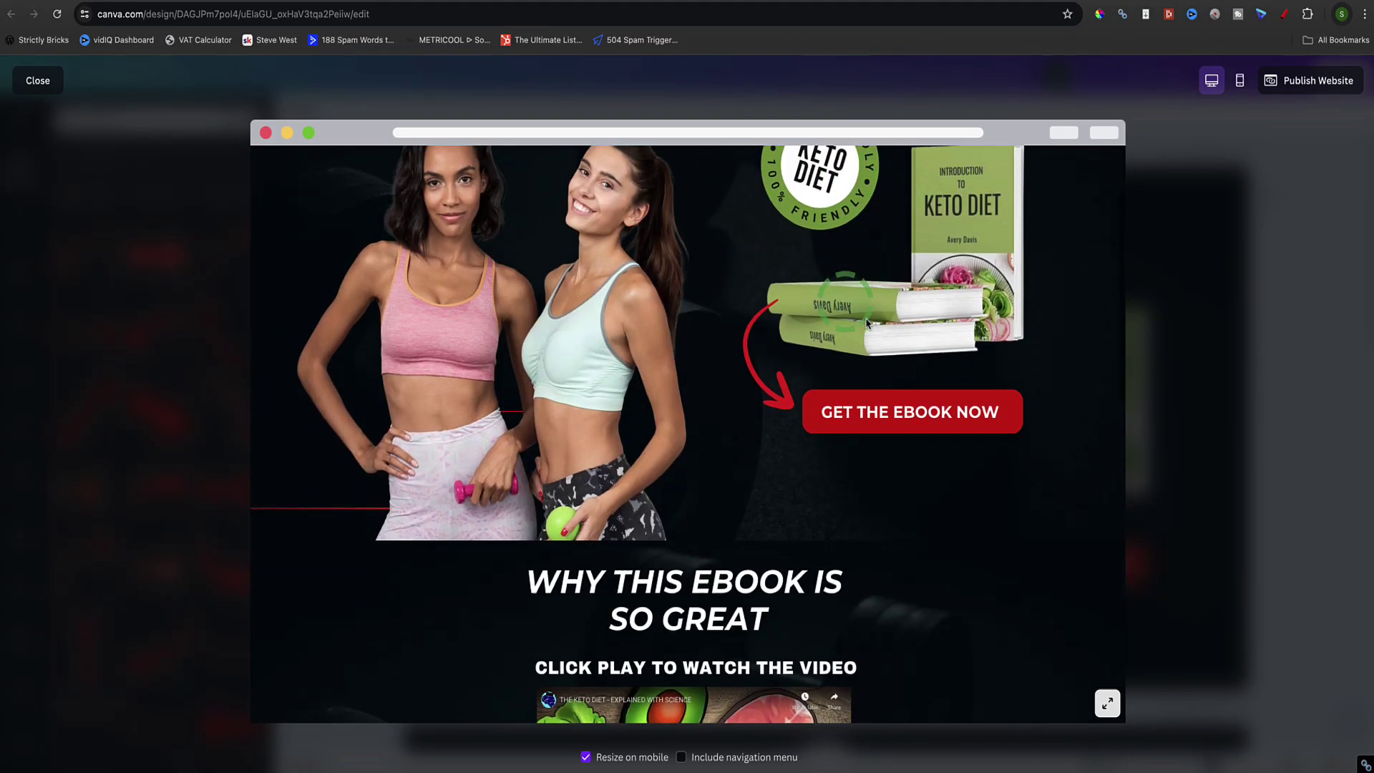
scroll(749, 460, "down", 10)
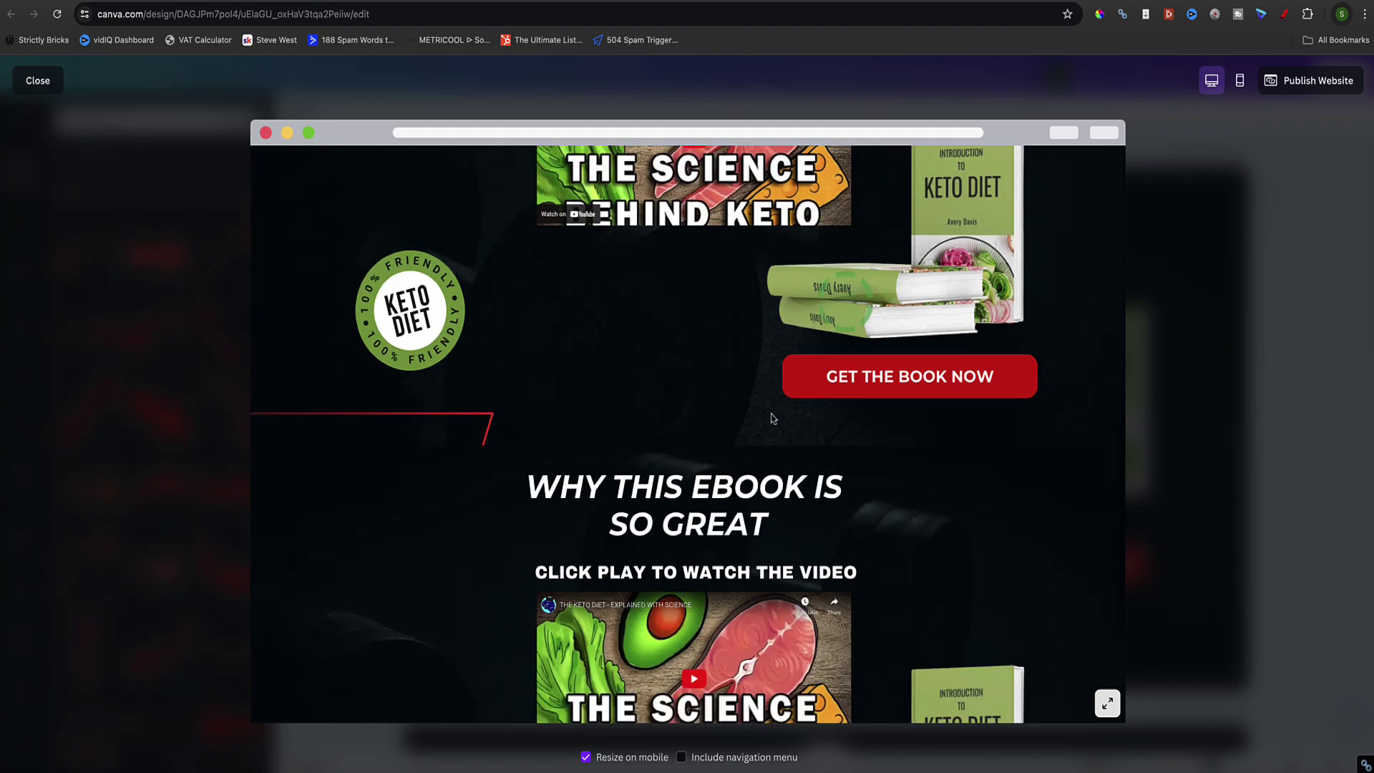
scroll(749, 460, "down", 4)
scroll(903, 458, "up", 10)
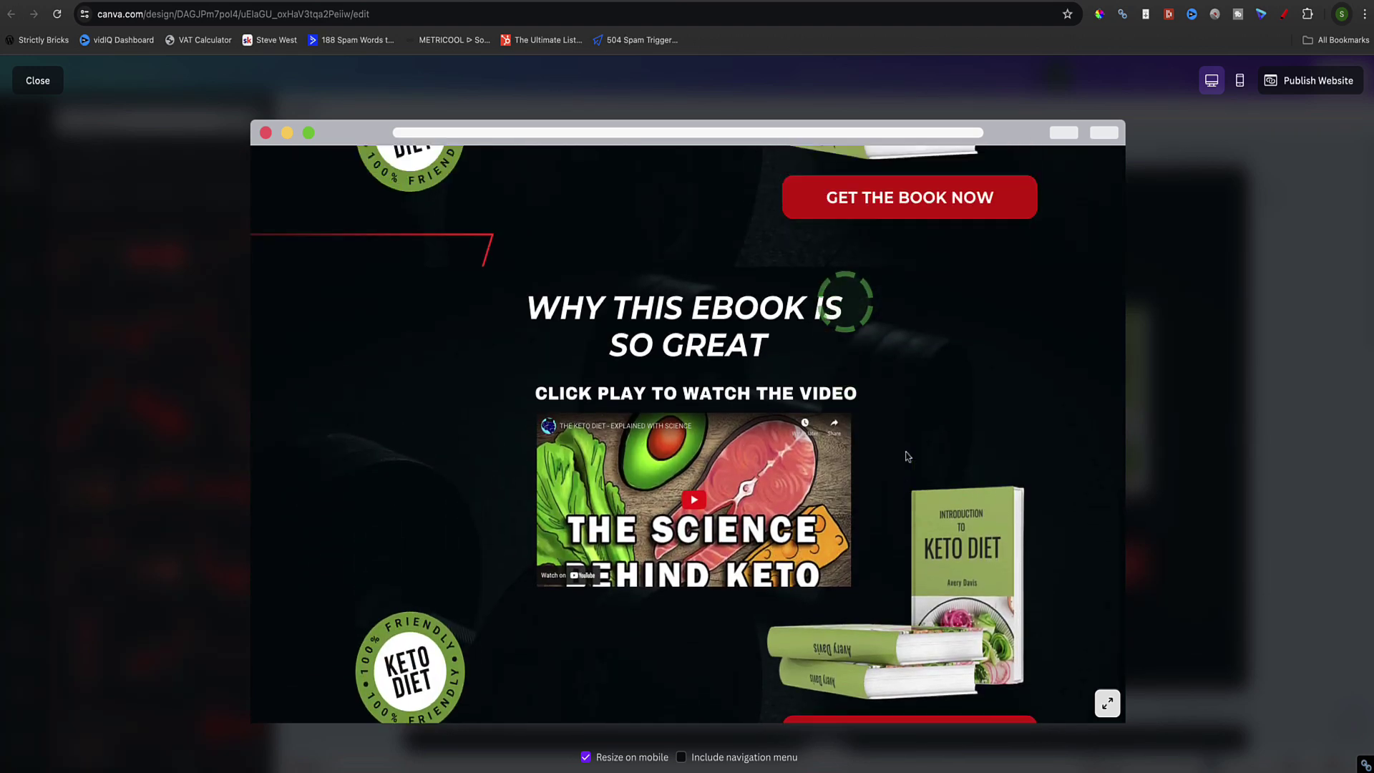
- Examine the layout of the website's pages in the mobile preview
left_click(1240, 81)
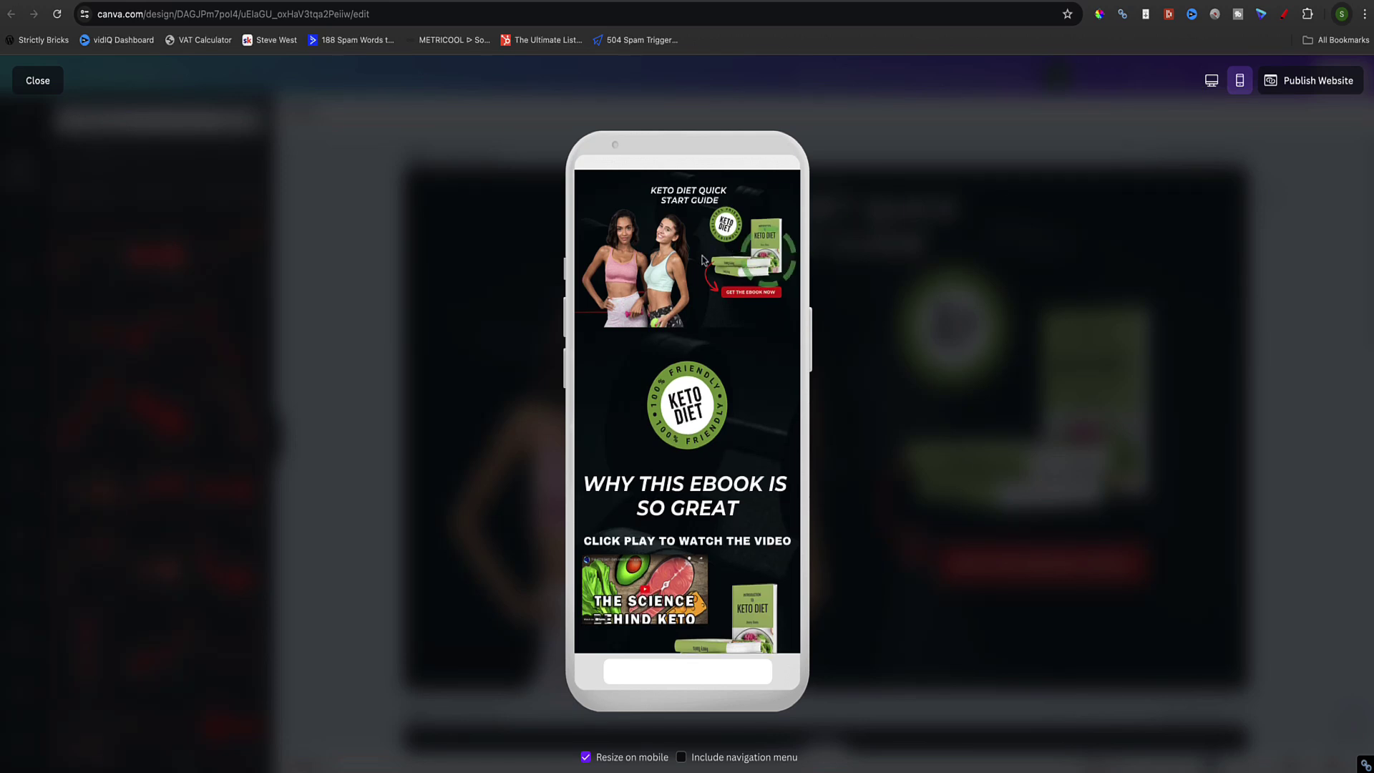
scroll(703, 262, "down", 3)
scroll(704, 262, "down", 5)
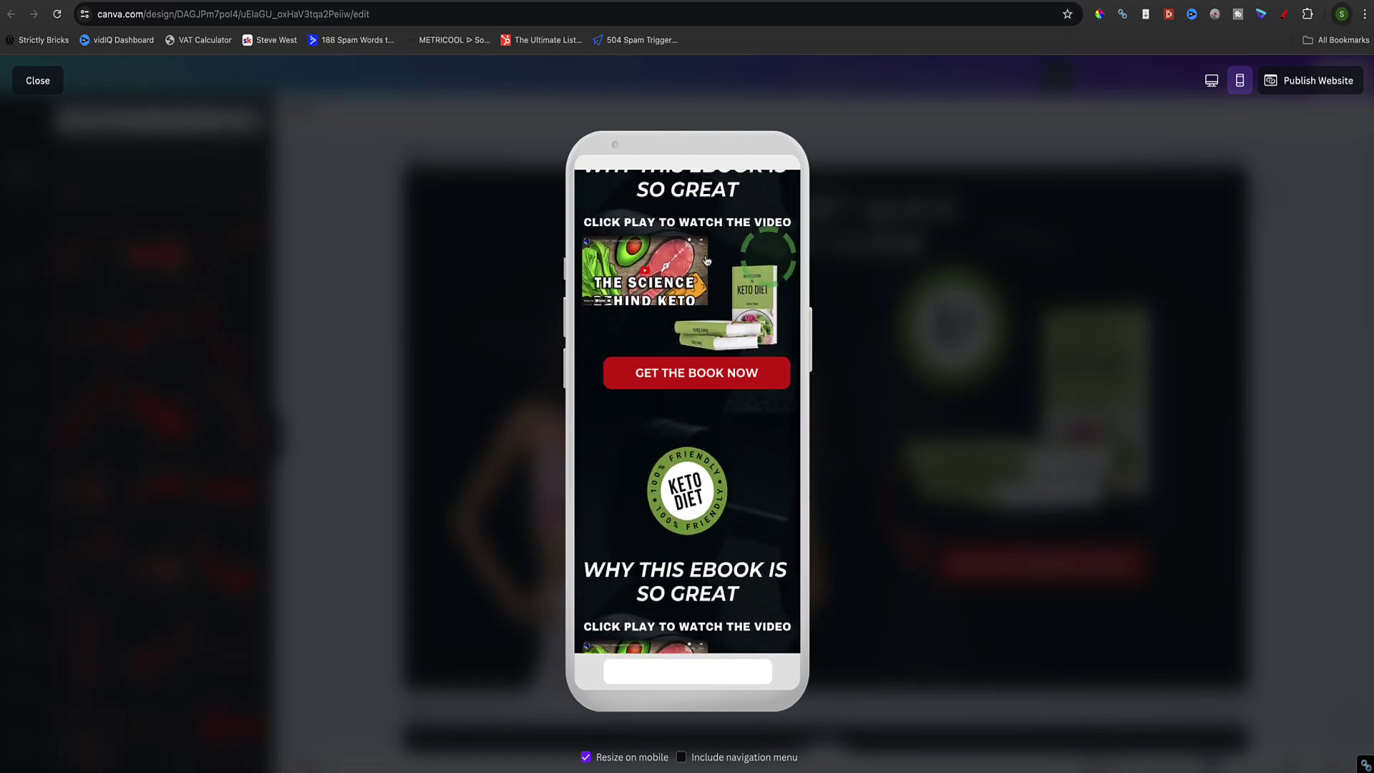
scroll(707, 260, "down", 2)
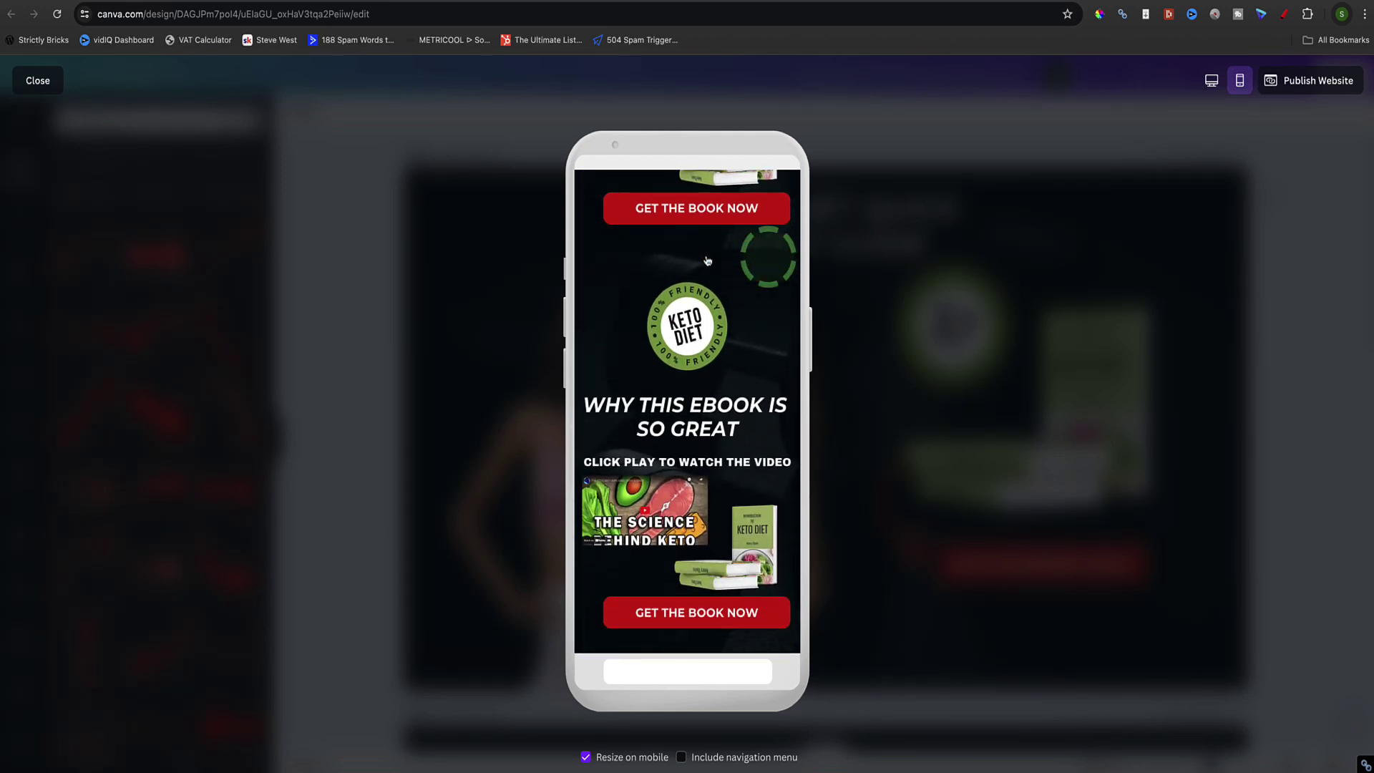
scroll(707, 261, "up", 2)
left_click(1057, 189)
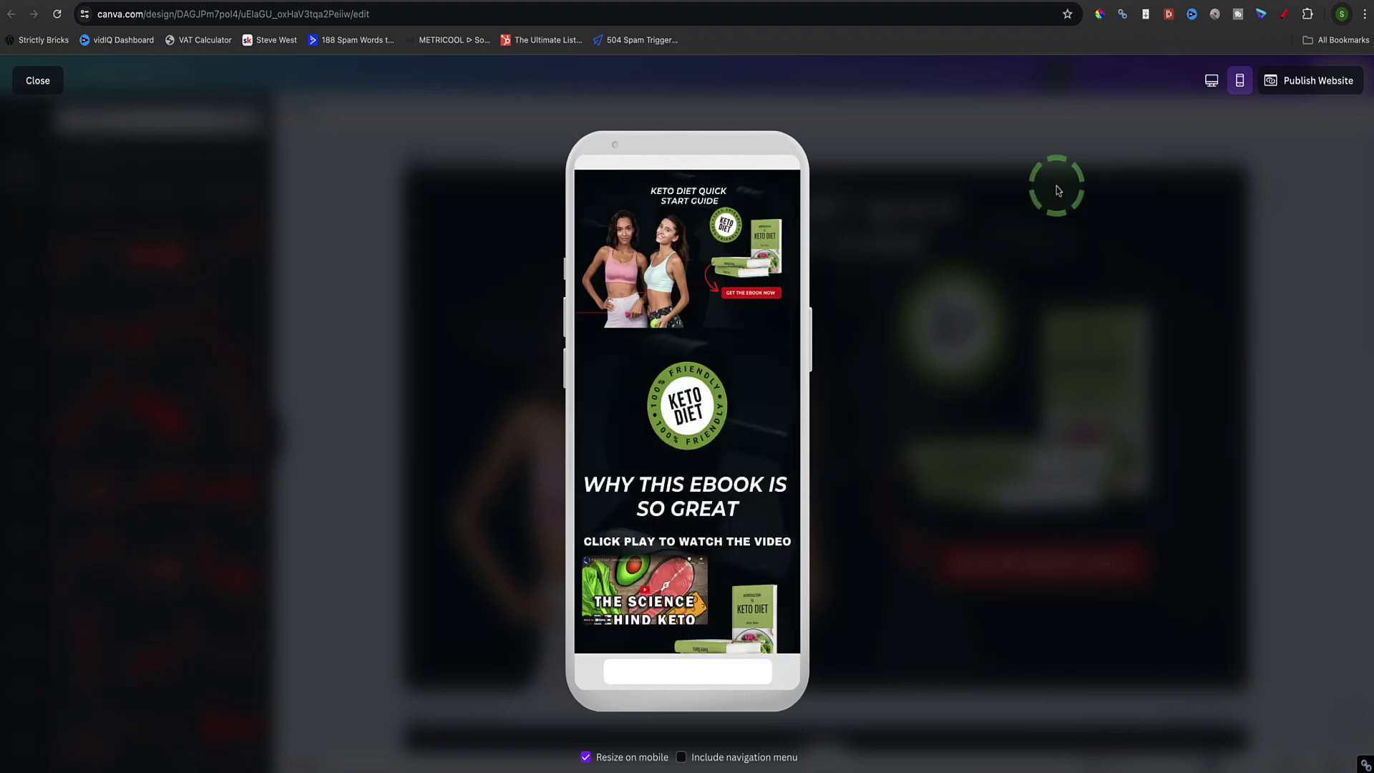
- Switch back to the desktop preview to check the first page, and close the preview
left_click(1217, 85)
left_click(1118, 156)
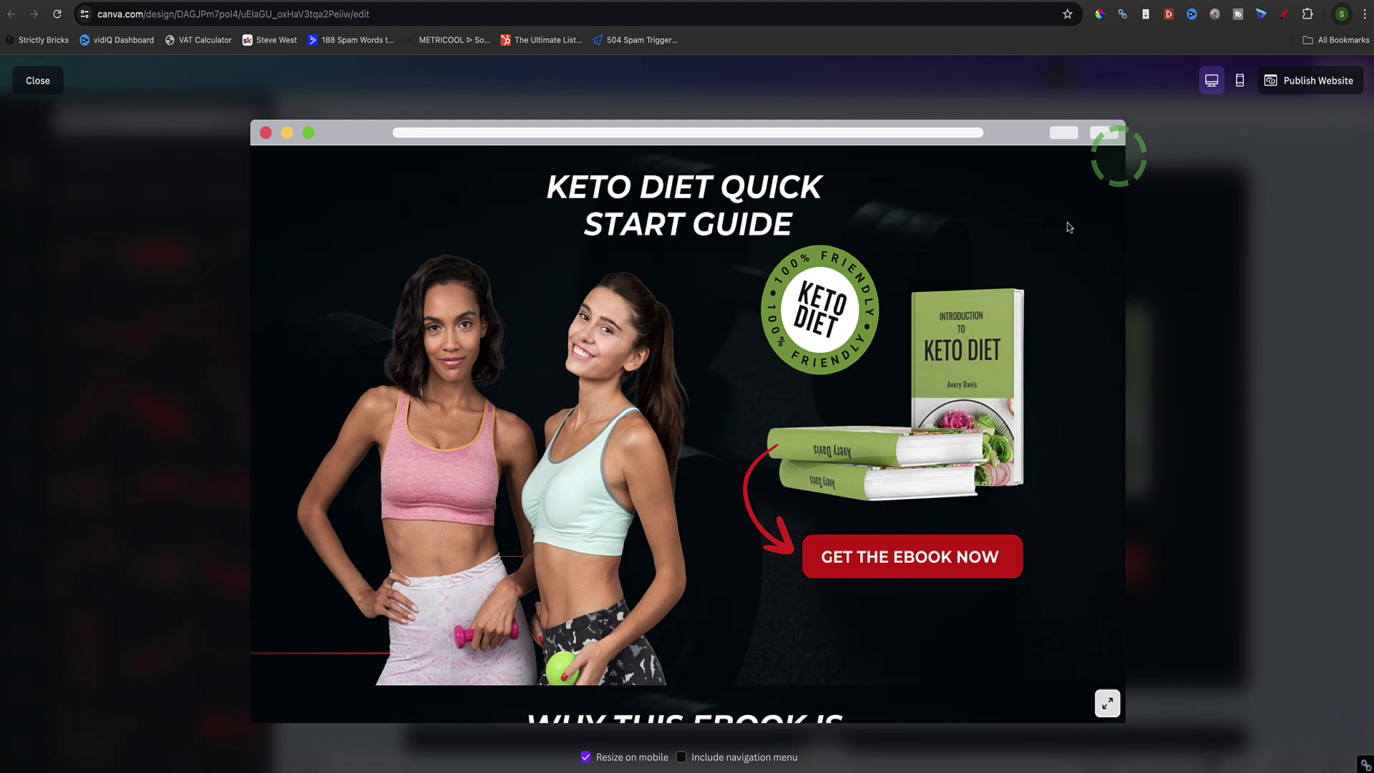
left_click(38, 82)
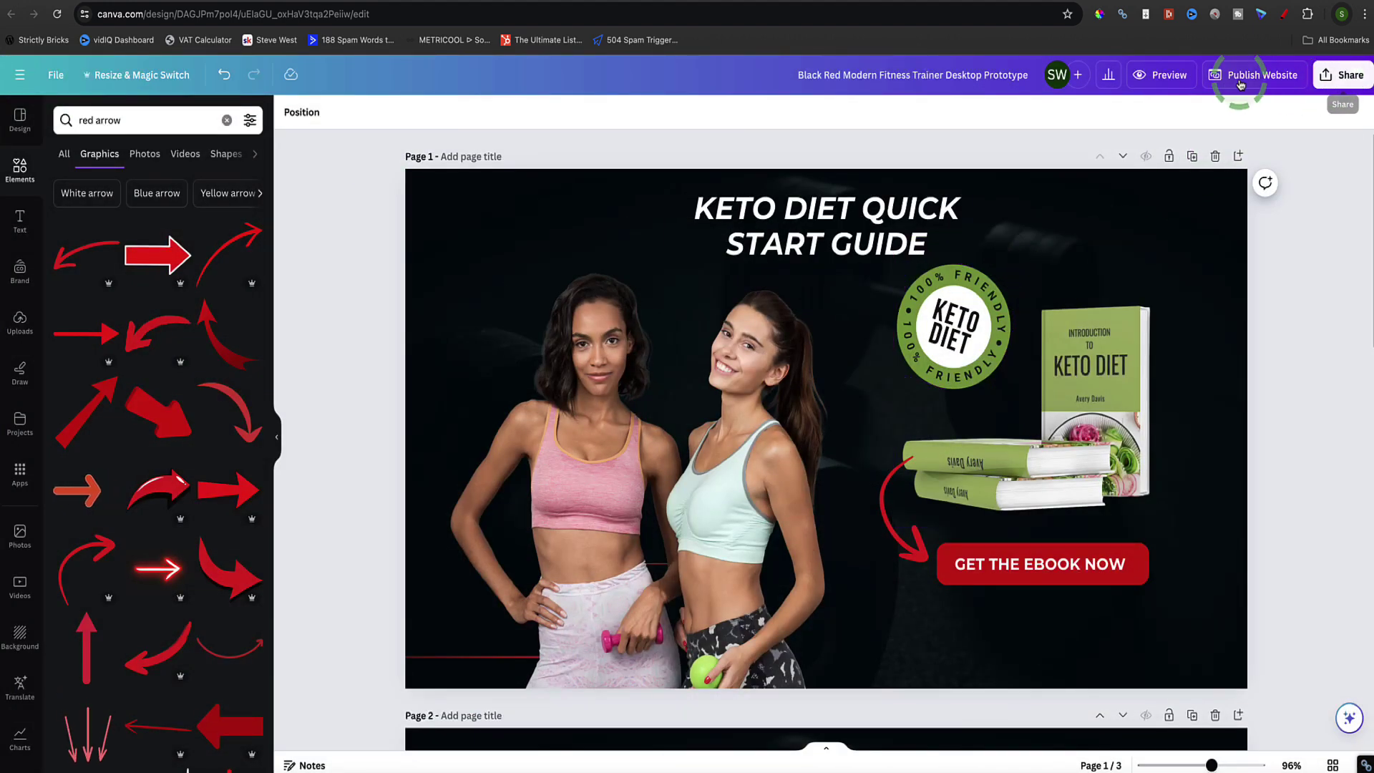
- In the website publishing options, change the end of the website URL to my-keto-ebook and confirm it
left_click(1253, 80)
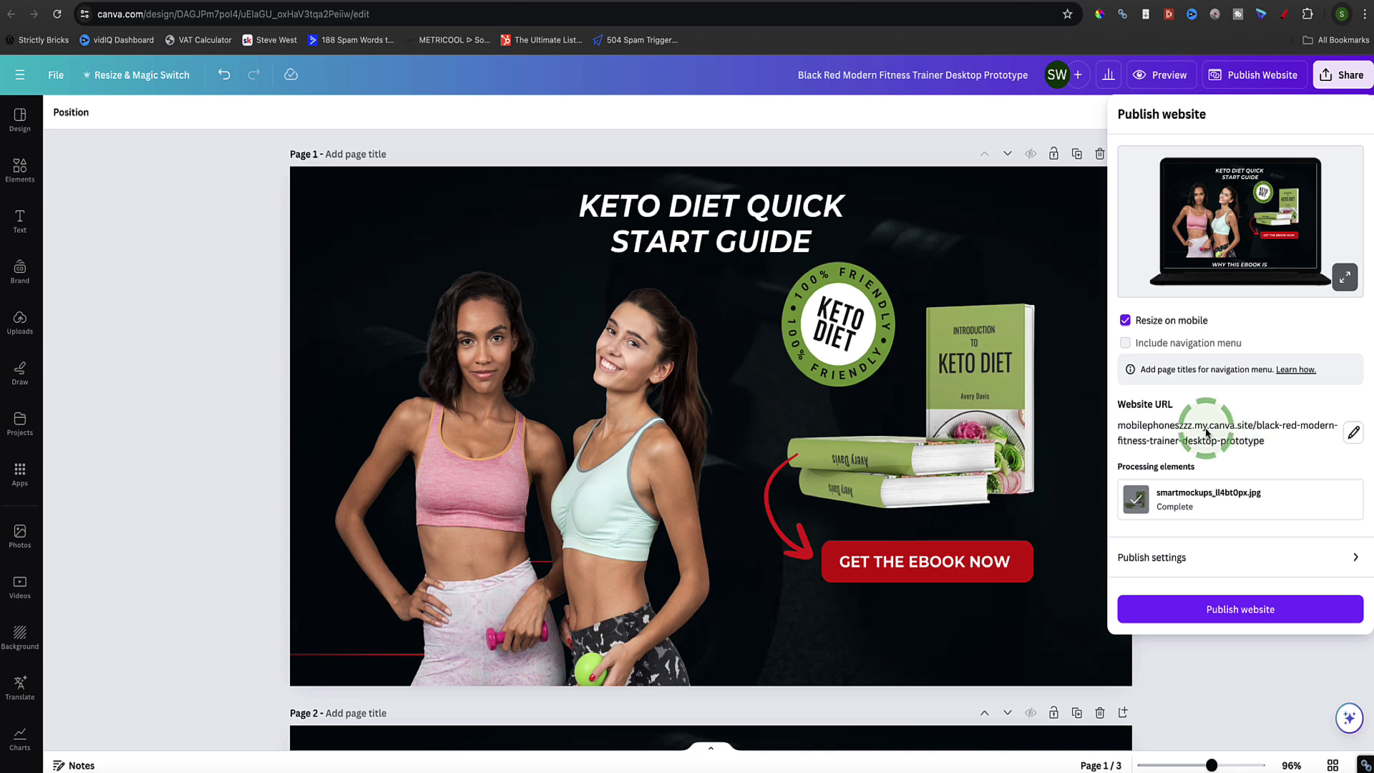
left_click(1352, 433)
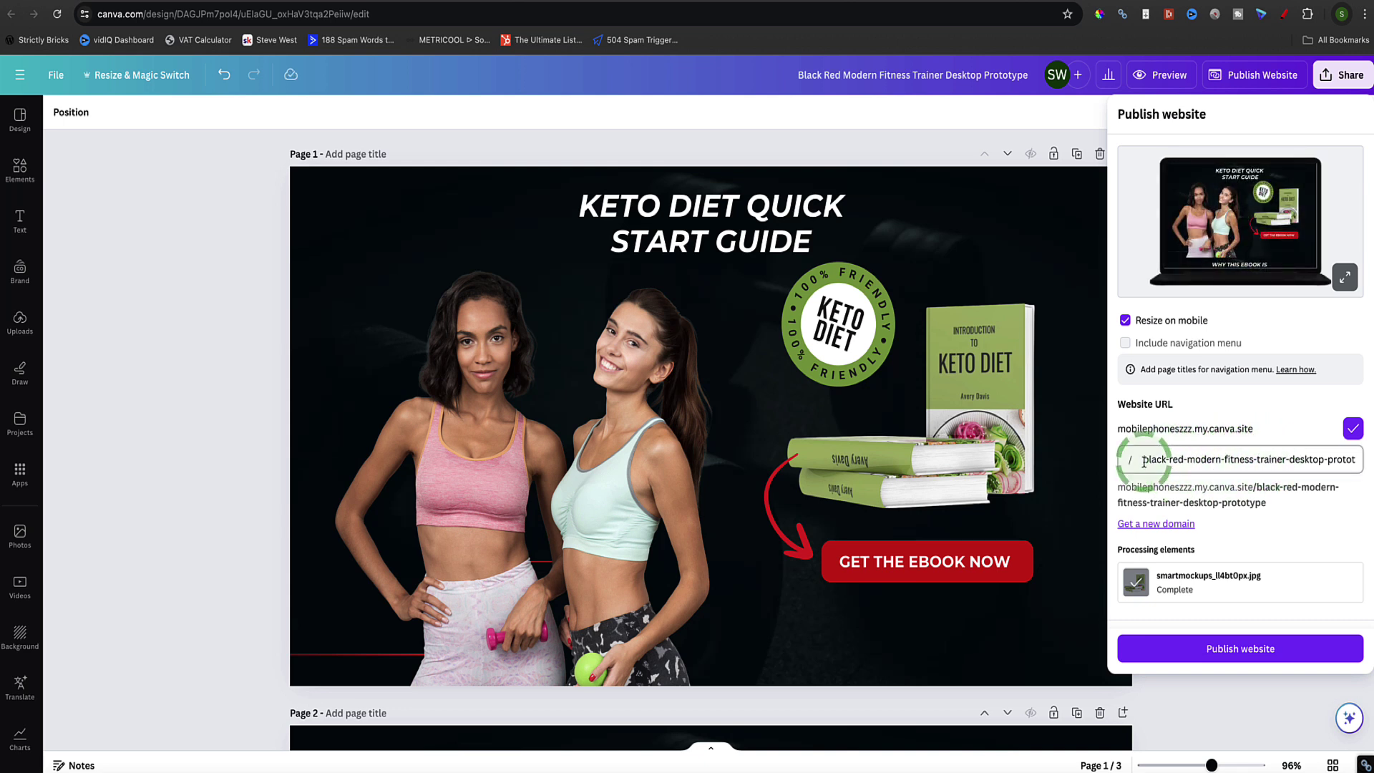
left_click_drag(1144, 462, 1257, 458)
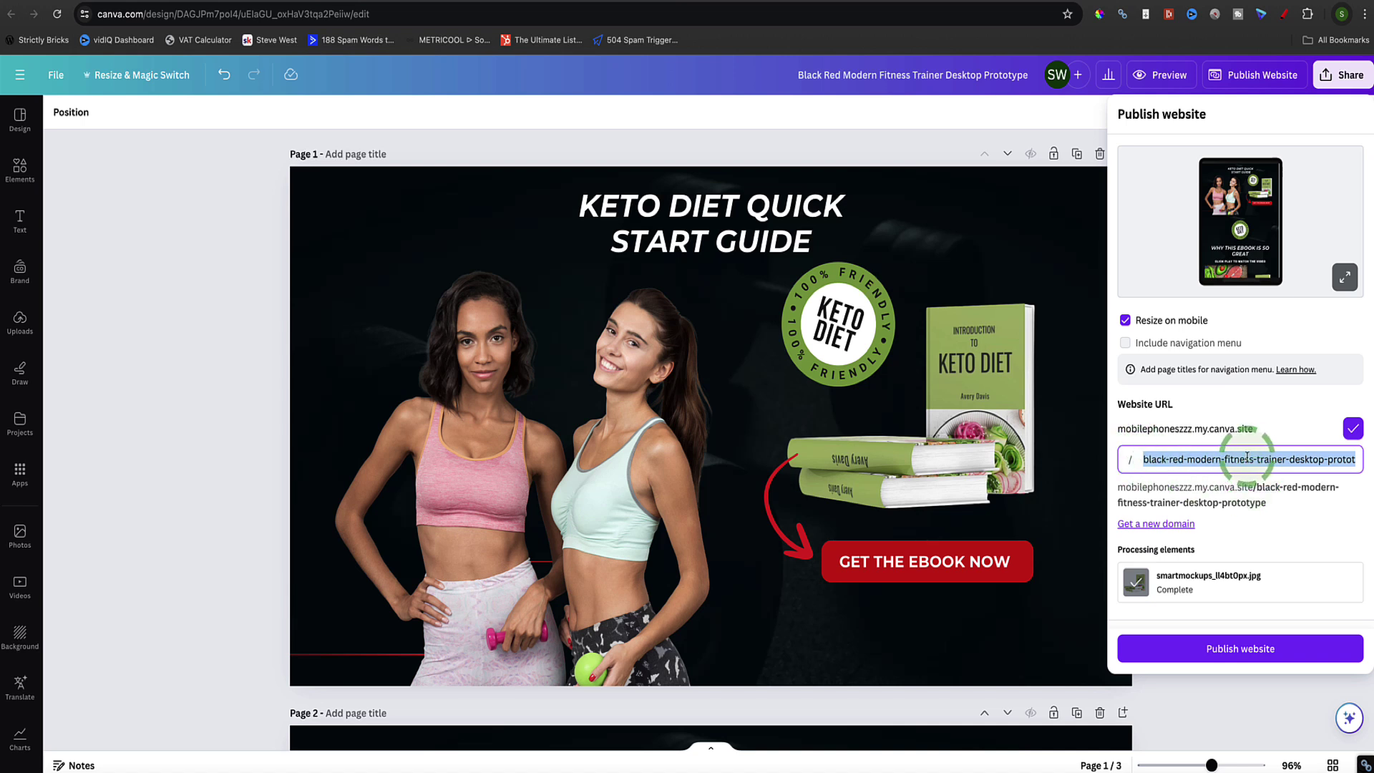
type("my-keto-ebook")
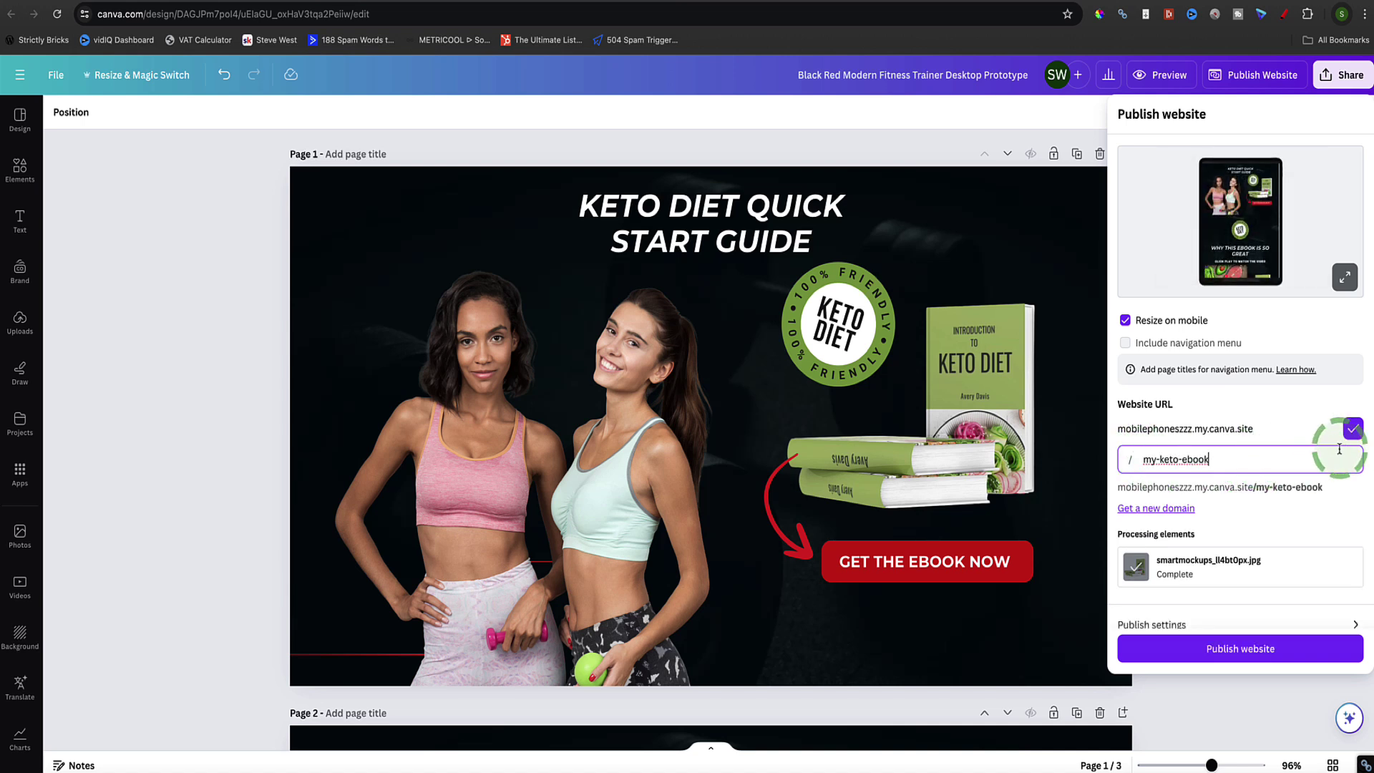
left_click(1353, 430)
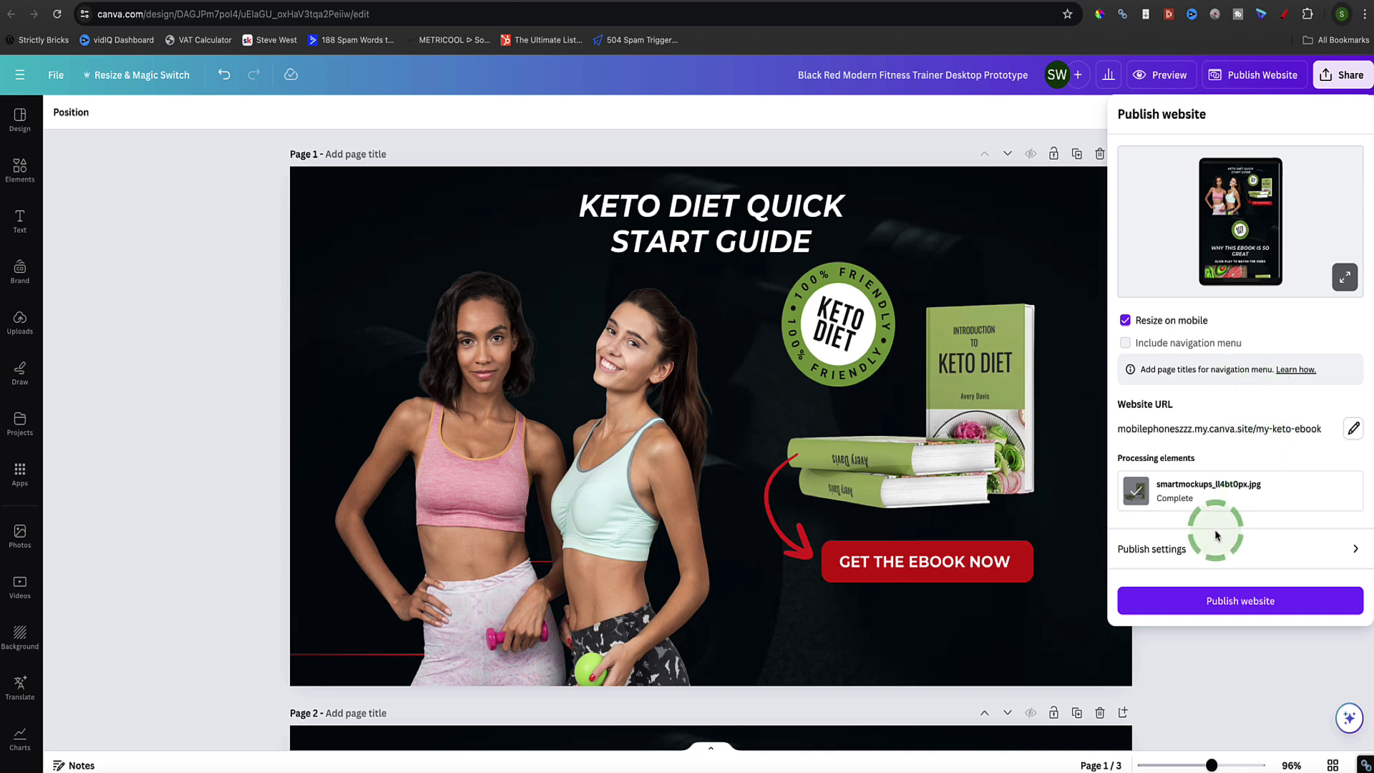
- Choose to publish the website to a newly purchased domain and continue to the domain search
left_click(1355, 432)
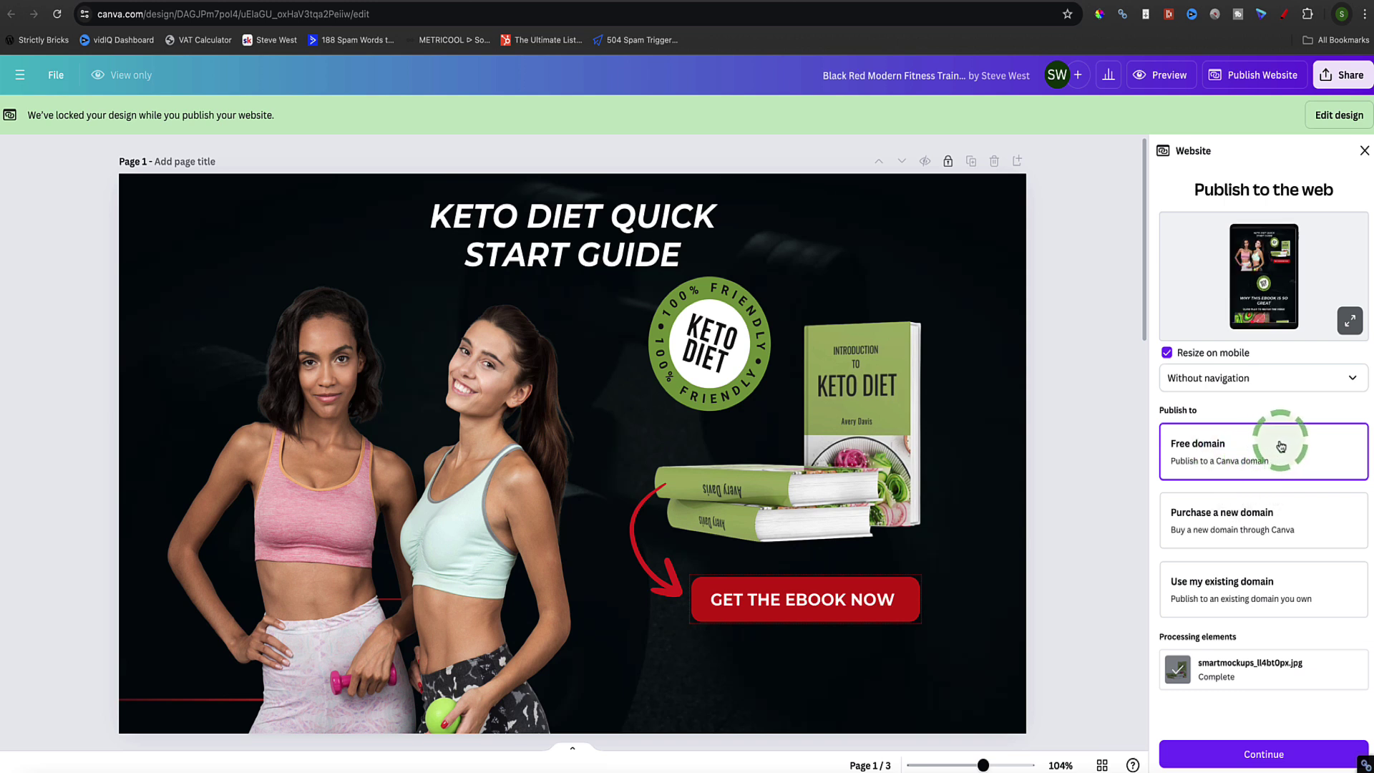
left_click(1240, 523)
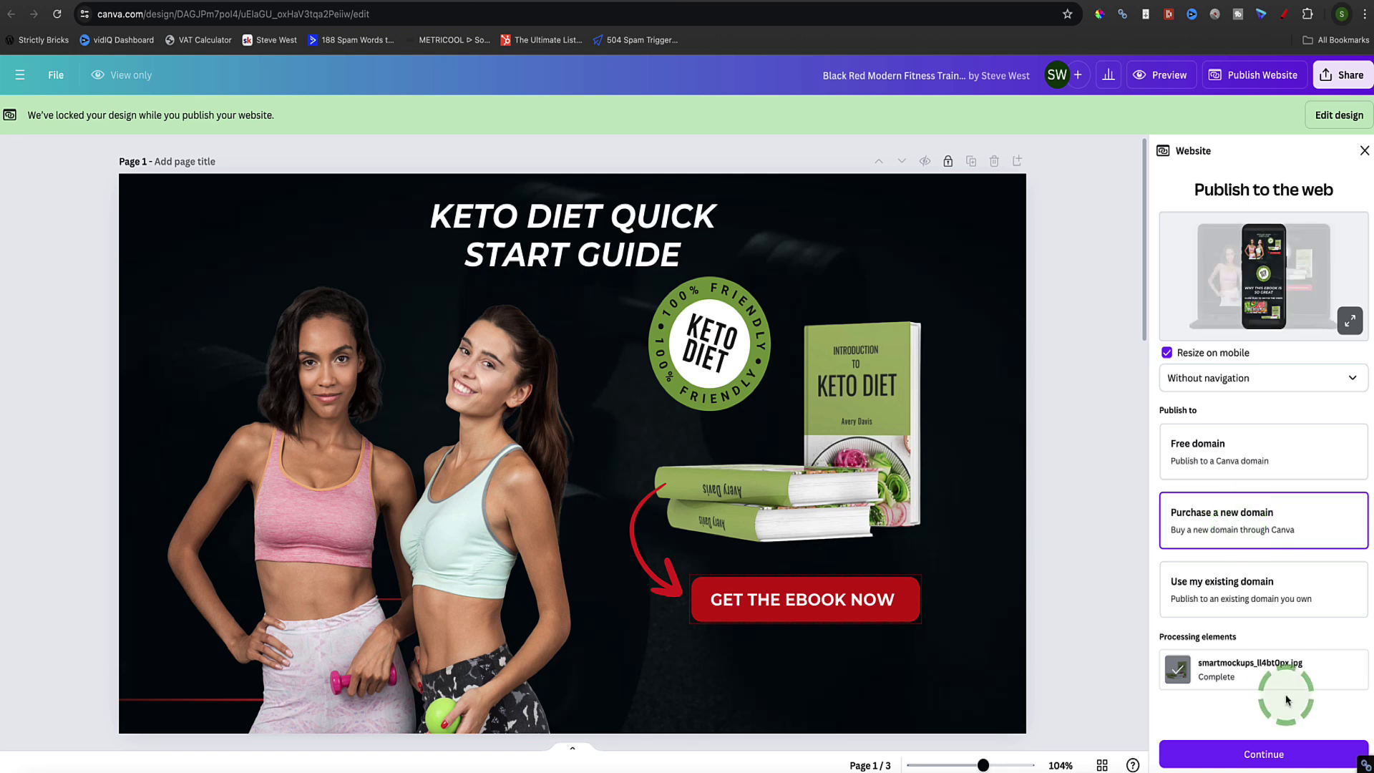
left_click(1276, 753)
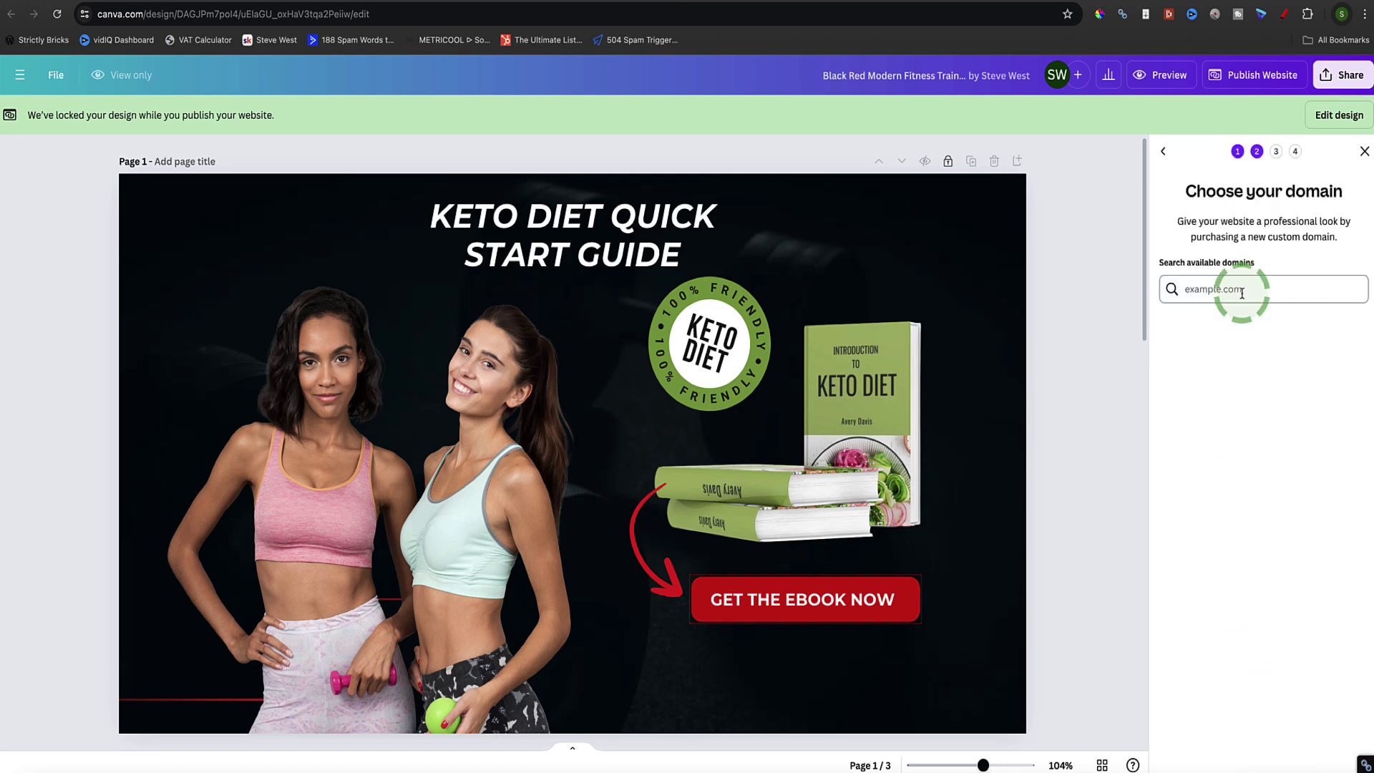